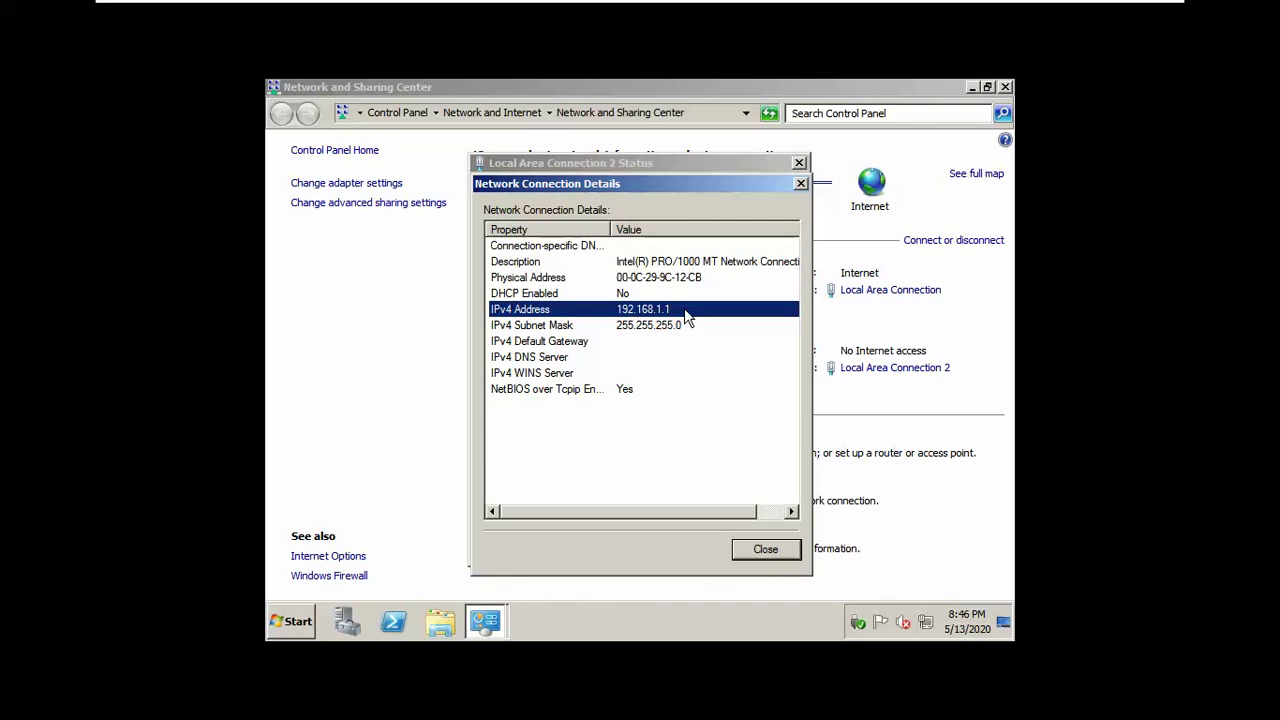
Step: Check the DNS server row in the connection details, then open Local Area Connection 2's IPv4 properties
{"action": "left_click", "coordinate": [644, 355]}
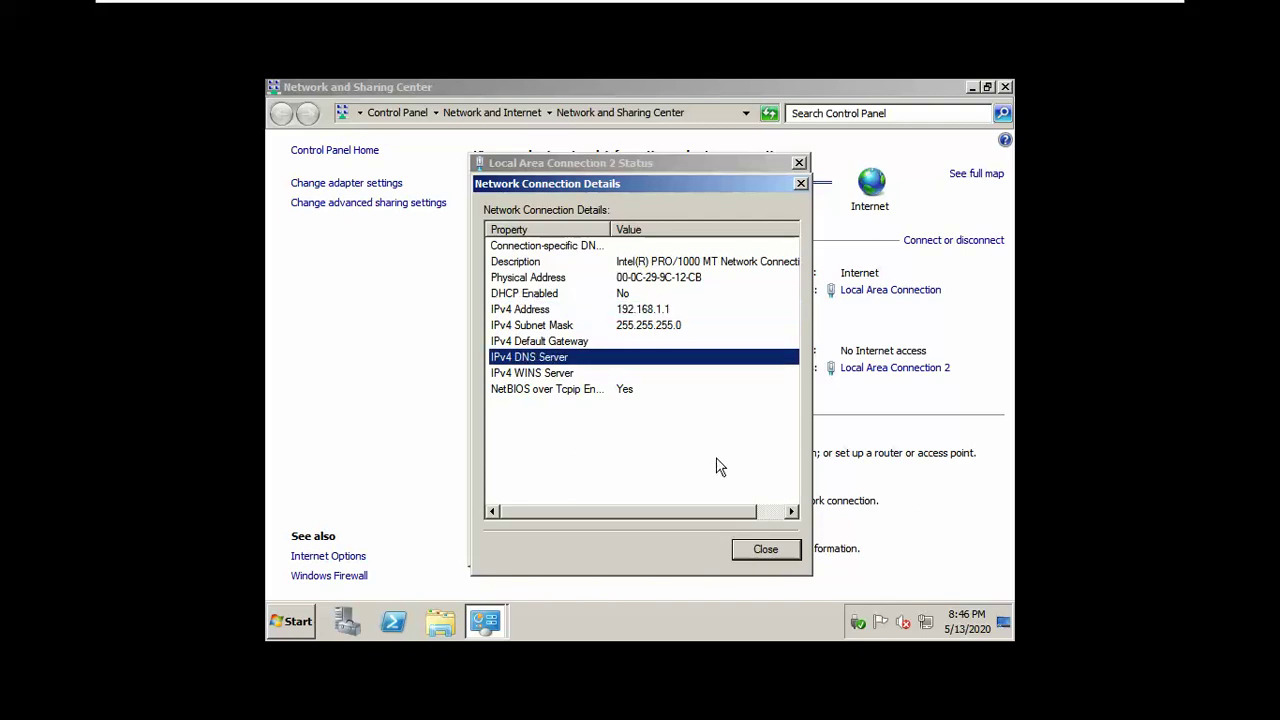
{"action": "left_click", "coordinate": [759, 547]}
{"action": "left_click", "coordinate": [562, 503]}
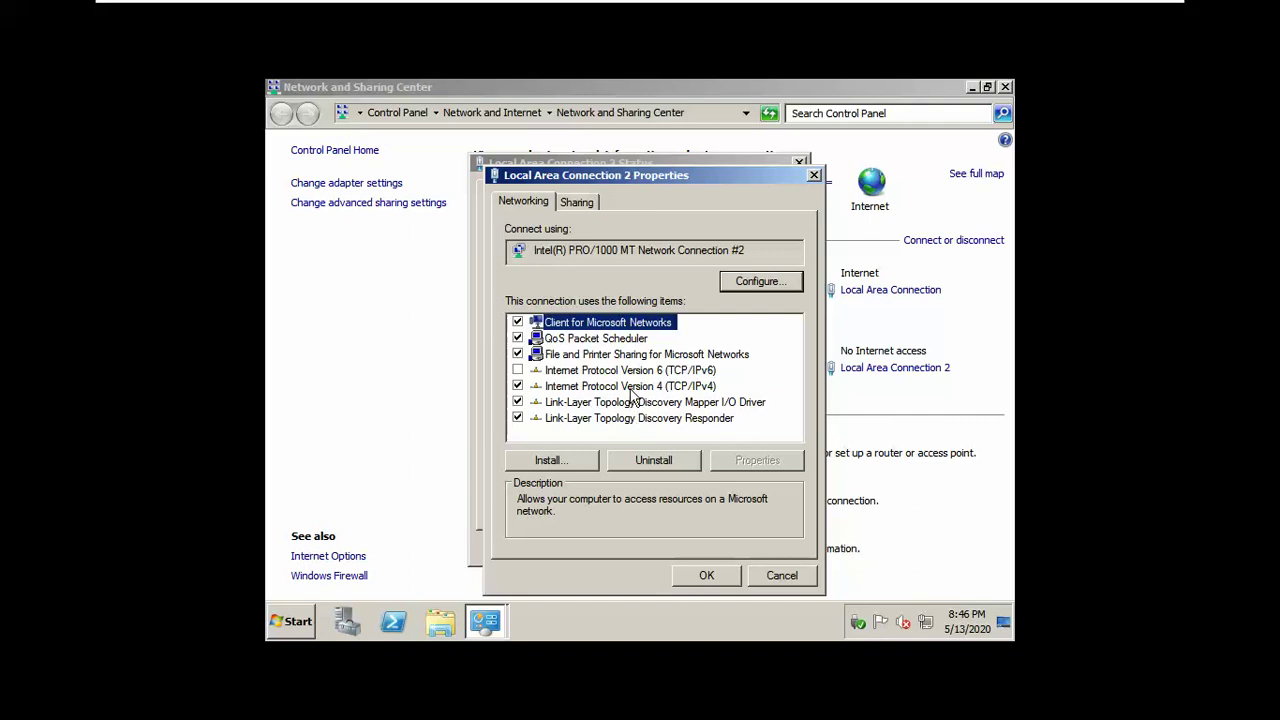
{"action": "double_click", "coordinate": [635, 388]}
Step: Confirm preferred DNS 127.0.0.1 and switch to the Windows 7 x64 VM
{"action": "double_click", "coordinate": [727, 464]}
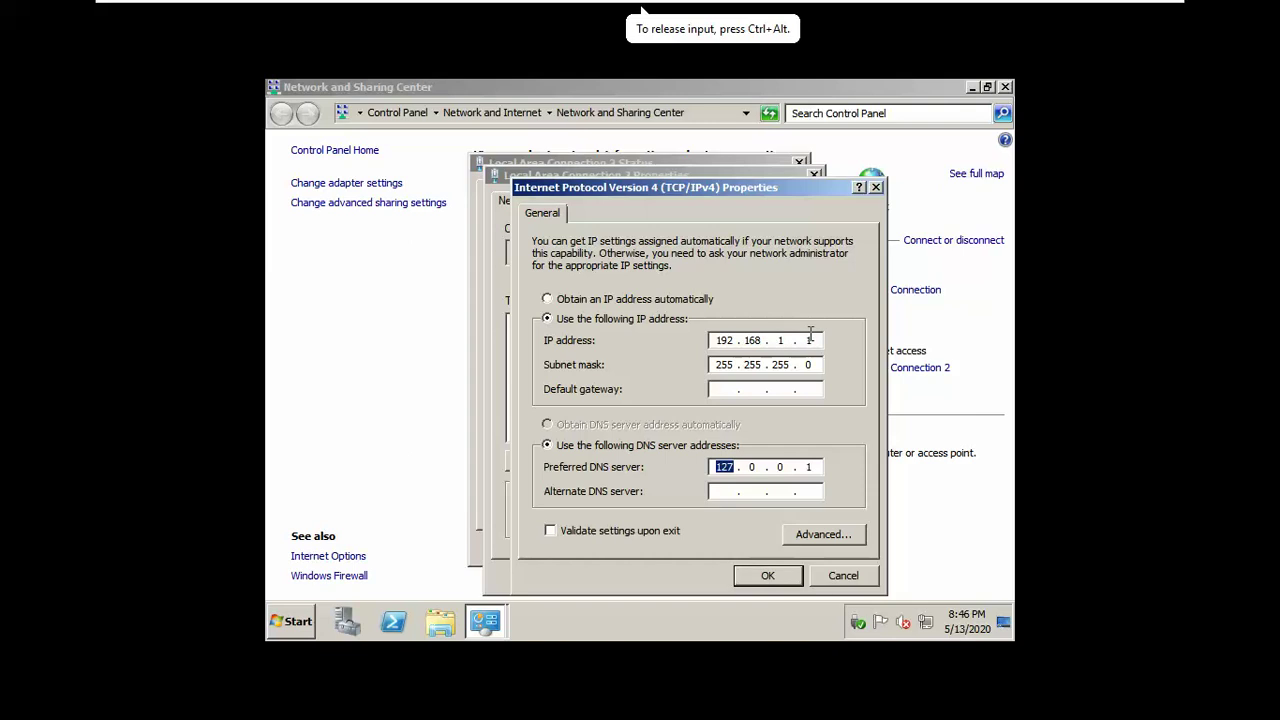
{"action": "mouse_move", "coordinate": [609, 12]}
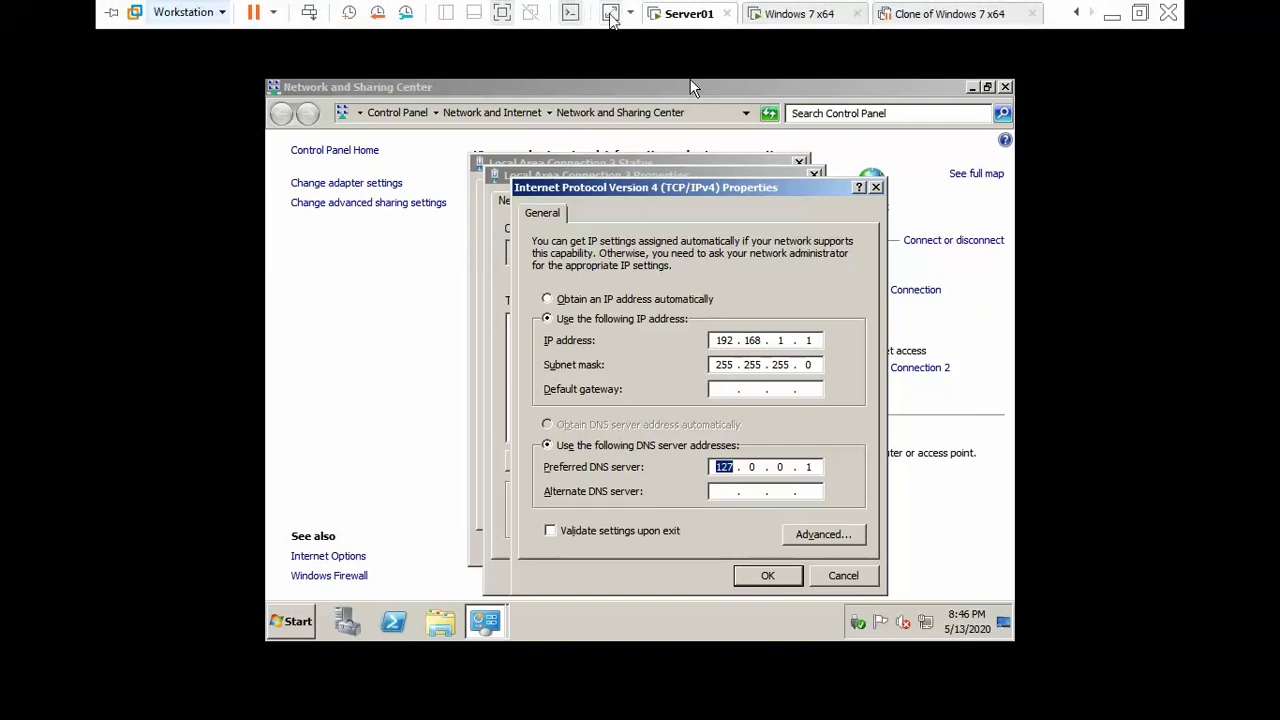
{"action": "left_click", "coordinate": [768, 16]}
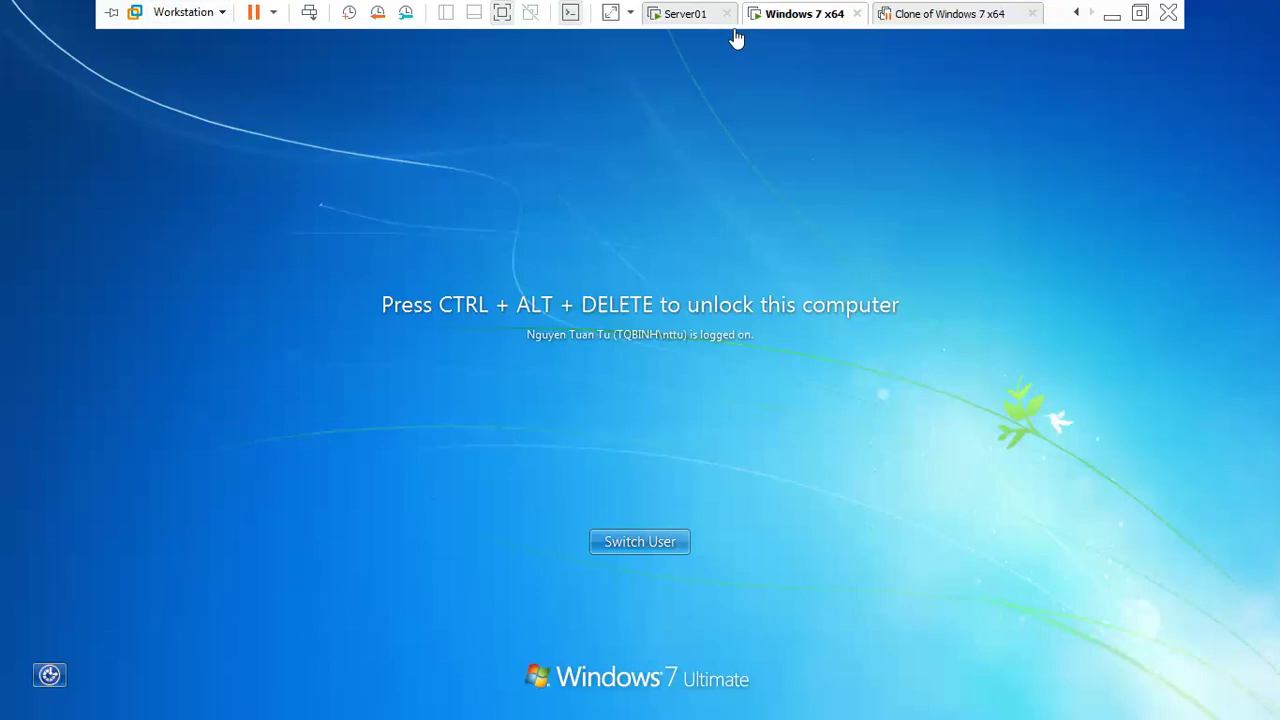
Step: Unlock the Windows 7 VM with Ctrl+Alt+Del and the account password
{"action": "key", "text": "ctrl+alt+Insert"}
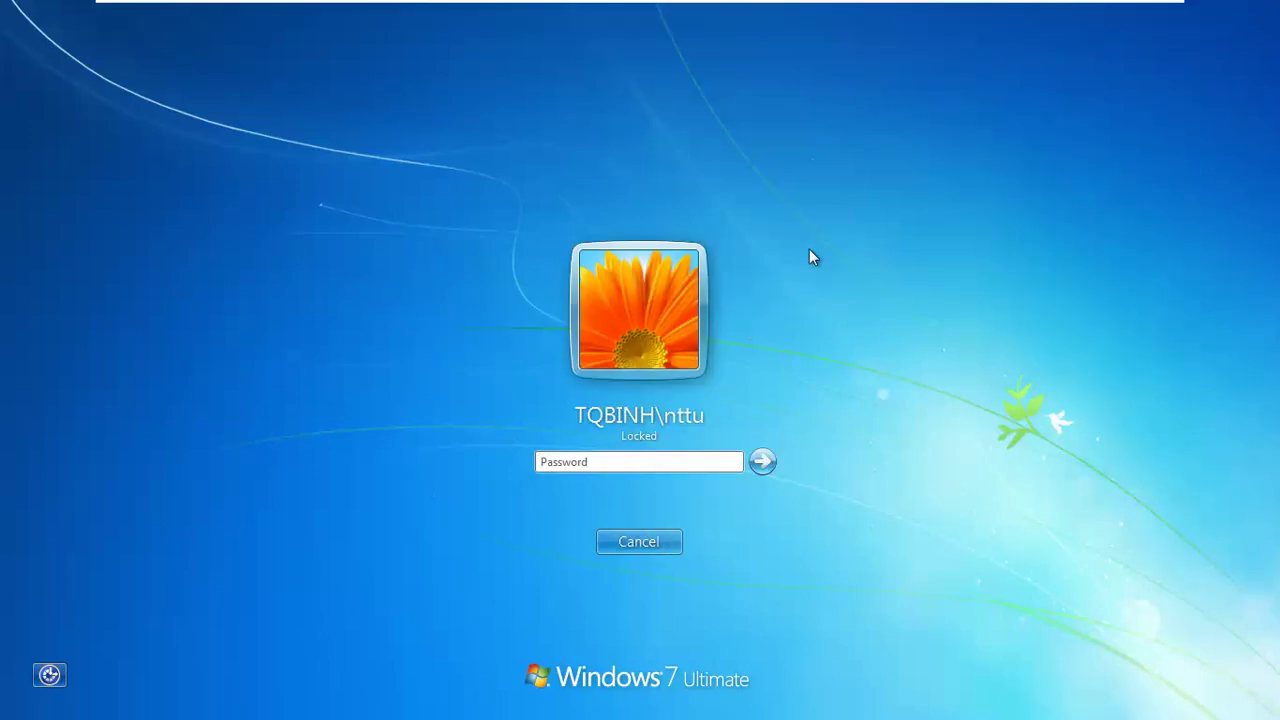
{"action": "type", "text": "••"}
{"action": "key", "text": "Return"}
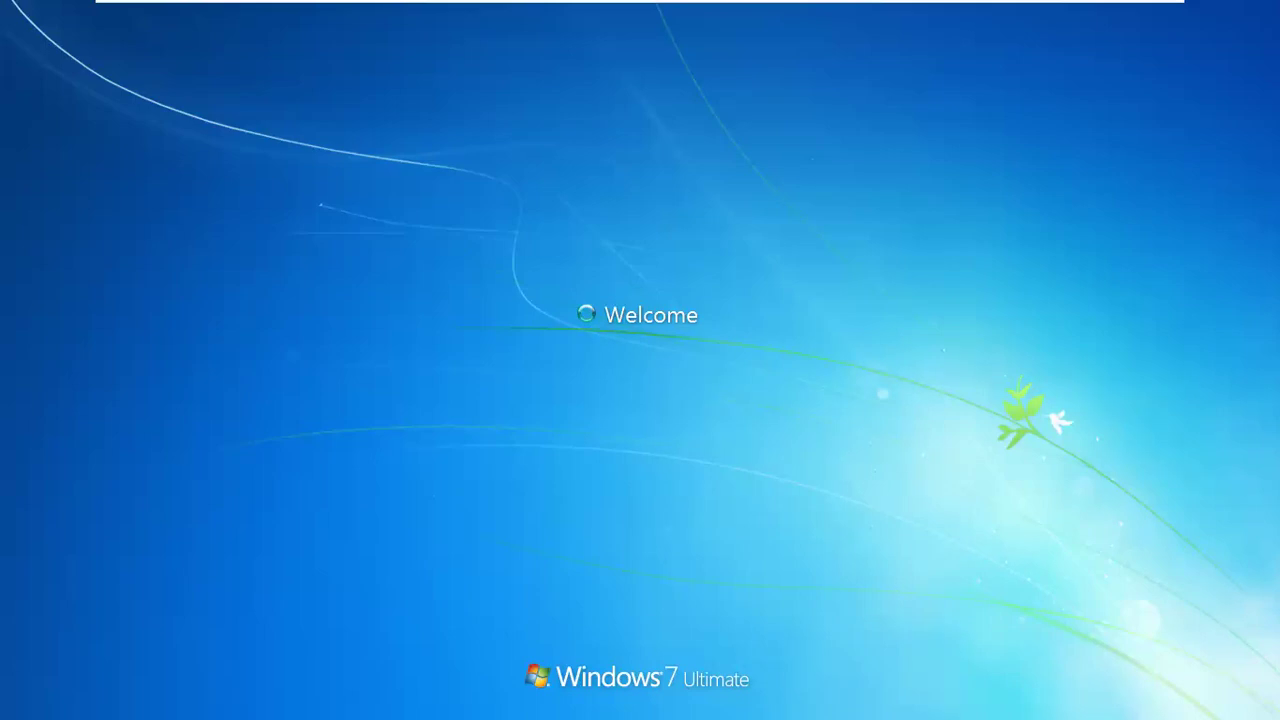
Step: On Server01, cancel the IPv4 and connection dialogs and close Network and Sharing Center
{"action": "key", "text": "alt+Tab"}
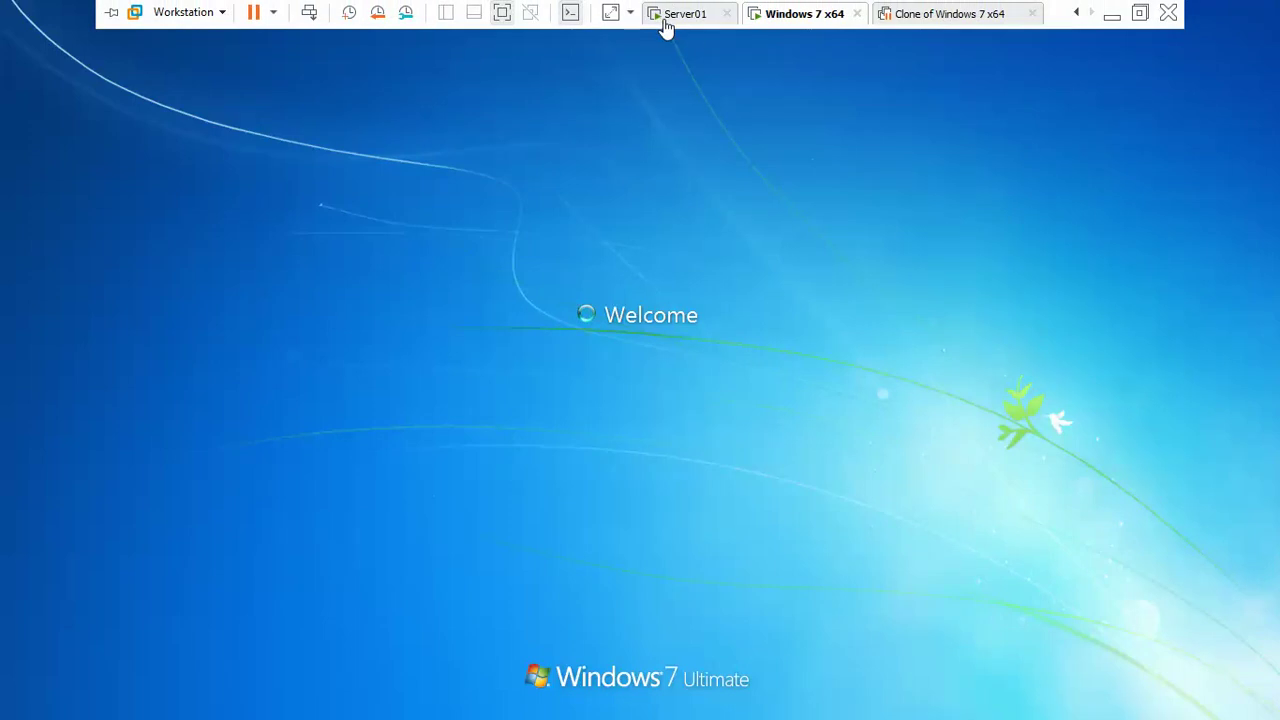
{"action": "left_click", "coordinate": [662, 15]}
{"action": "left_click", "coordinate": [841, 577]}
{"action": "left_click", "coordinate": [783, 577]}
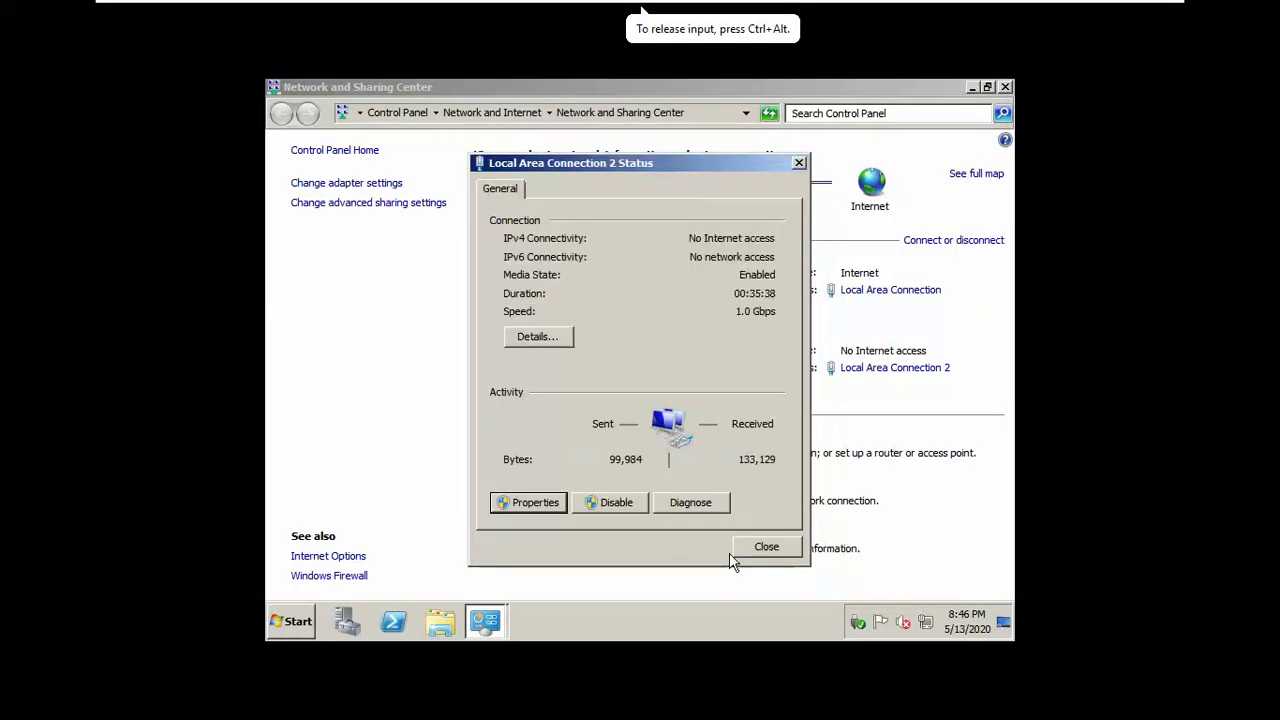
{"action": "left_click", "coordinate": [757, 547]}
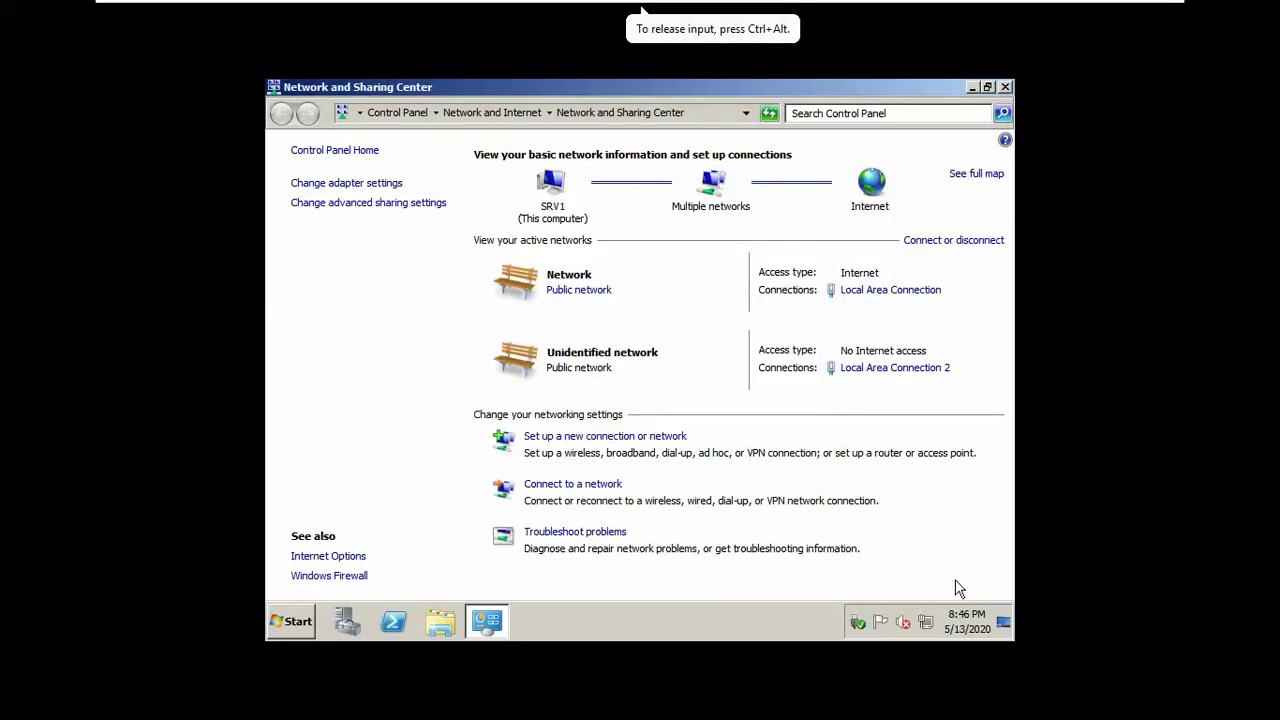
{"action": "left_click", "coordinate": [1005, 88]}
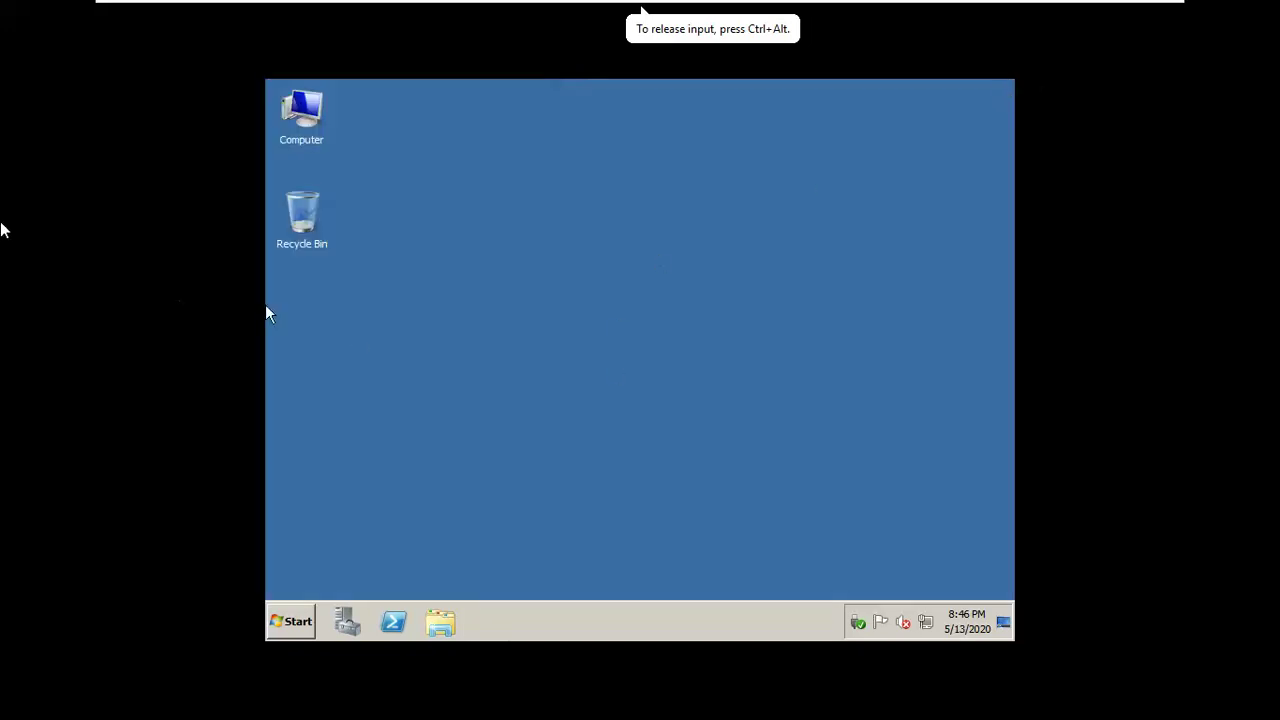
{"action": "key", "text": "alt+Tab"}
{"action": "key", "text": "alt+Tab"}
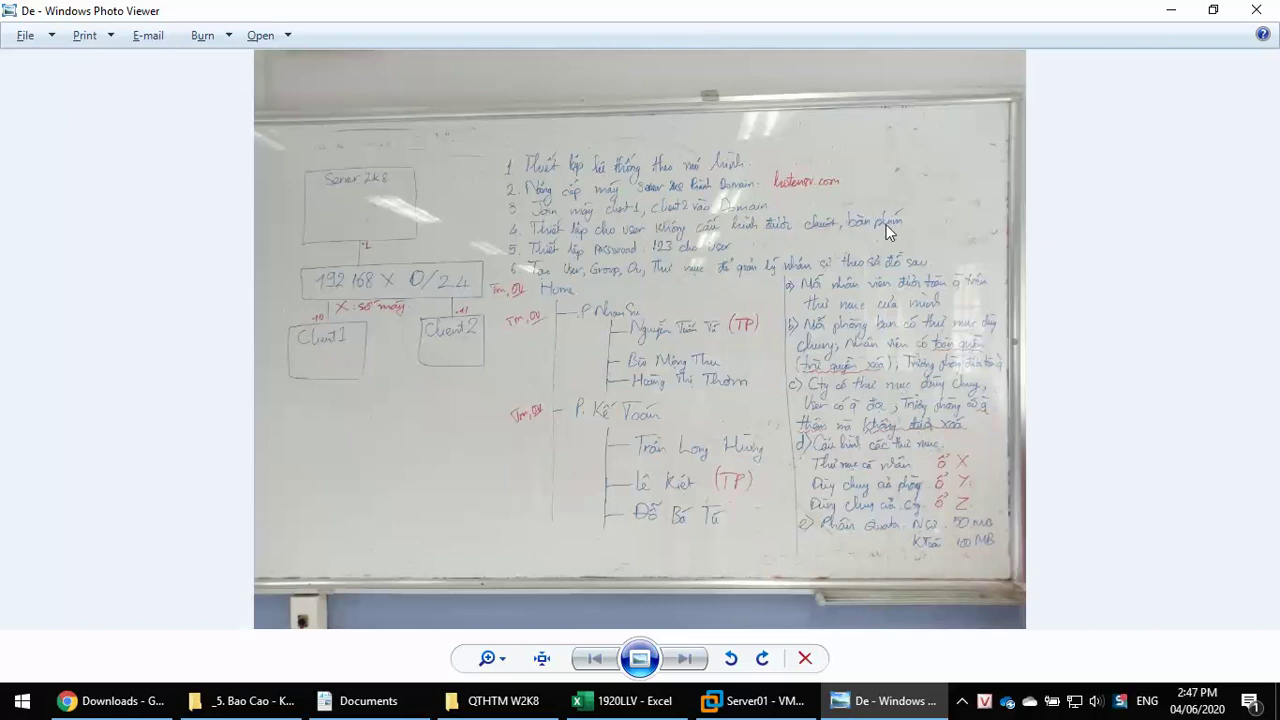
{"action": "key", "text": "alt+Tab"}
{"action": "key", "text": "alt+Tab"}
{"action": "key", "text": "Tab"}
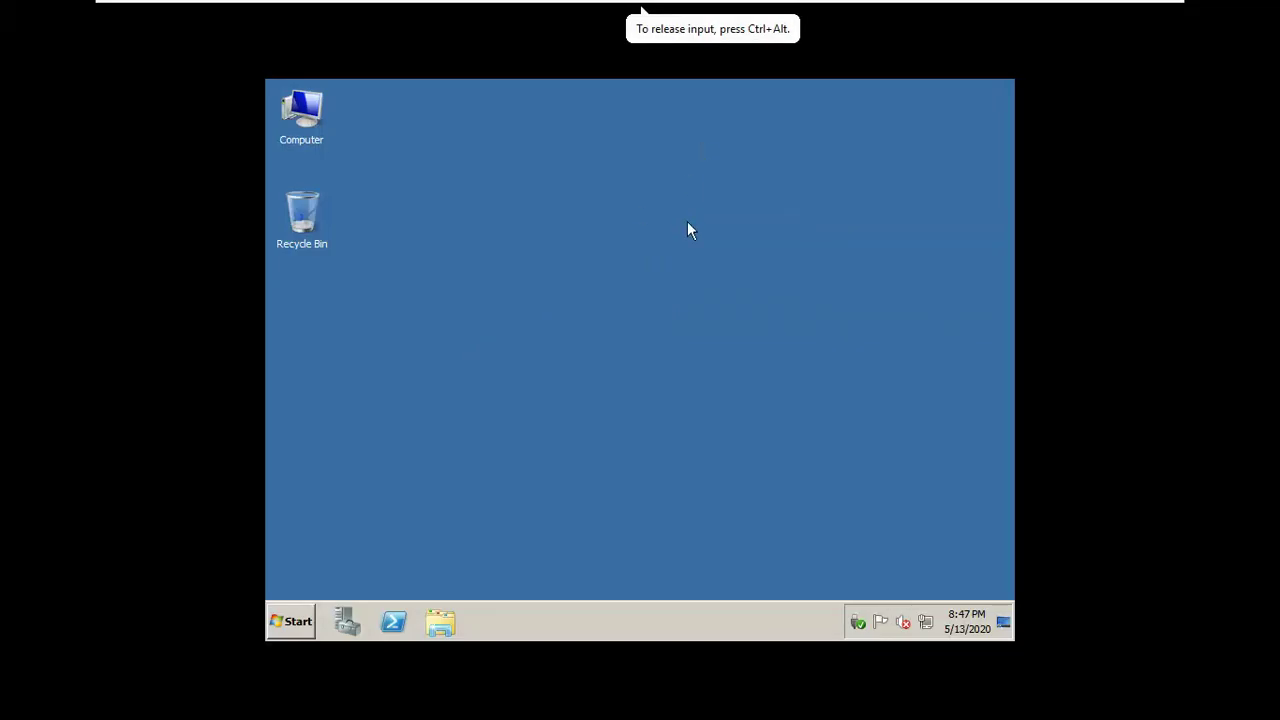
{"action": "left_click", "coordinate": [345, 621]}
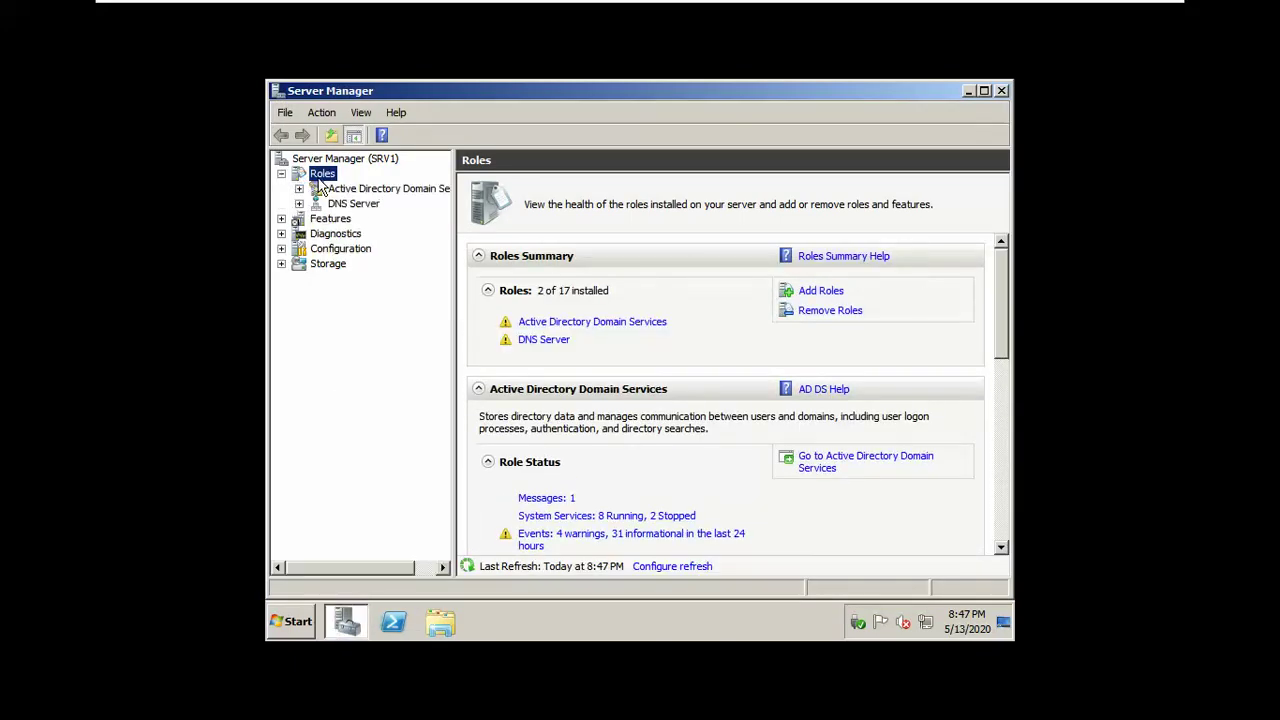
Step: Browse Active Directory Users and Computers to the tqbinh OU in tqbinh.com, listing users u1, u2, u3
{"action": "left_click", "coordinate": [326, 190]}
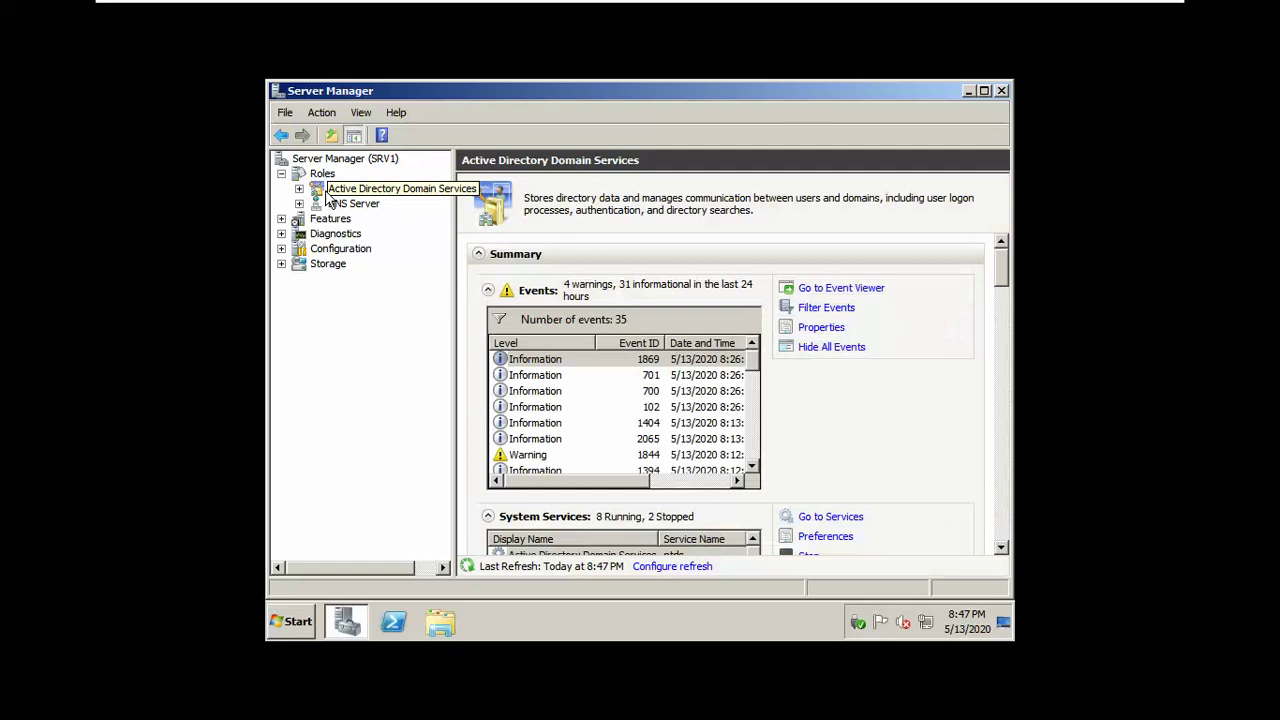
{"action": "double_click", "coordinate": [326, 192]}
{"action": "left_click", "coordinate": [349, 204]}
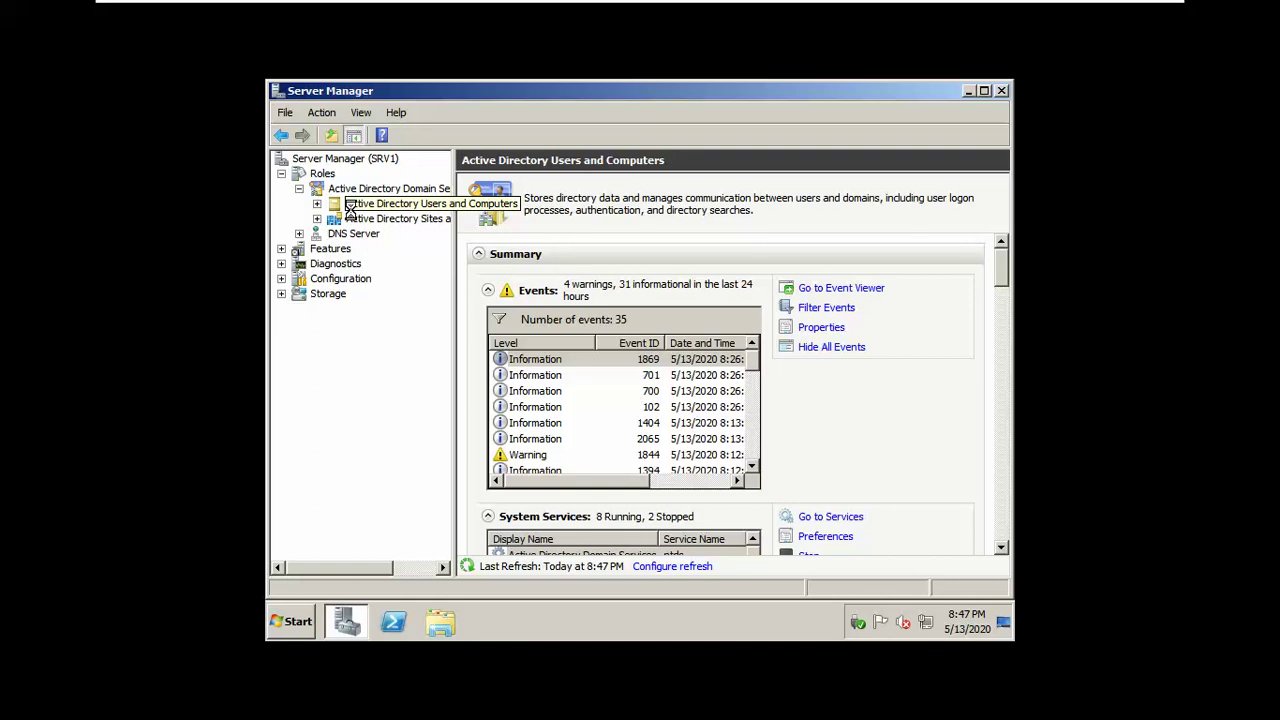
{"action": "left_click", "coordinate": [350, 205]}
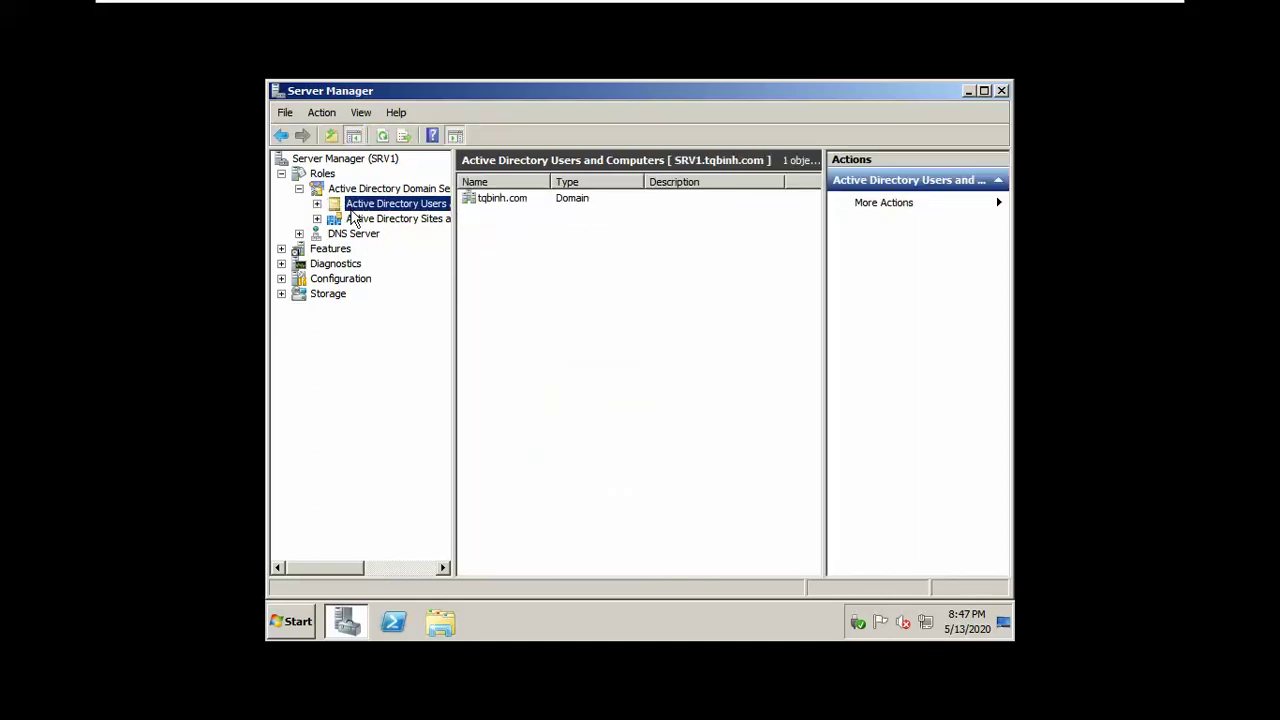
{"action": "double_click", "coordinate": [352, 206]}
{"action": "left_click", "coordinate": [358, 218]}
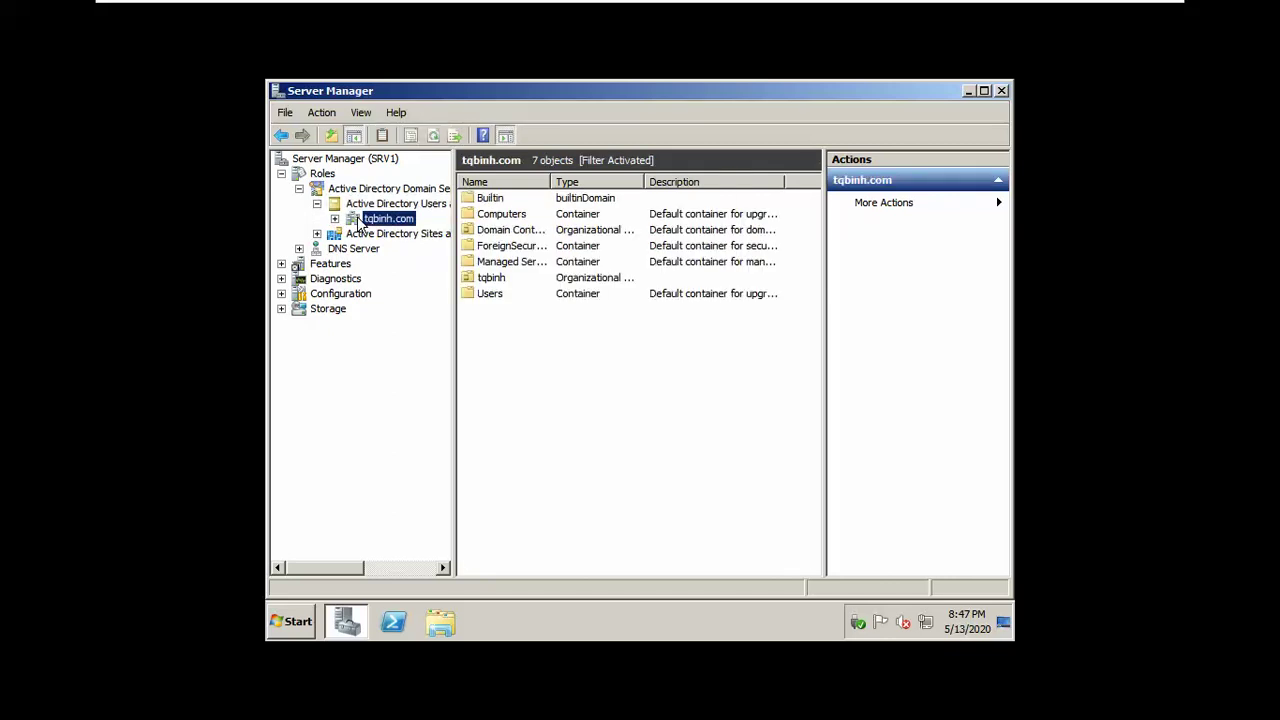
{"action": "double_click", "coordinate": [358, 220]}
{"action": "left_click", "coordinate": [394, 322]}
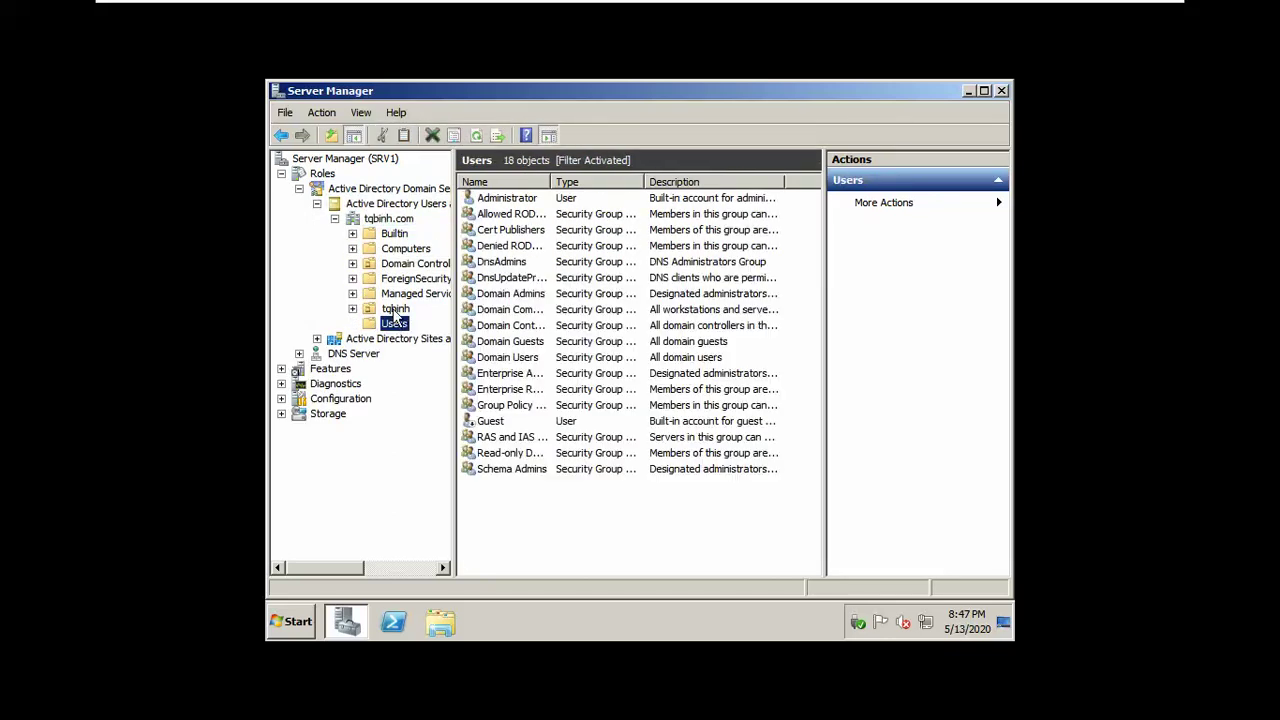
{"action": "left_click", "coordinate": [396, 309]}
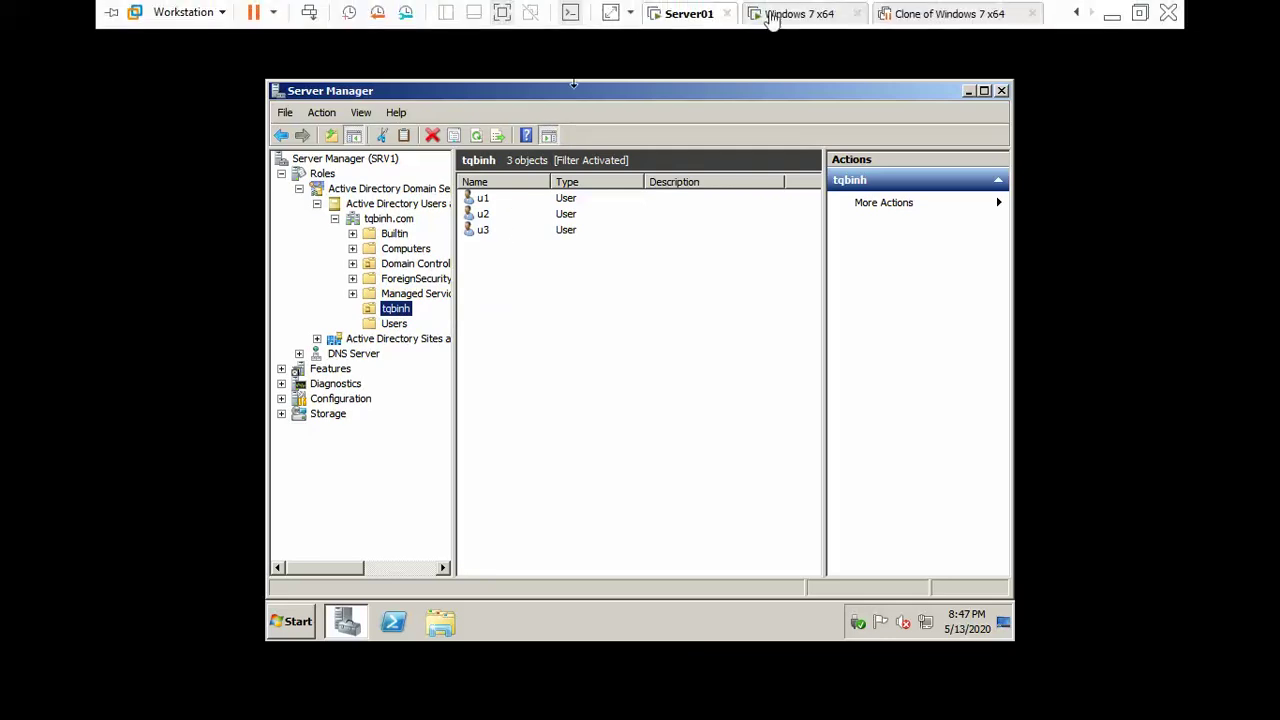
{"action": "left_click", "coordinate": [805, 14]}
Step: Dismiss the incorrect password error on Windows 7 and return to Switch User
{"action": "left_click", "coordinate": [645, 538]}
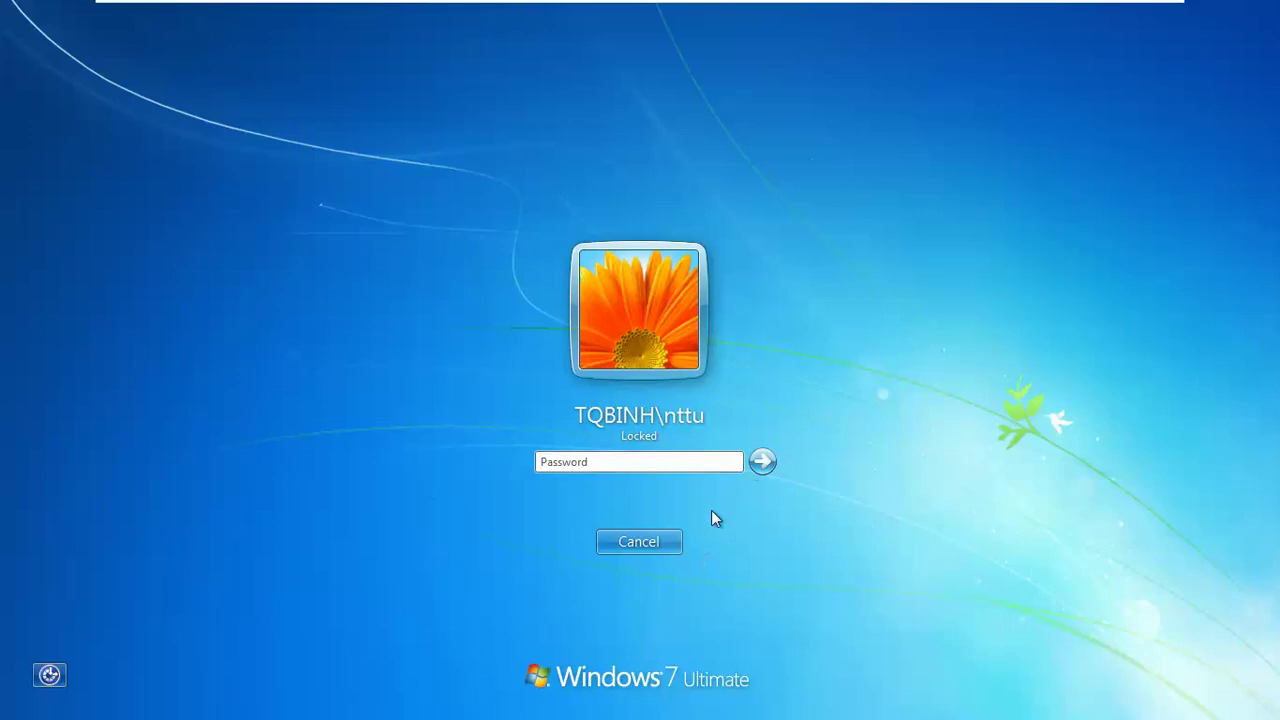
{"action": "left_click", "coordinate": [672, 541]}
{"action": "left_click", "coordinate": [623, 542]}
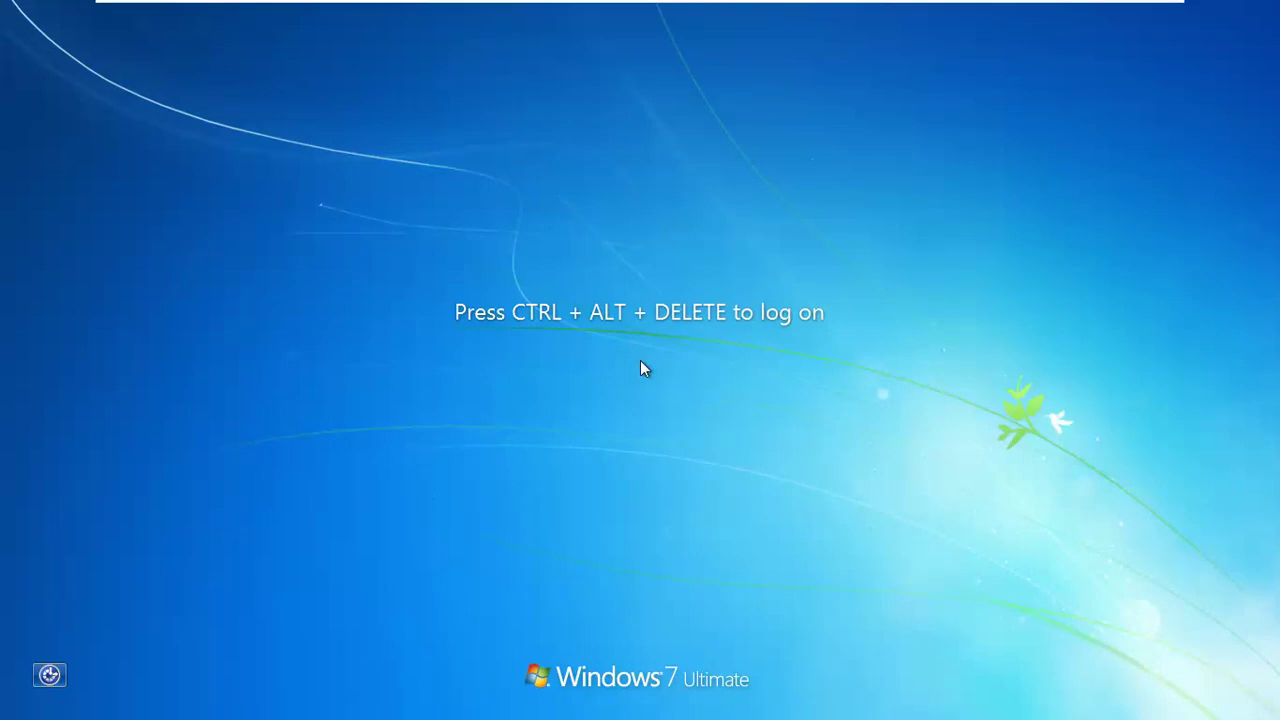
Step: Try an Other User logon, cancel it, and open the VM's Snapshot Manager
{"action": "key", "text": "ctrl+alt+Delete"}
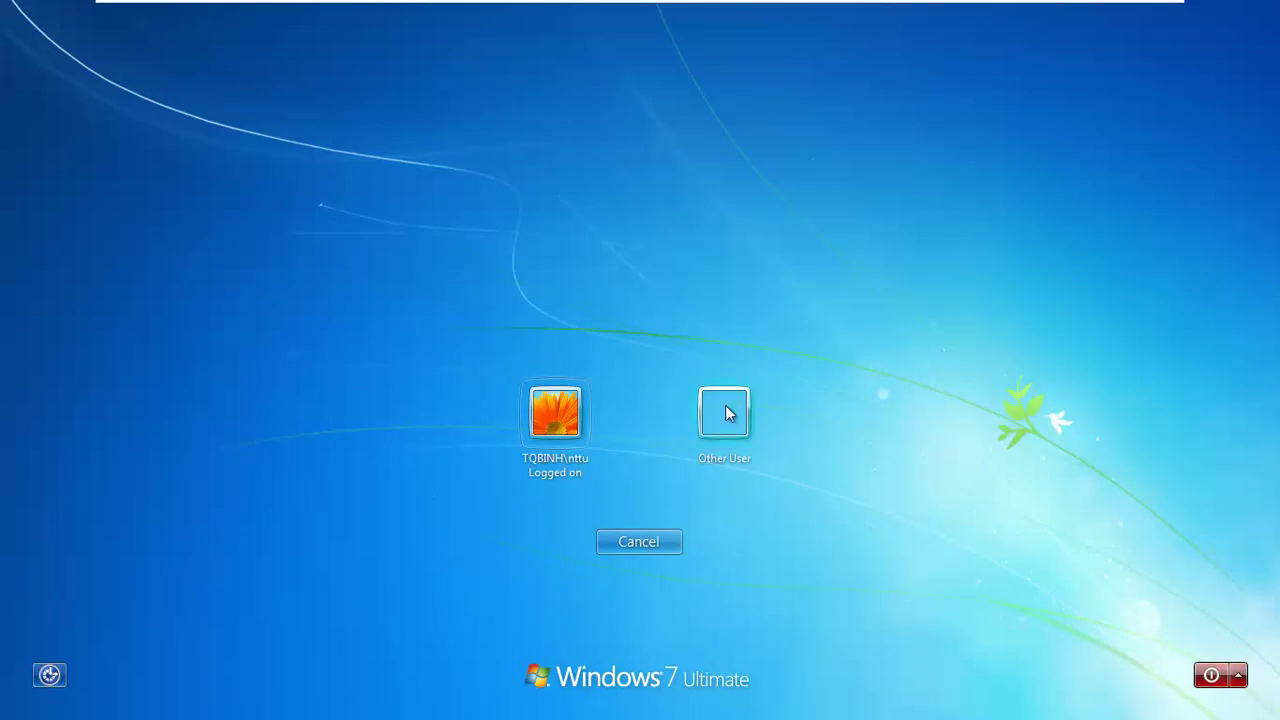
{"action": "left_click", "coordinate": [724, 410]}
{"action": "type", "text": "adminis"}
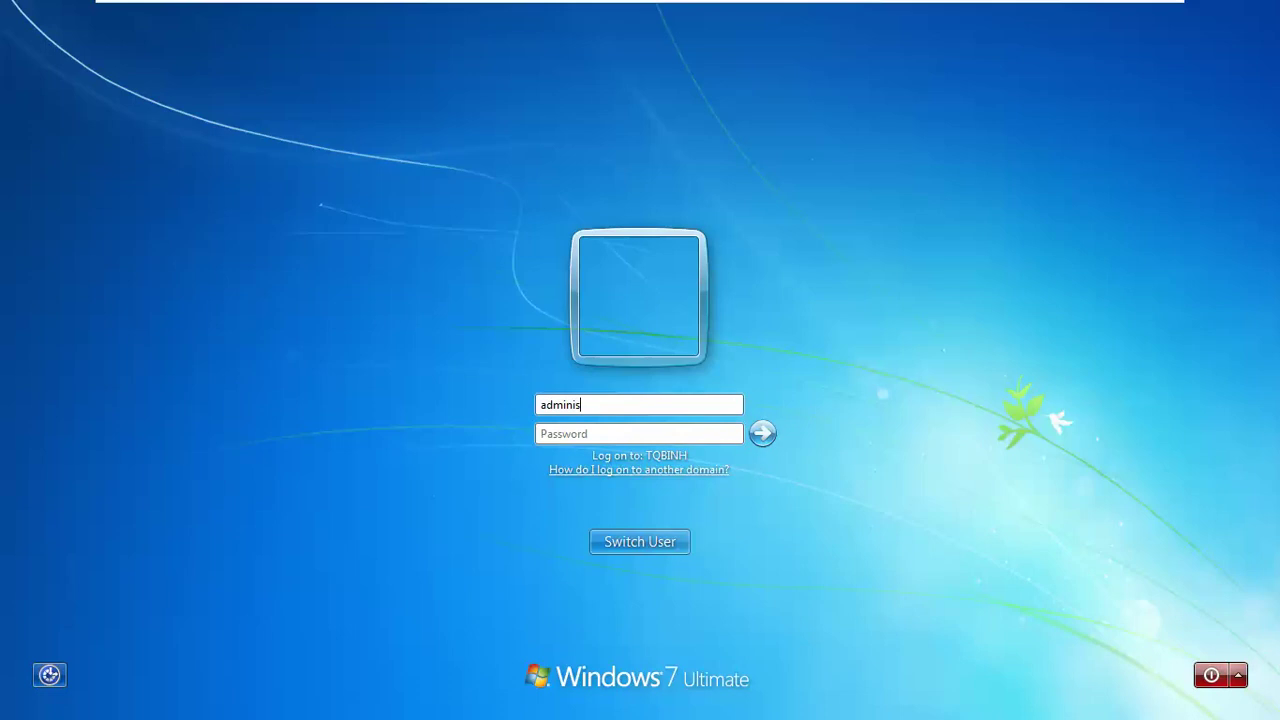
{"action": "key", "text": "Escape"}
{"action": "mouse_move", "coordinate": [509, 5]}
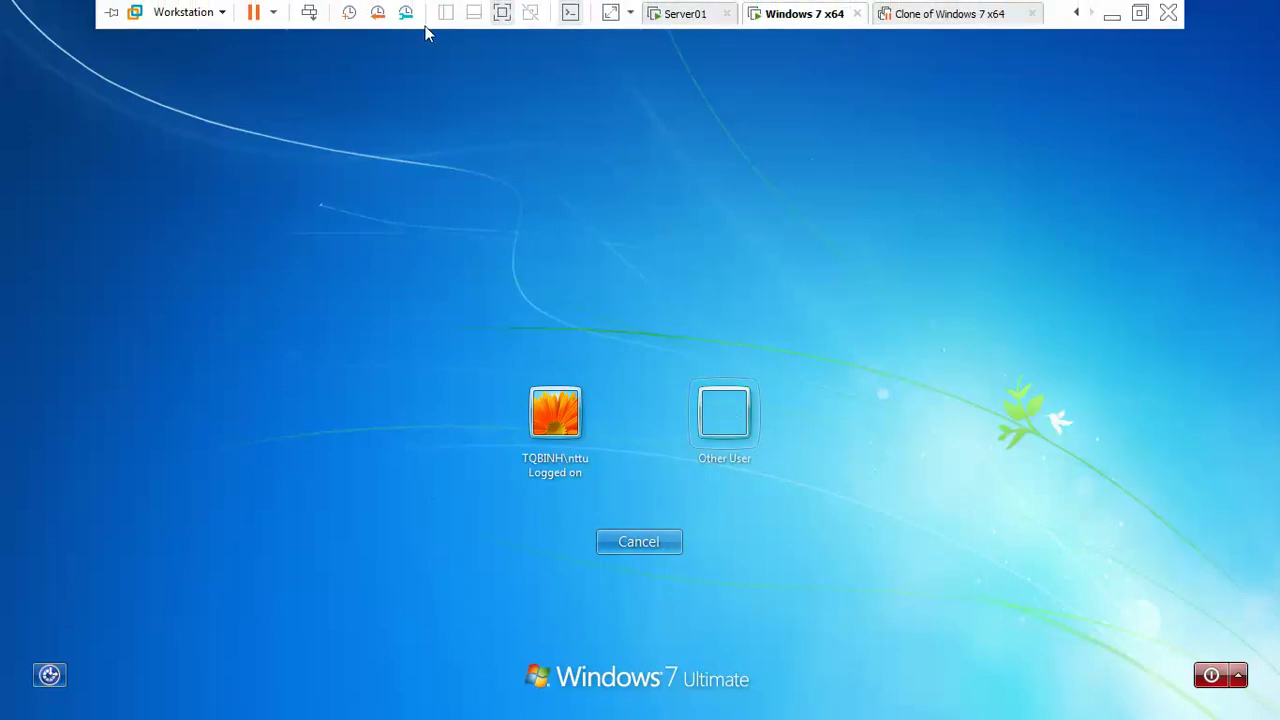
{"action": "left_click", "coordinate": [405, 13]}
Step: Restore the Windows 7 x64 VM to Snapshot 1 with Go To and confirm
{"action": "left_click", "coordinate": [112, 98]}
{"action": "left_click", "coordinate": [350, 454]}
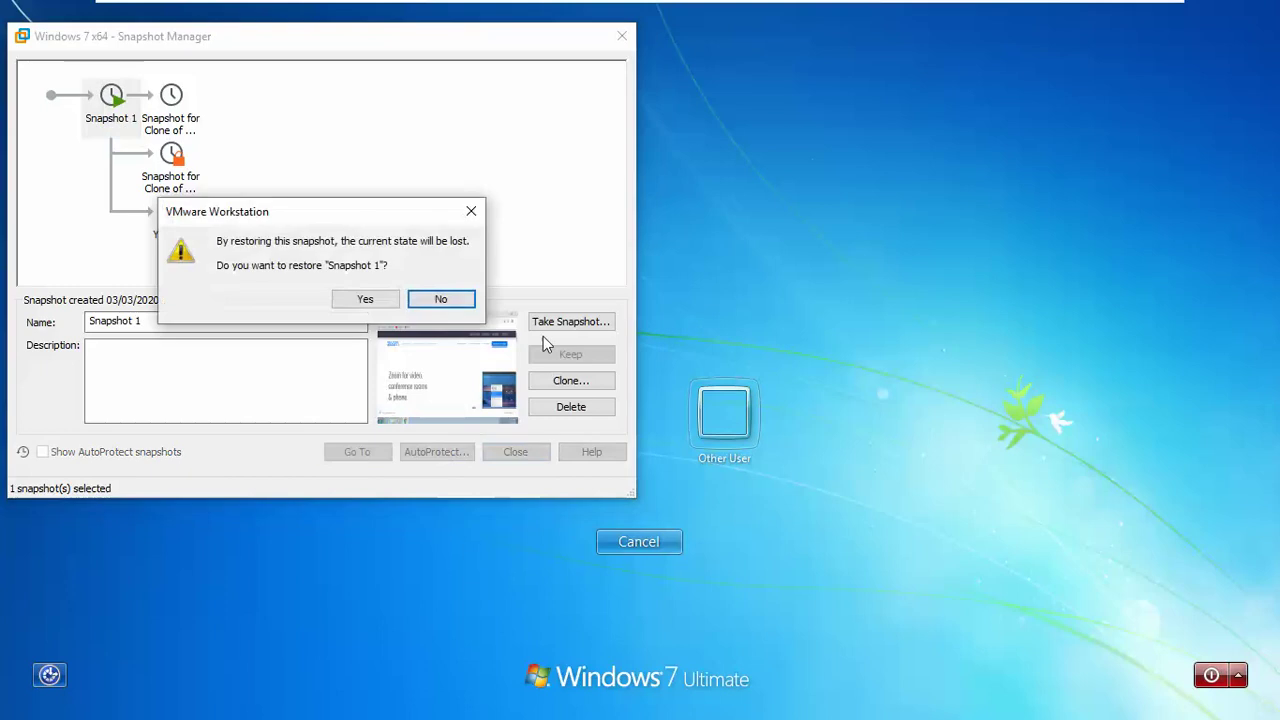
{"action": "left_click", "coordinate": [363, 299]}
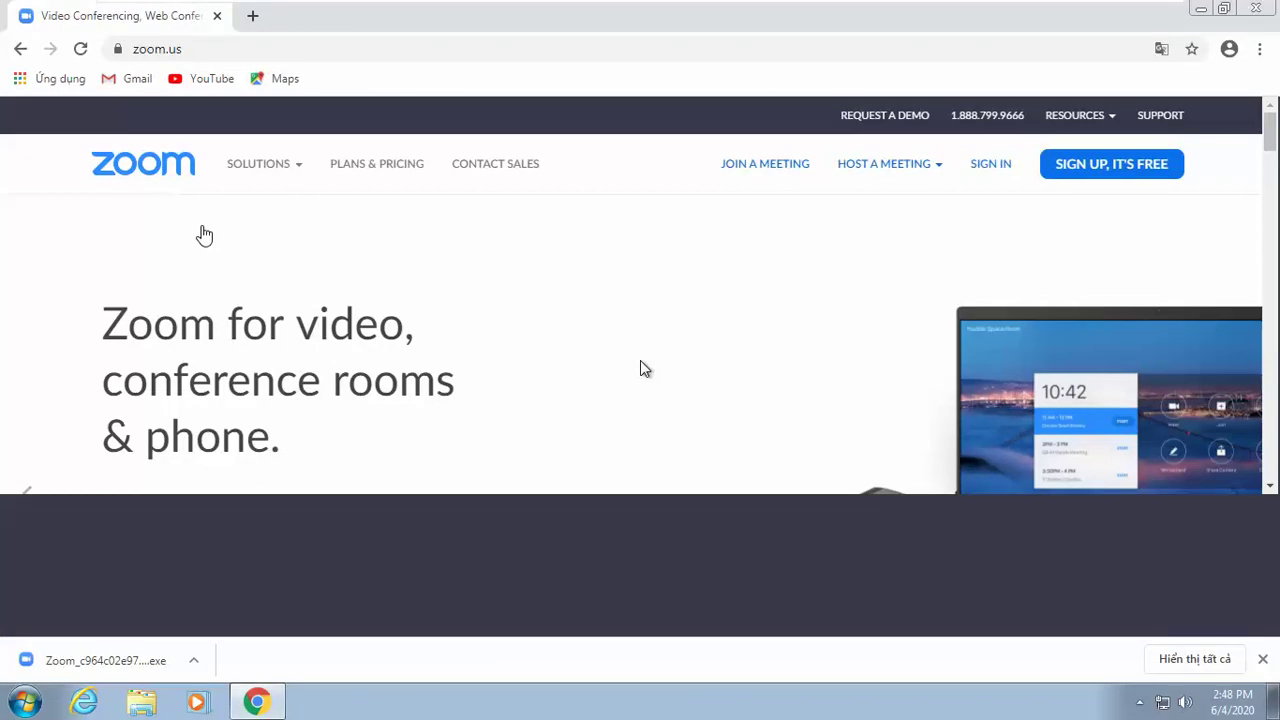
Step: Close the guest's browser and set its network location to Work
{"action": "left_click", "coordinate": [1258, 8]}
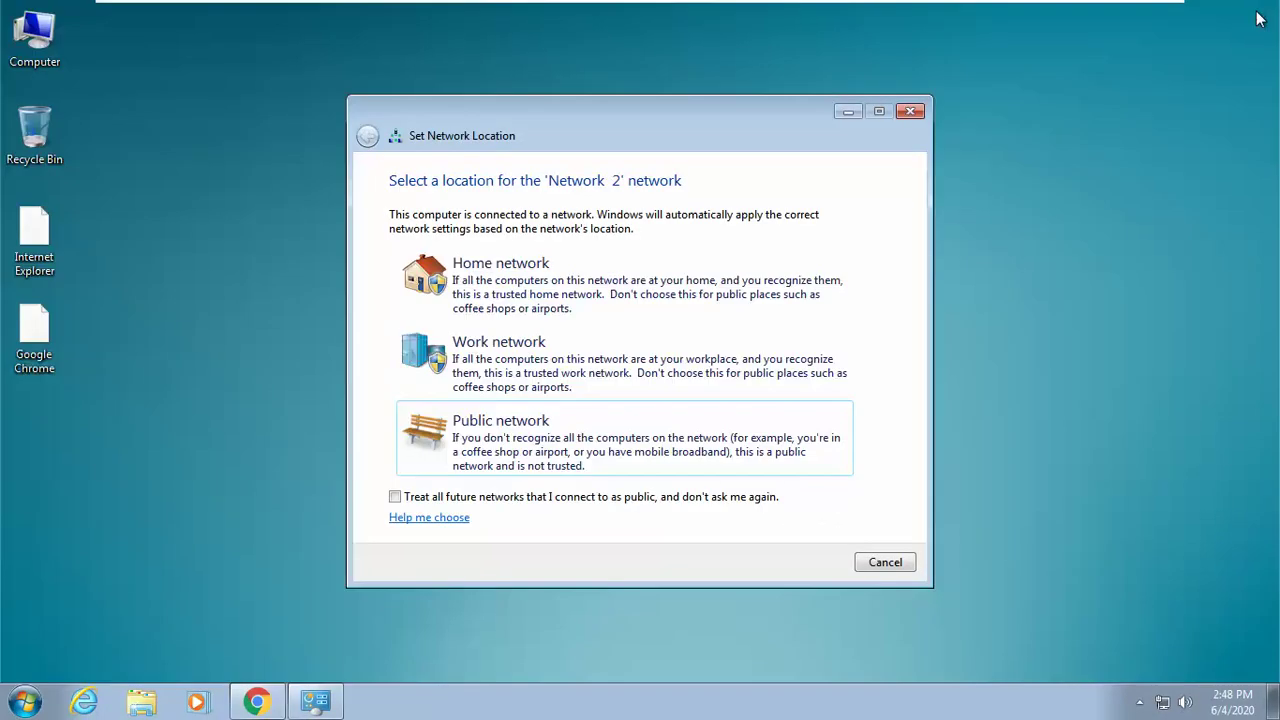
{"action": "left_click", "coordinate": [527, 380]}
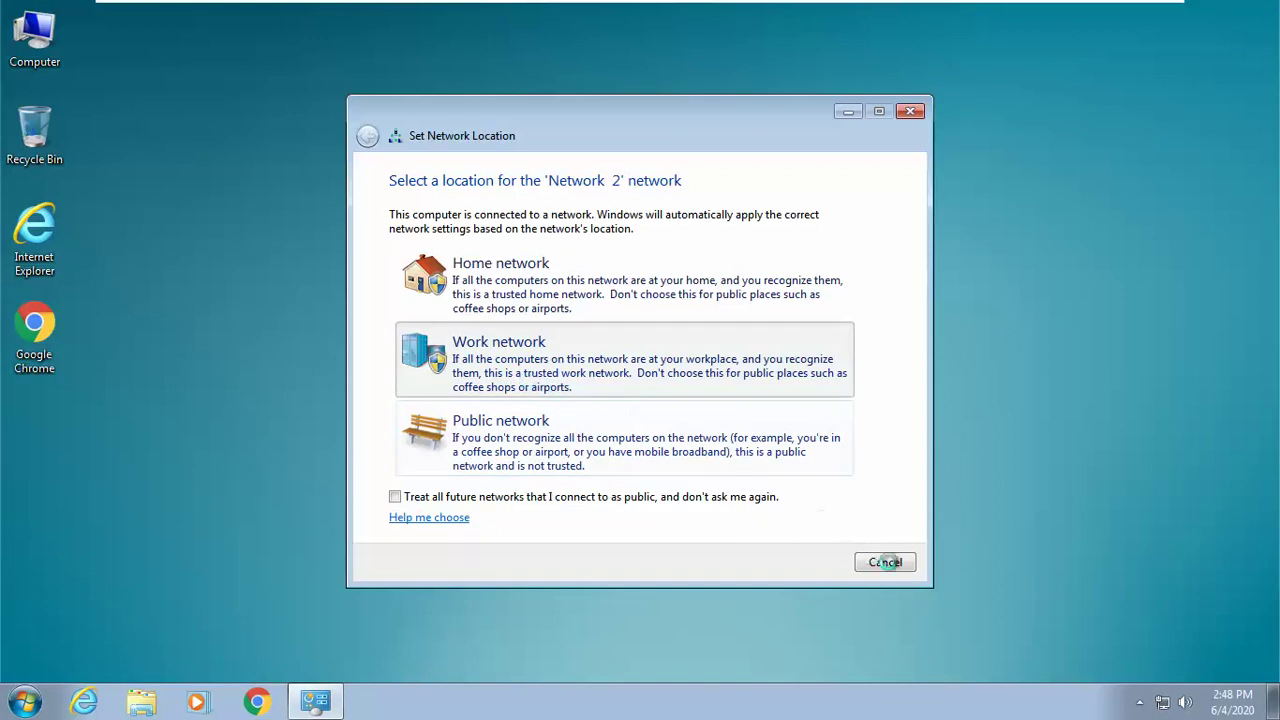
{"action": "left_click", "coordinate": [878, 569]}
Step: Change the Windows 7 VM's network adapter from Bridged to Custom VMnet1
{"action": "mouse_move", "coordinate": [549, 6]}
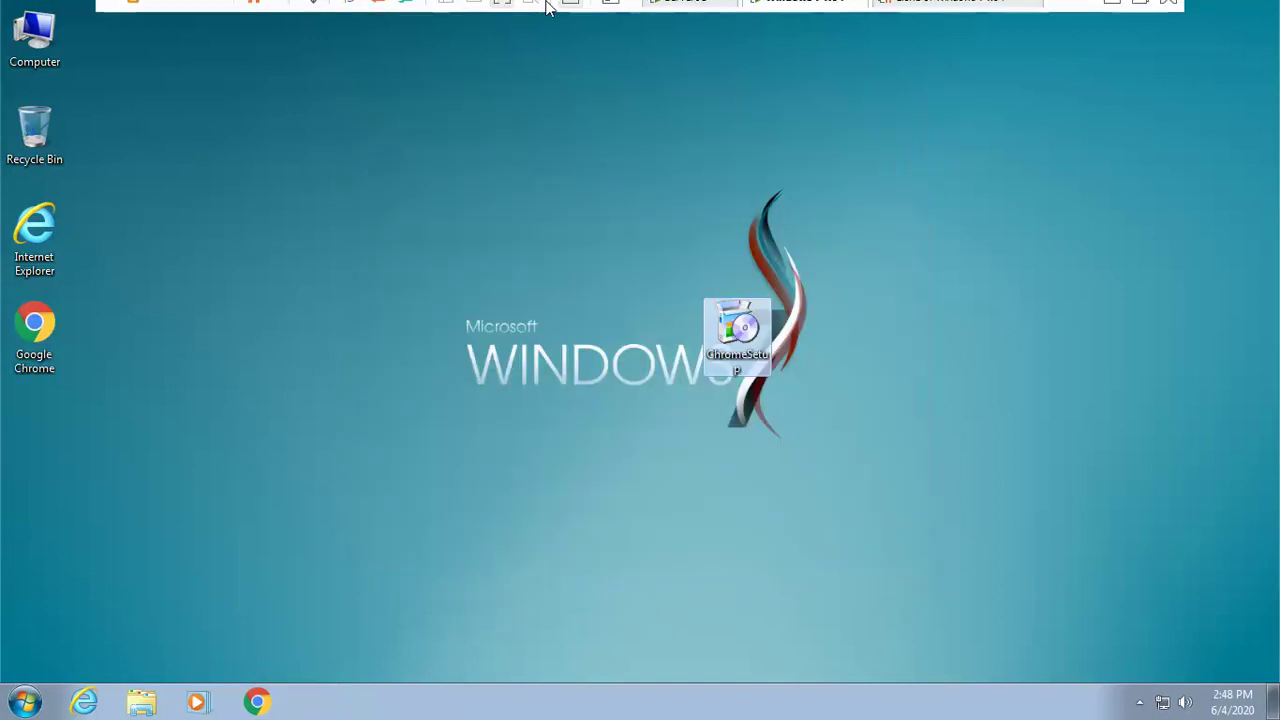
{"action": "left_click", "coordinate": [570, 15]}
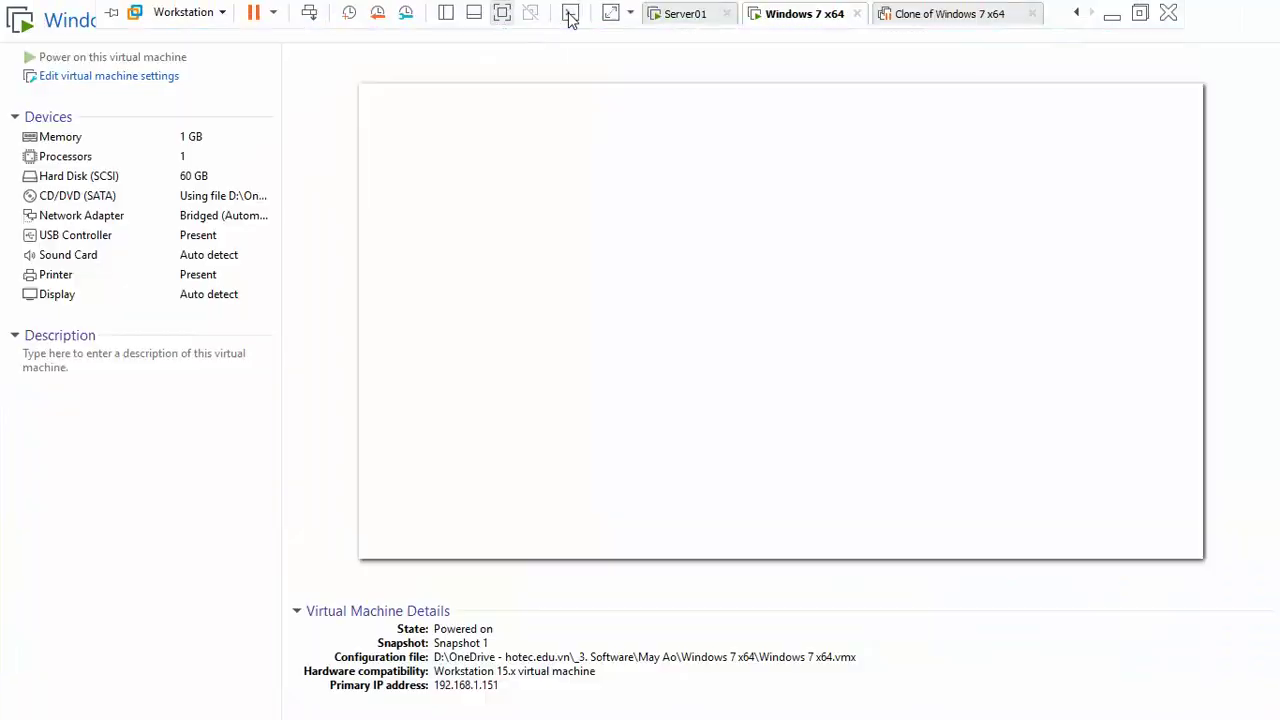
{"action": "left_click", "coordinate": [214, 219]}
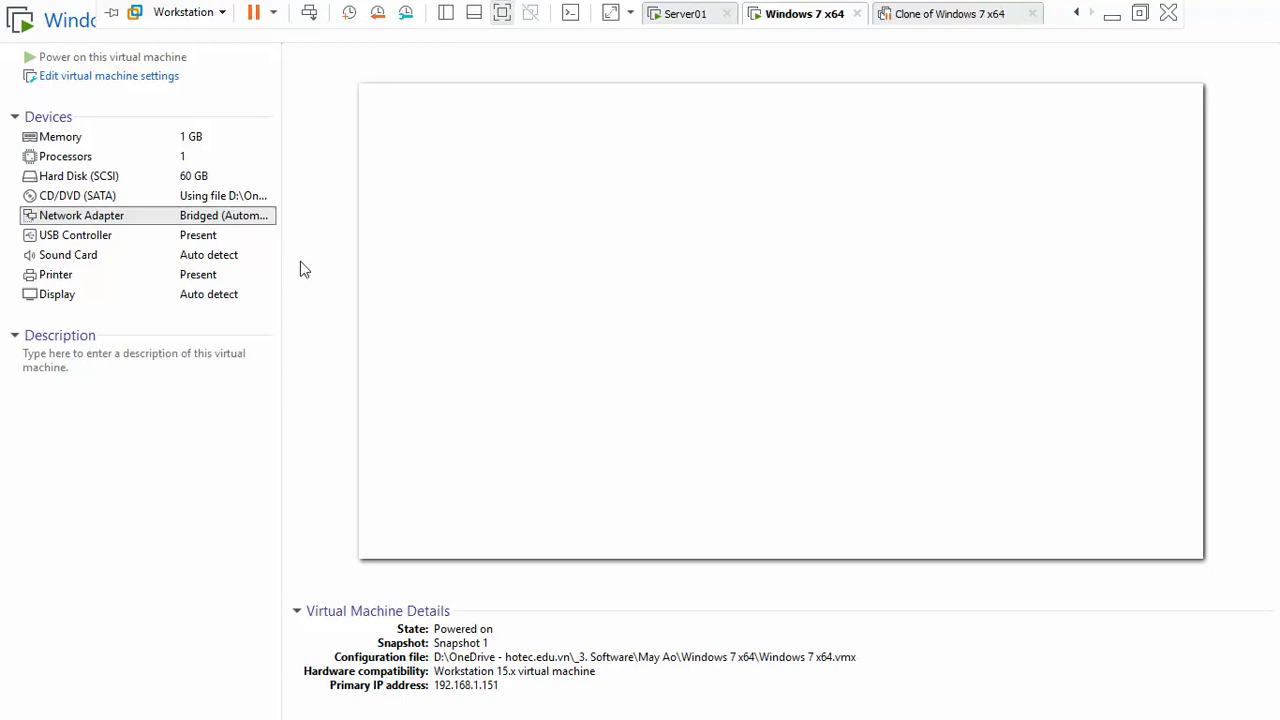
{"action": "key", "text": "Return"}
{"action": "left_click", "coordinate": [667, 273]}
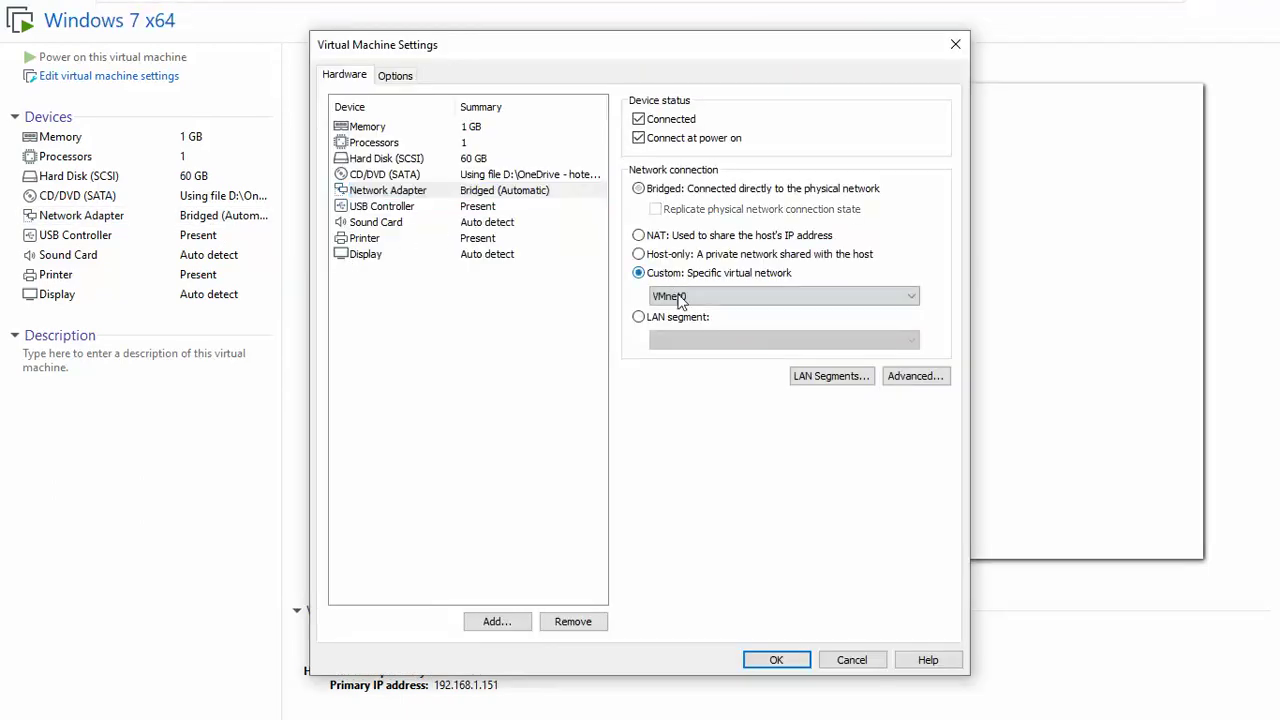
{"action": "left_click", "coordinate": [680, 296]}
{"action": "left_click", "coordinate": [683, 328]}
{"action": "left_click", "coordinate": [758, 652]}
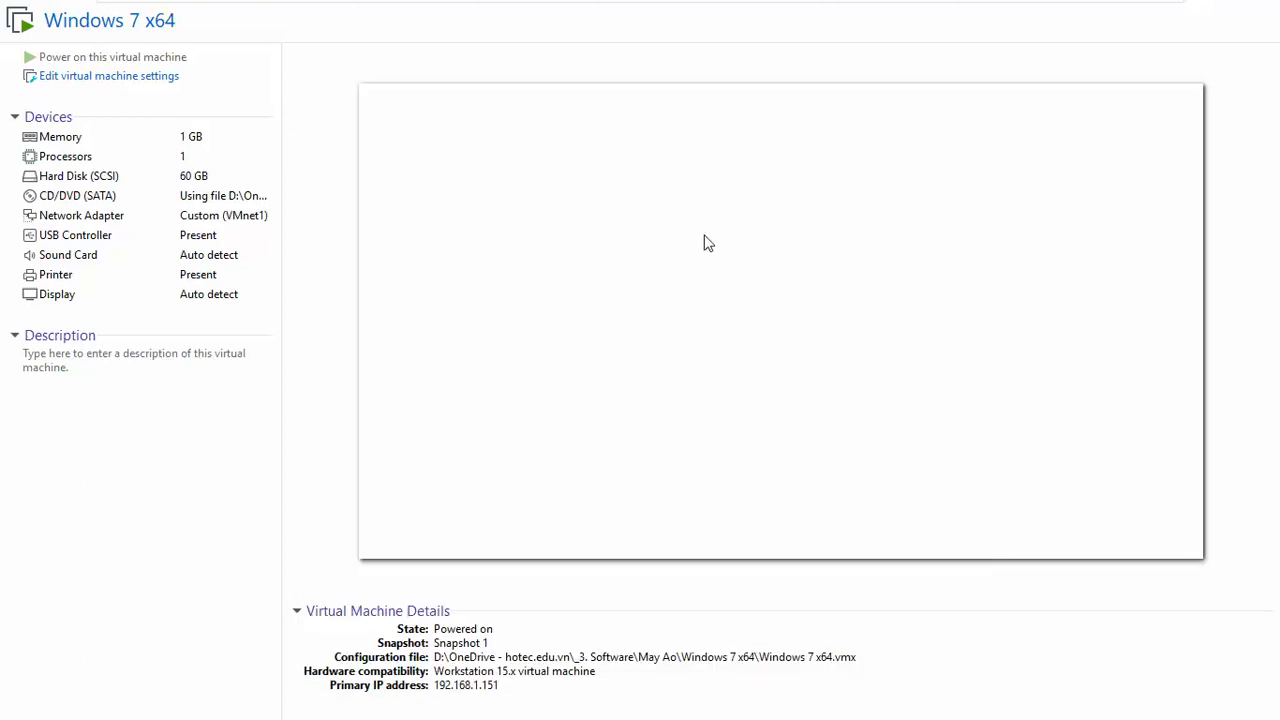
{"action": "left_click", "coordinate": [704, 243]}
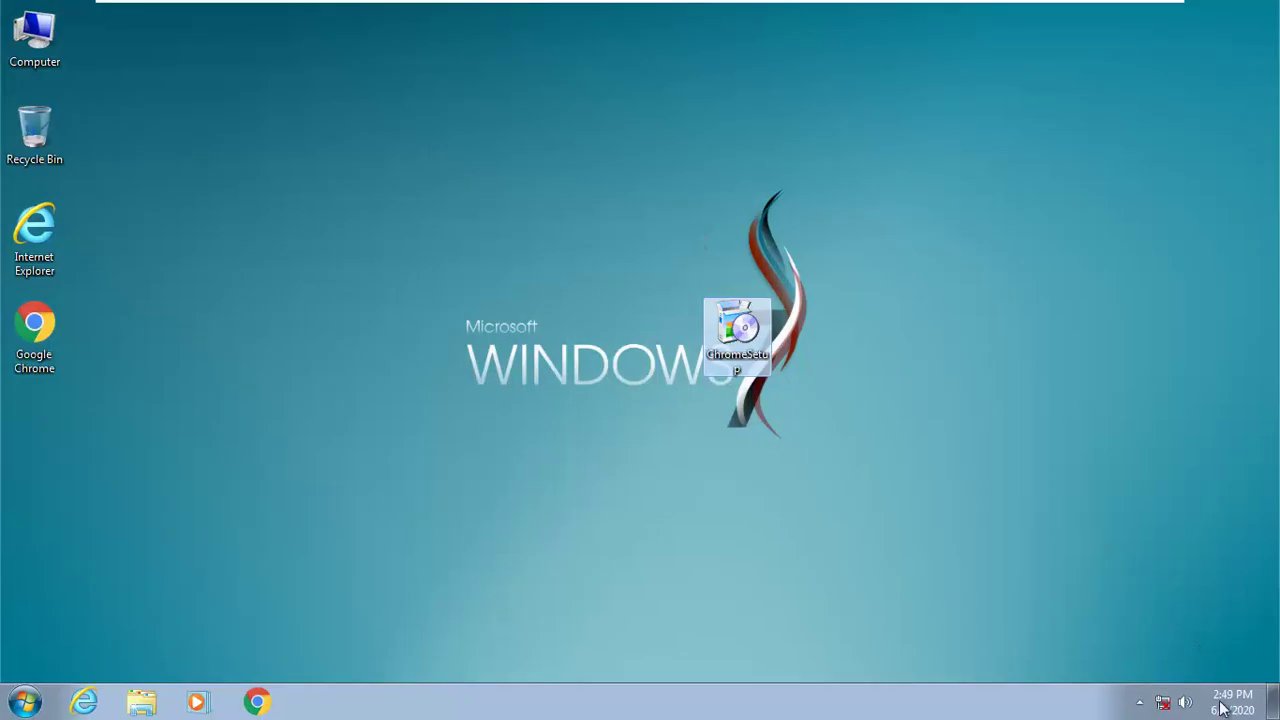
Step: Open the IPv4 properties of the Windows 7 Local Area Connection
{"action": "right_click", "coordinate": [1163, 704]}
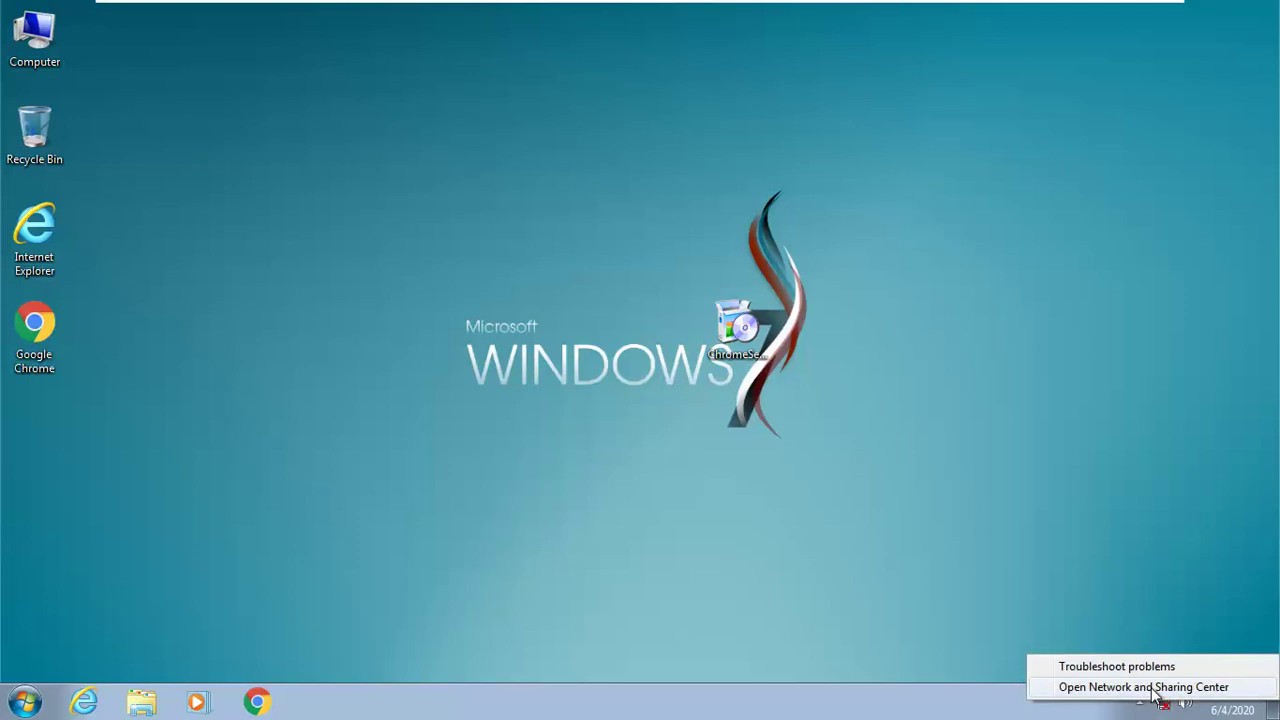
{"action": "left_click", "coordinate": [1161, 688]}
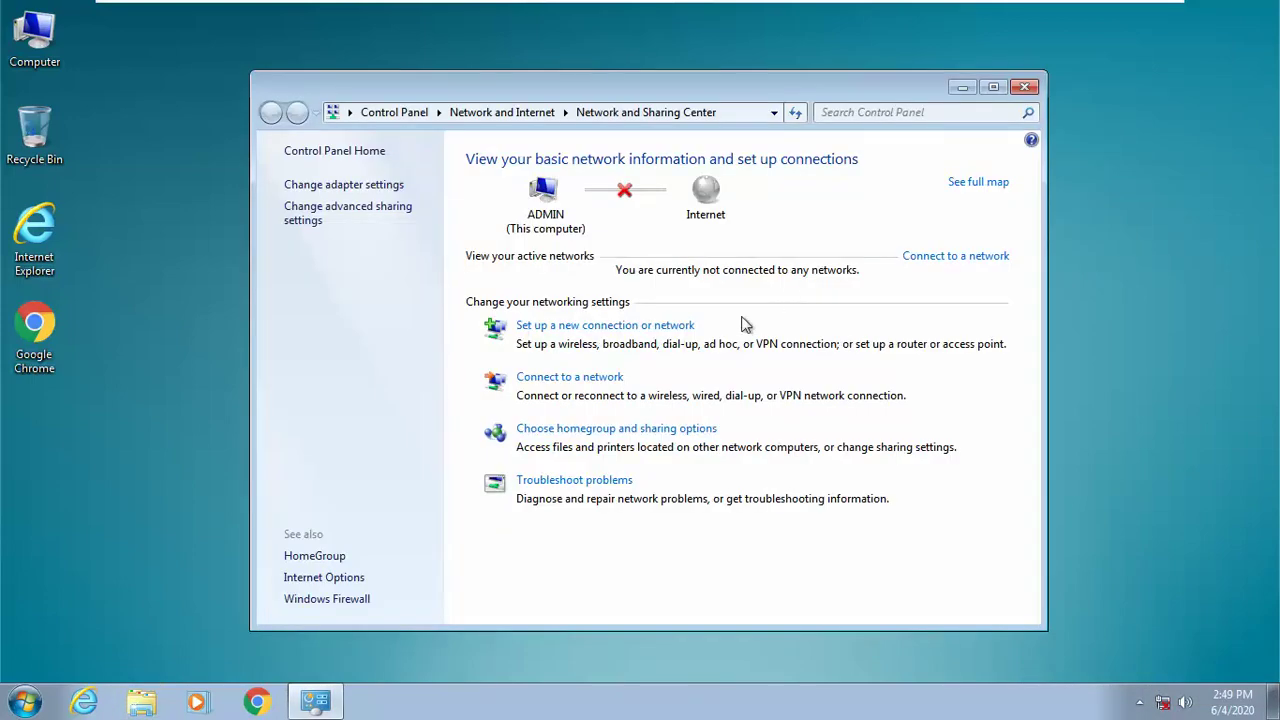
{"action": "left_click", "coordinate": [862, 309]}
{"action": "left_click", "coordinate": [530, 505]}
{"action": "left_click", "coordinate": [530, 376]}
{"action": "double_click", "coordinate": [576, 394]}
Step: Set static IP 192.168.1.10, mask 255.255.255.0 and DNS 192.168.1.1, then apply
{"action": "left_click", "coordinate": [655, 383]}
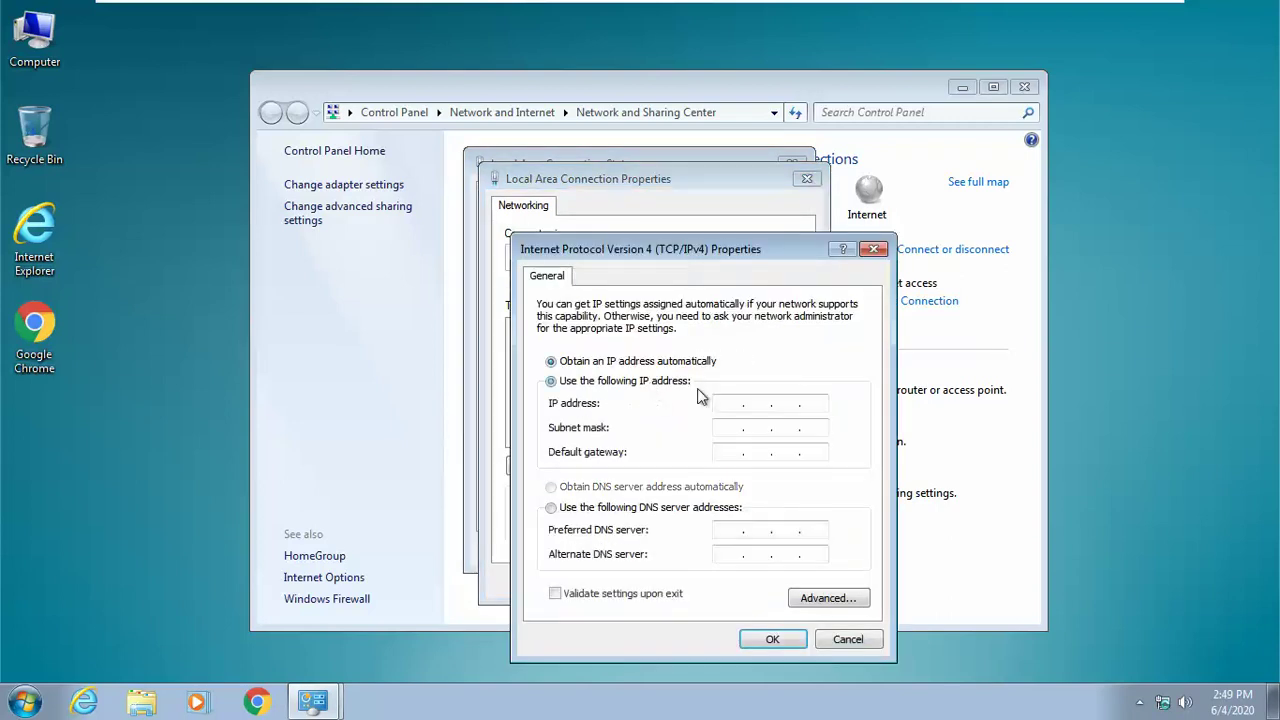
{"action": "type", "text": "1"}
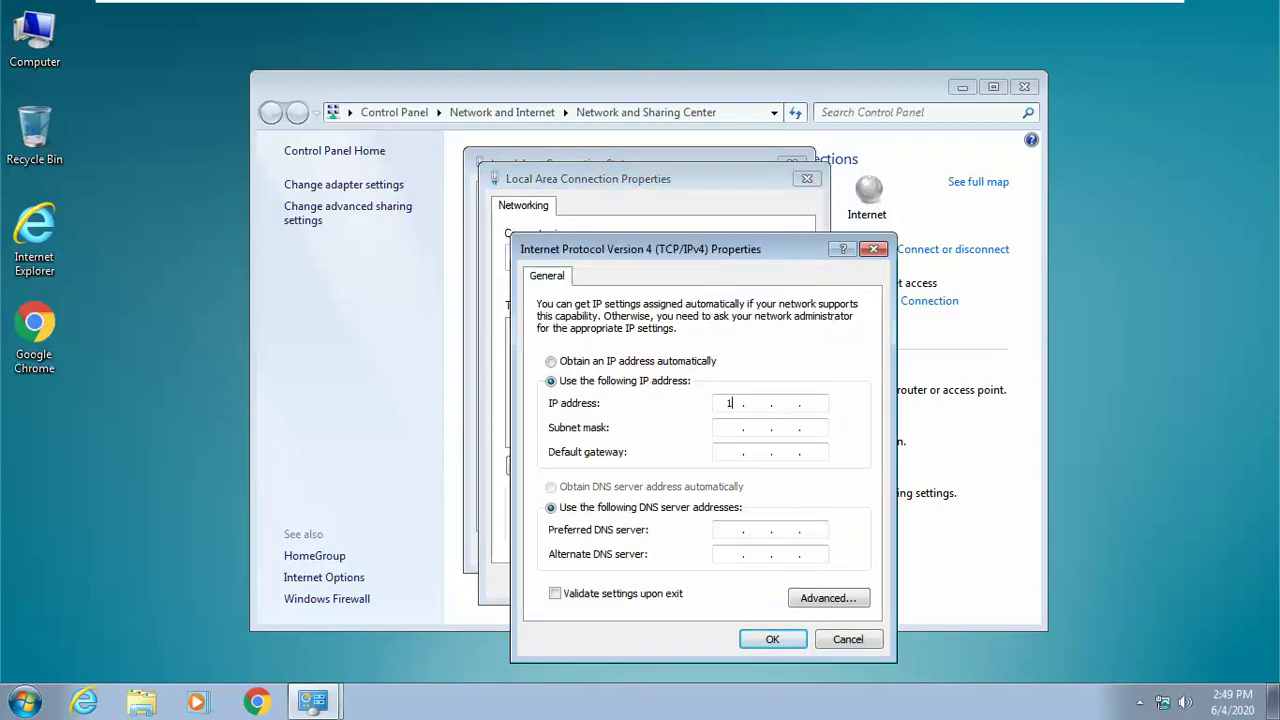
{"action": "type", "text": "92 . 168 . 1 . 10"}
{"action": "key", "text": "Tab"}
{"action": "key", "text": "Tab"}
{"action": "key", "text": "Tab"}
{"action": "key", "text": "Tab"}
{"action": "type", "text": "92168"}
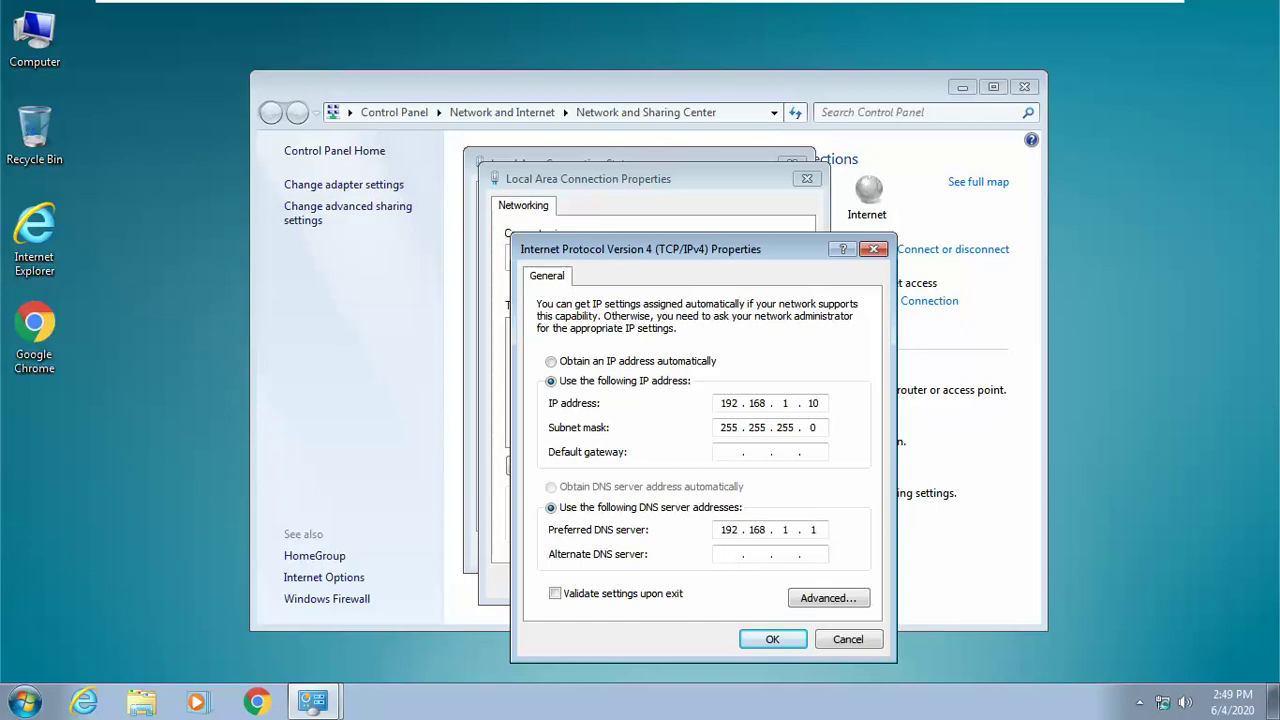
{"action": "type", "text": "1.1"}
{"action": "left_click", "coordinate": [772, 640]}
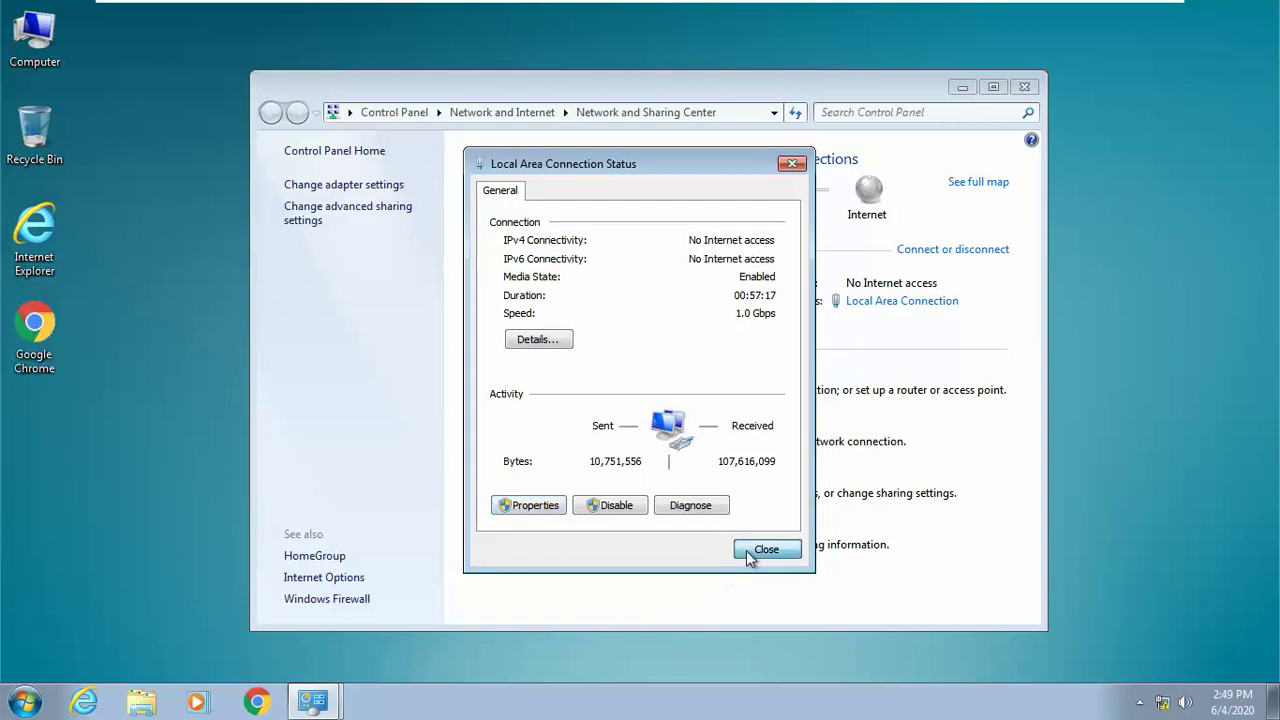
{"action": "left_click", "coordinate": [760, 555]}
Step: Ping 192.168.1.1 from an admin Command Prompt, getting 3 replies with 0% loss
{"action": "key", "text": "super+r"}
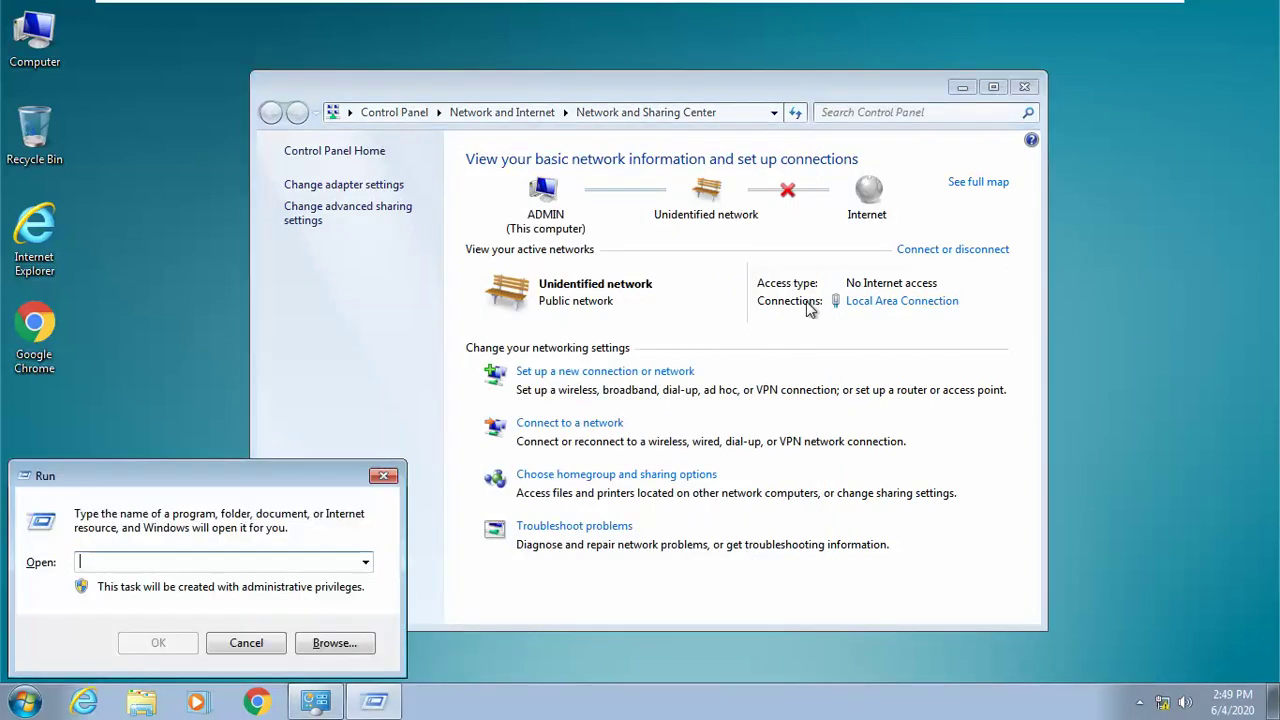
{"action": "type", "text": "cmd"}
{"action": "key", "text": "Return"}
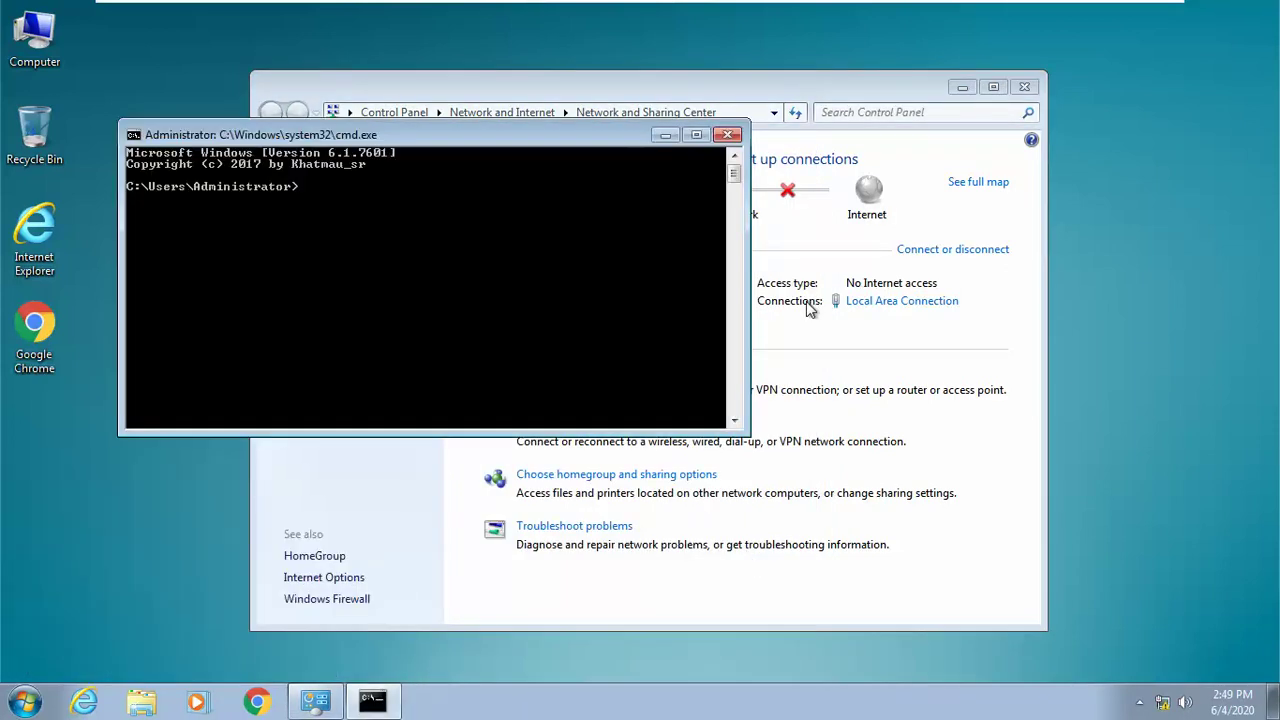
{"action": "type", "text": "o"}
{"action": "key", "text": "BackSpace"}
{"action": "type", "text": "ping 192.168.1.1"}
{"action": "key", "text": "Return"}
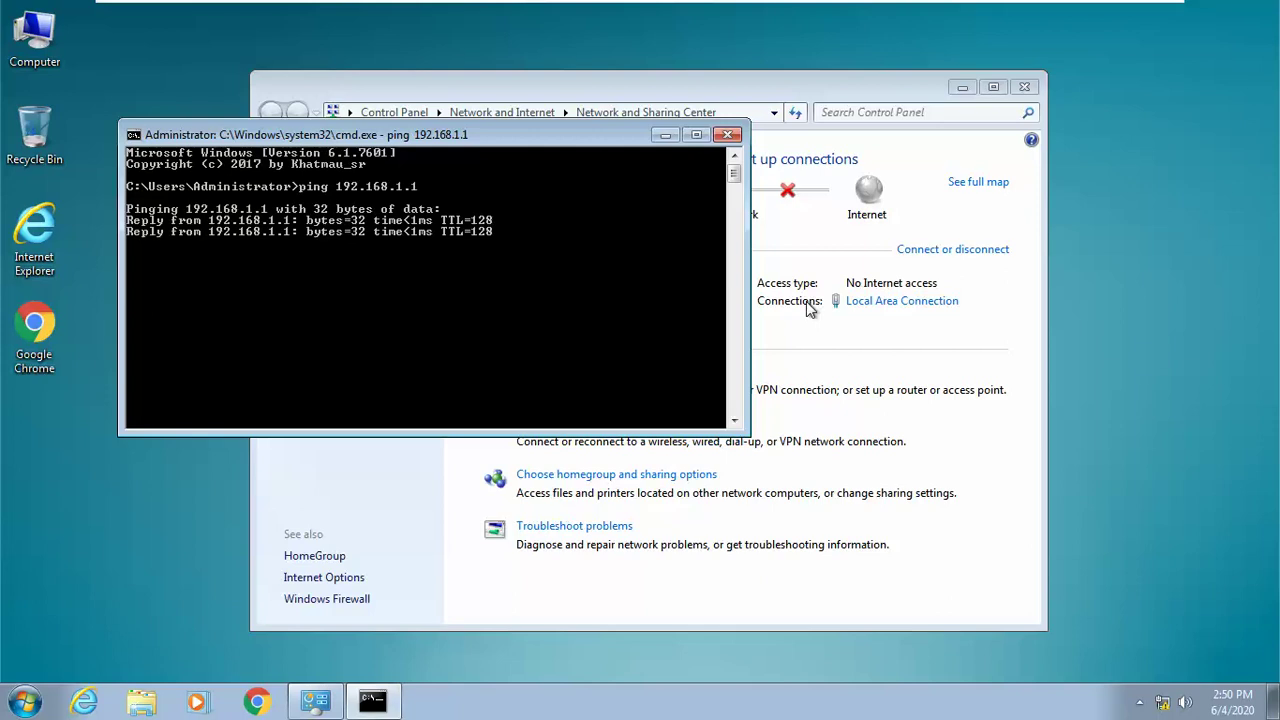
{"action": "key", "text": "ctrl+c"}
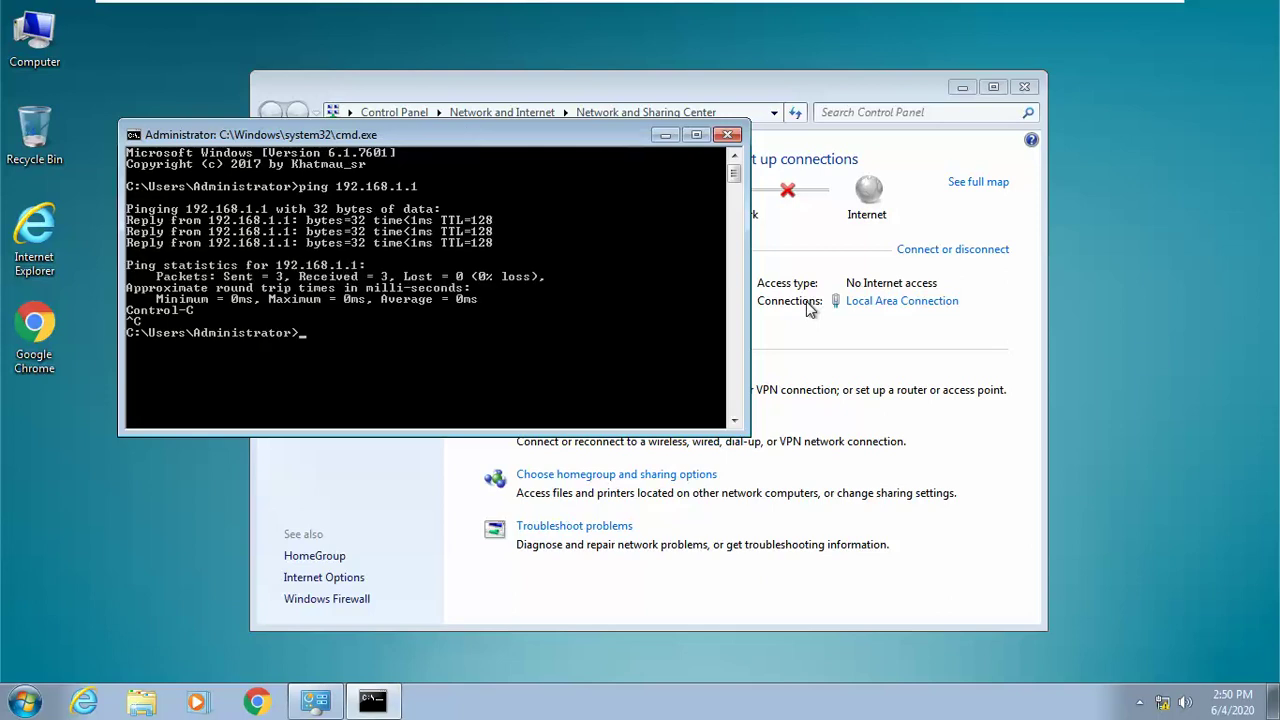
{"action": "left_click", "coordinate": [727, 134]}
Step: In System Properties, change the computer's membership to Domain tqbinh.com
{"action": "right_click", "coordinate": [44, 36]}
{"action": "left_click", "coordinate": [116, 220]}
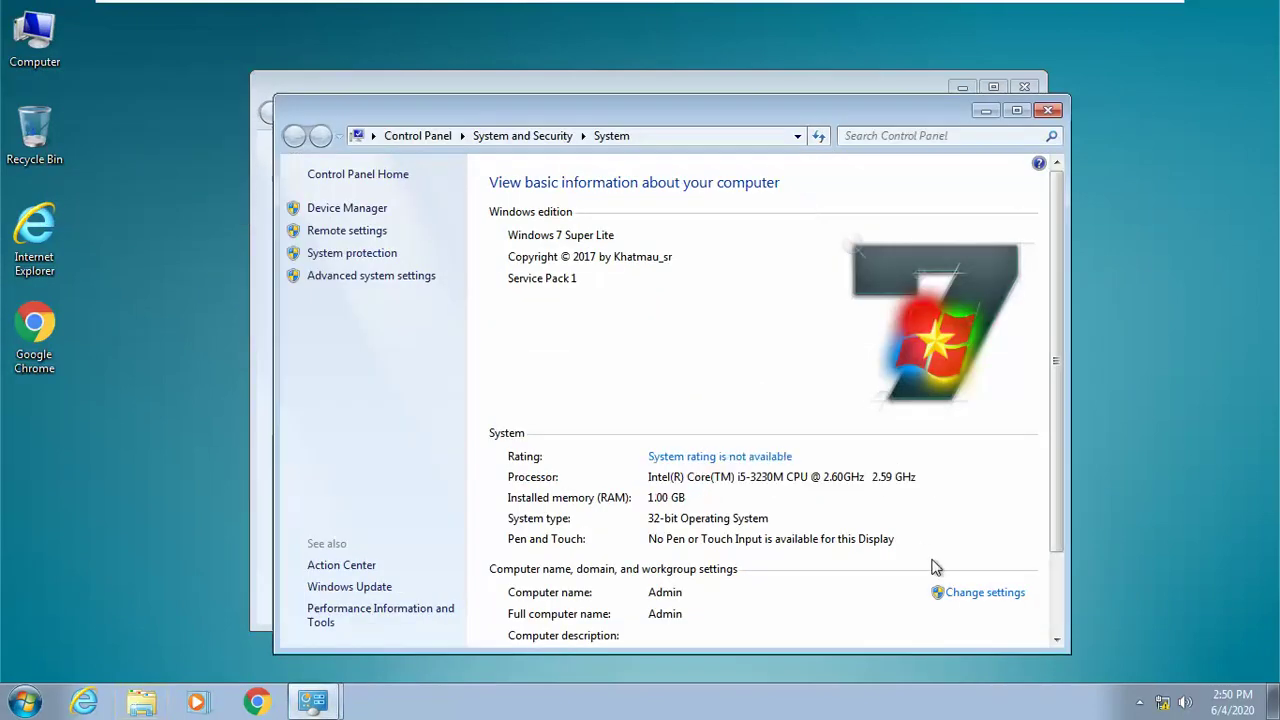
{"action": "left_click", "coordinate": [973, 594]}
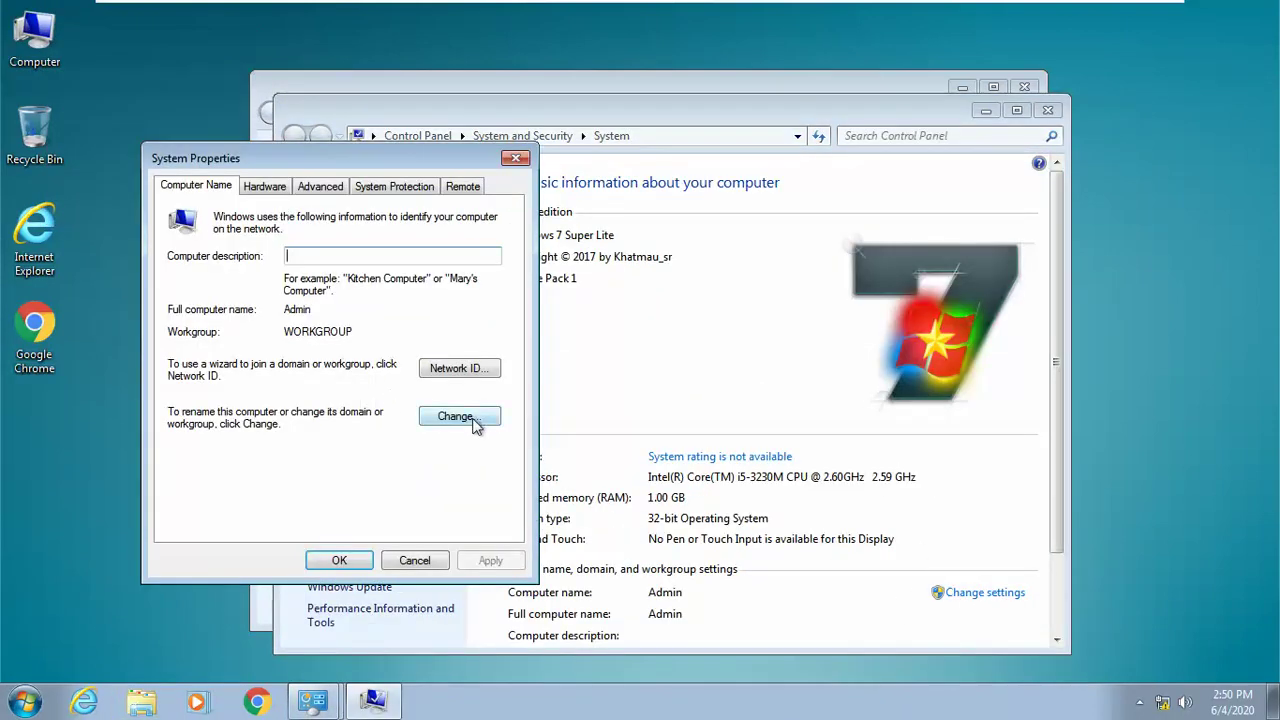
{"action": "left_click", "coordinate": [468, 416]}
{"action": "left_click", "coordinate": [228, 407]}
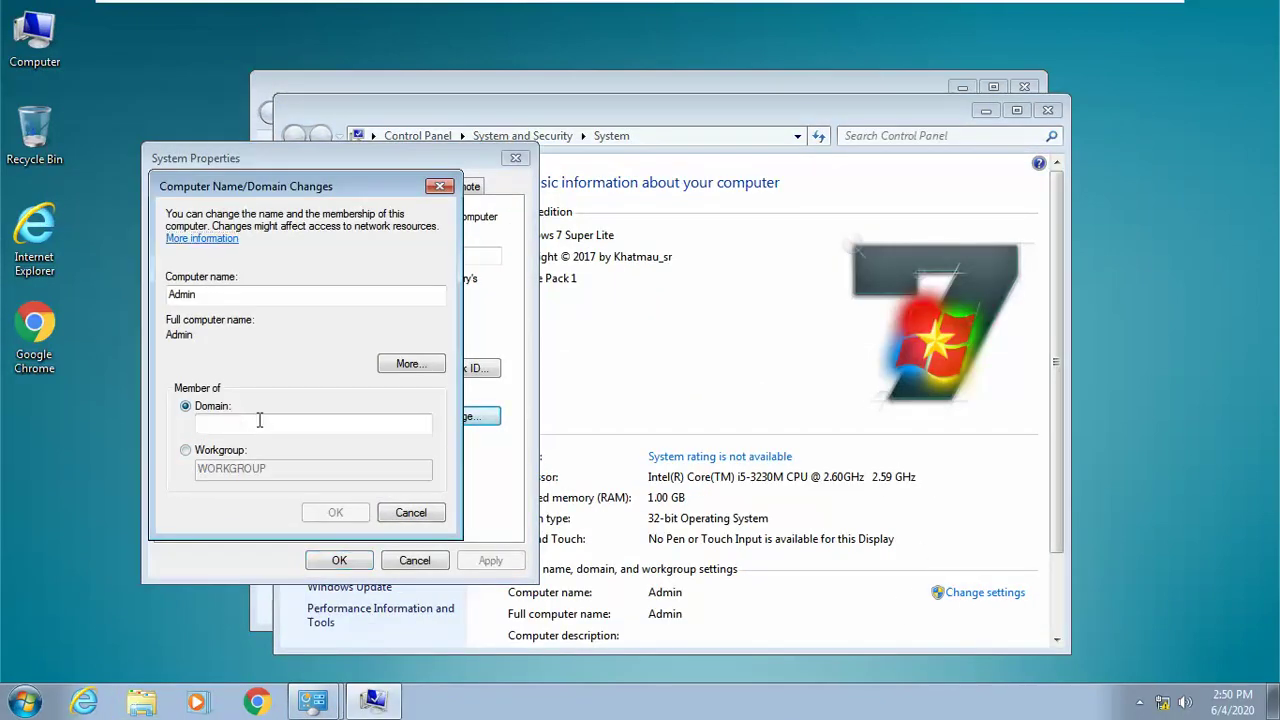
{"action": "left_click", "coordinate": [287, 426]}
{"action": "type", "text": "tqbi"}
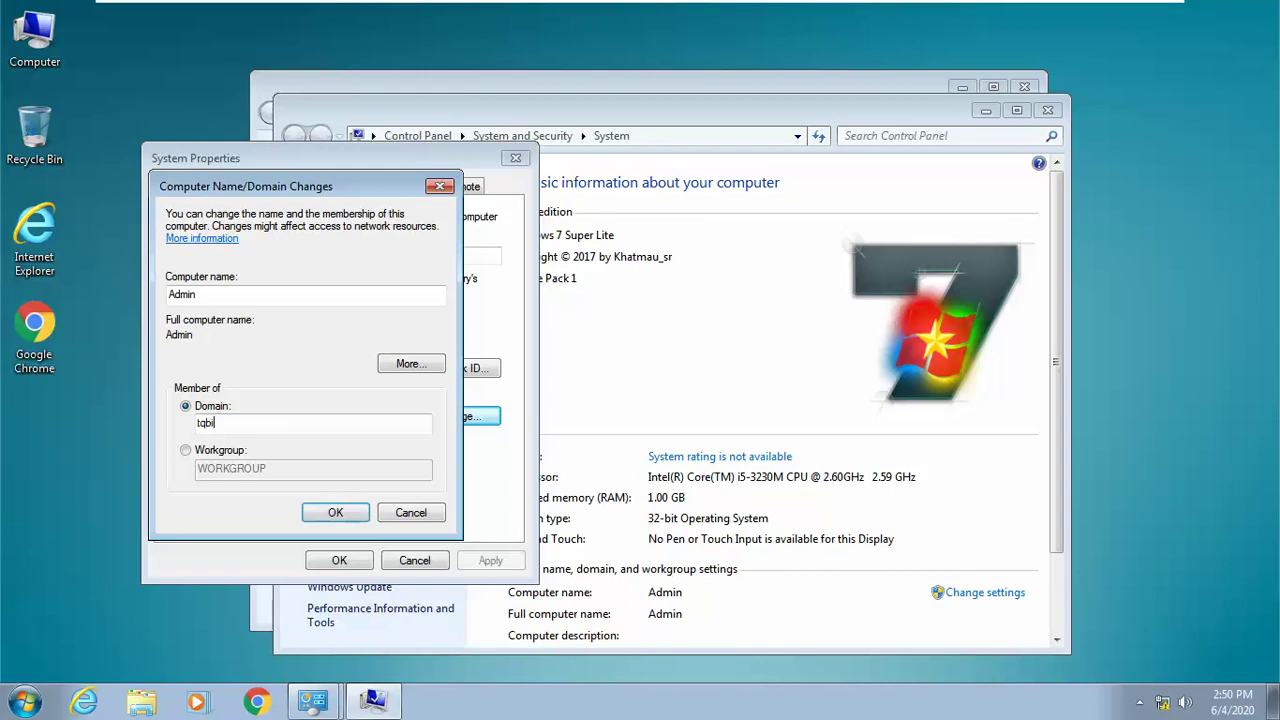
{"action": "type", "text": "nh.com"}
{"action": "key", "text": "Return"}
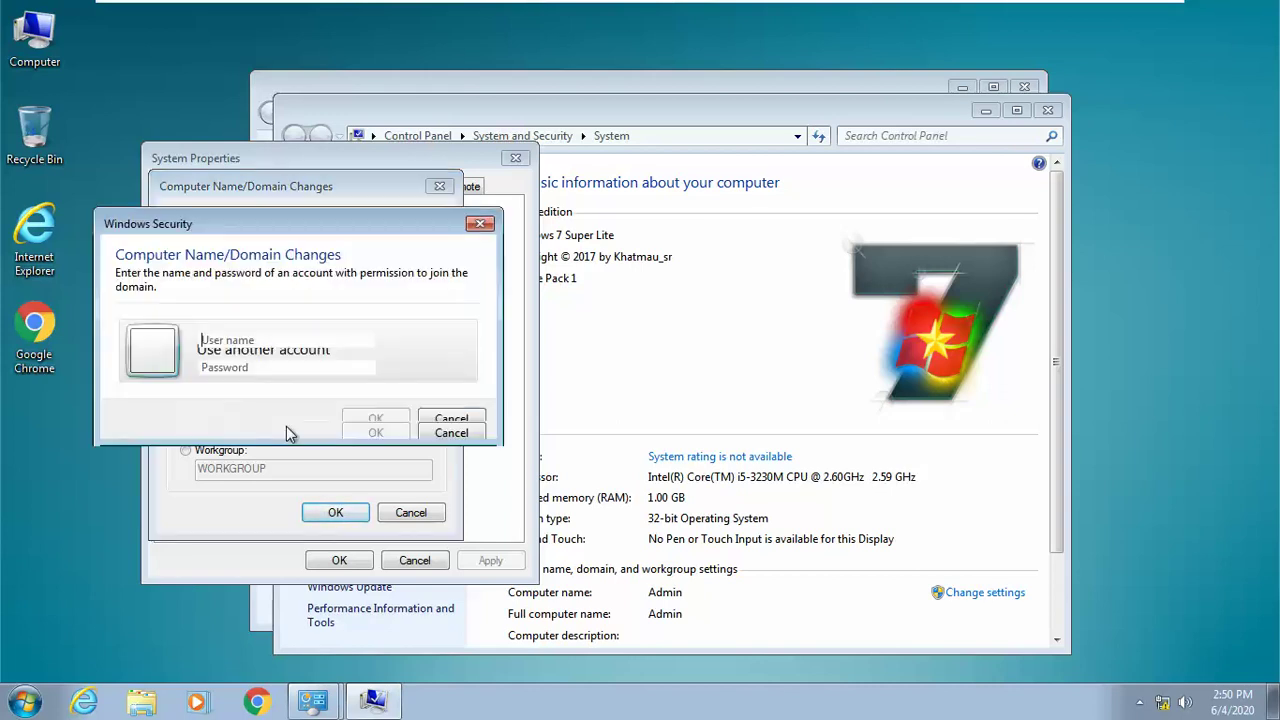
Step: Authorize the join with the domain administrator account and its password
{"action": "type", "text": "admin"}
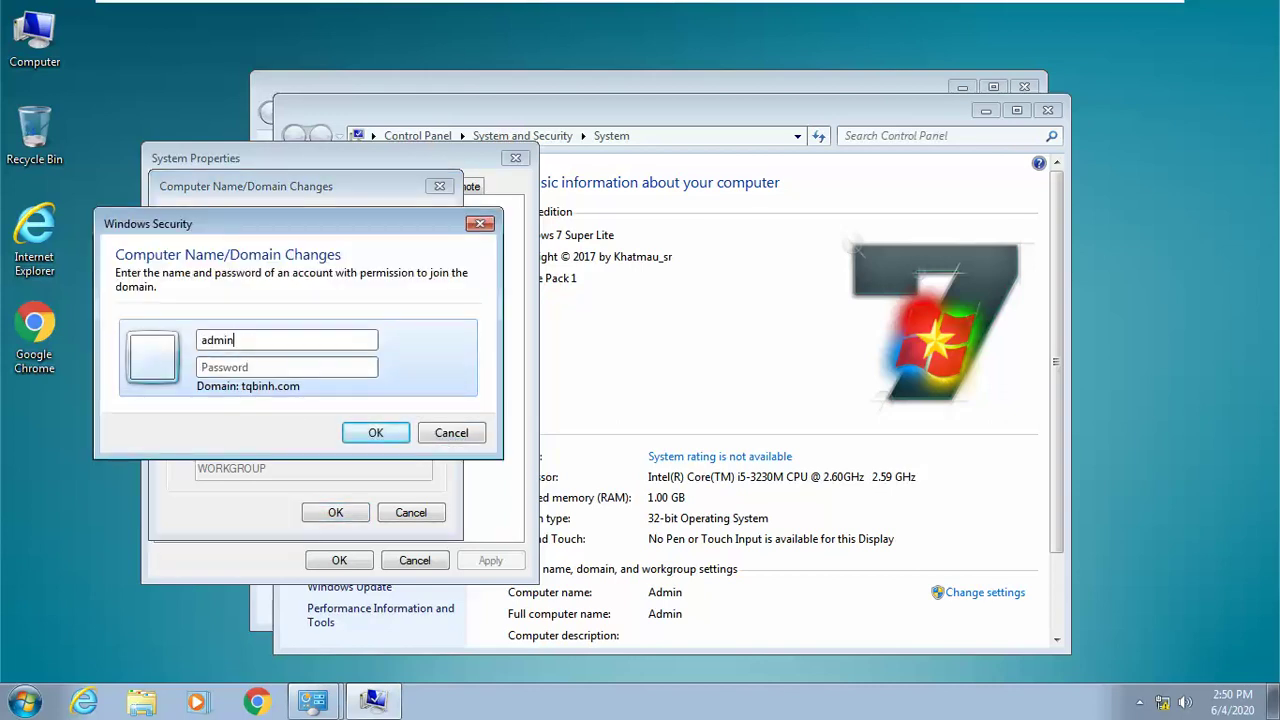
{"action": "type", "text": "istrator"}
{"action": "key", "text": "Tab"}
{"action": "type", "text": "●●●●●●"}
{"action": "key", "text": "BackSpace"}
{"action": "key", "text": "BackSpace"}
{"action": "key", "text": "BackSpace"}
{"action": "key", "text": "BackSpace"}
{"action": "key", "text": "BackSpace"}
{"action": "key", "text": "BackSpace"}
{"action": "type", "text": "●●●●●●●●●●●"}
{"action": "key", "text": "Return"}
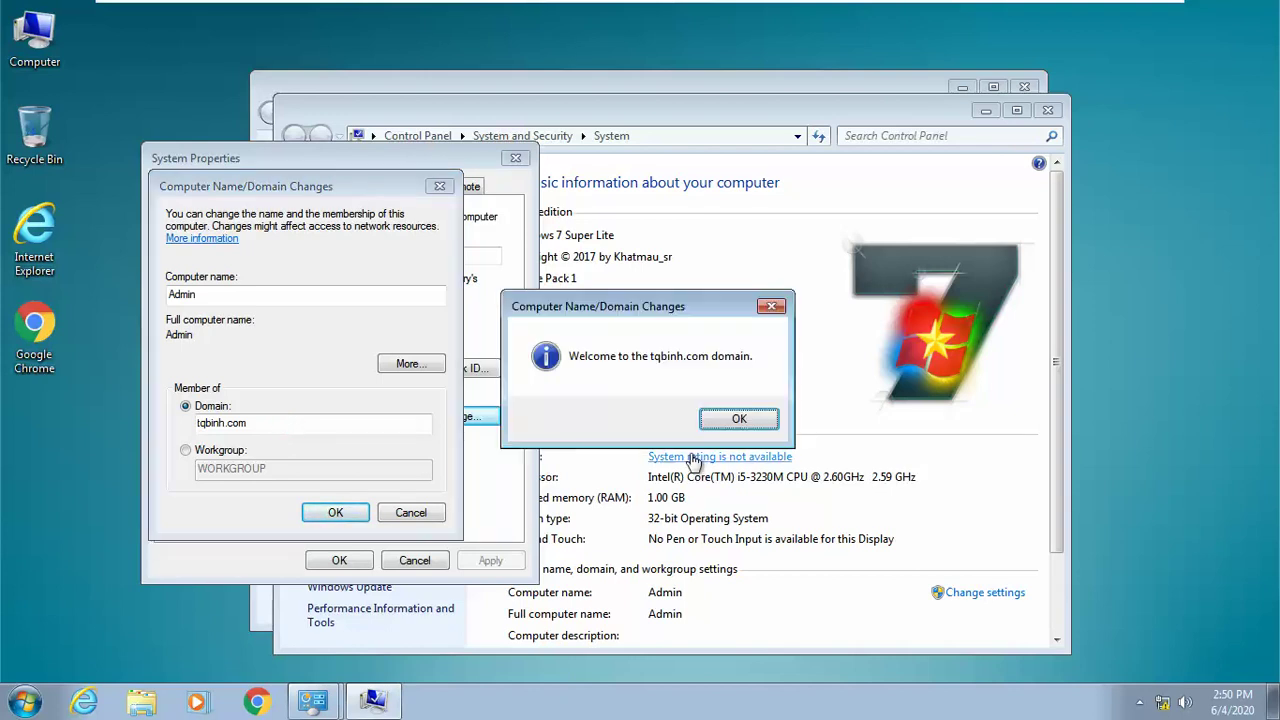
Step: Acknowledge the domain welcome and restart notices, then restart Windows 7 now
{"action": "left_click", "coordinate": [705, 426]}
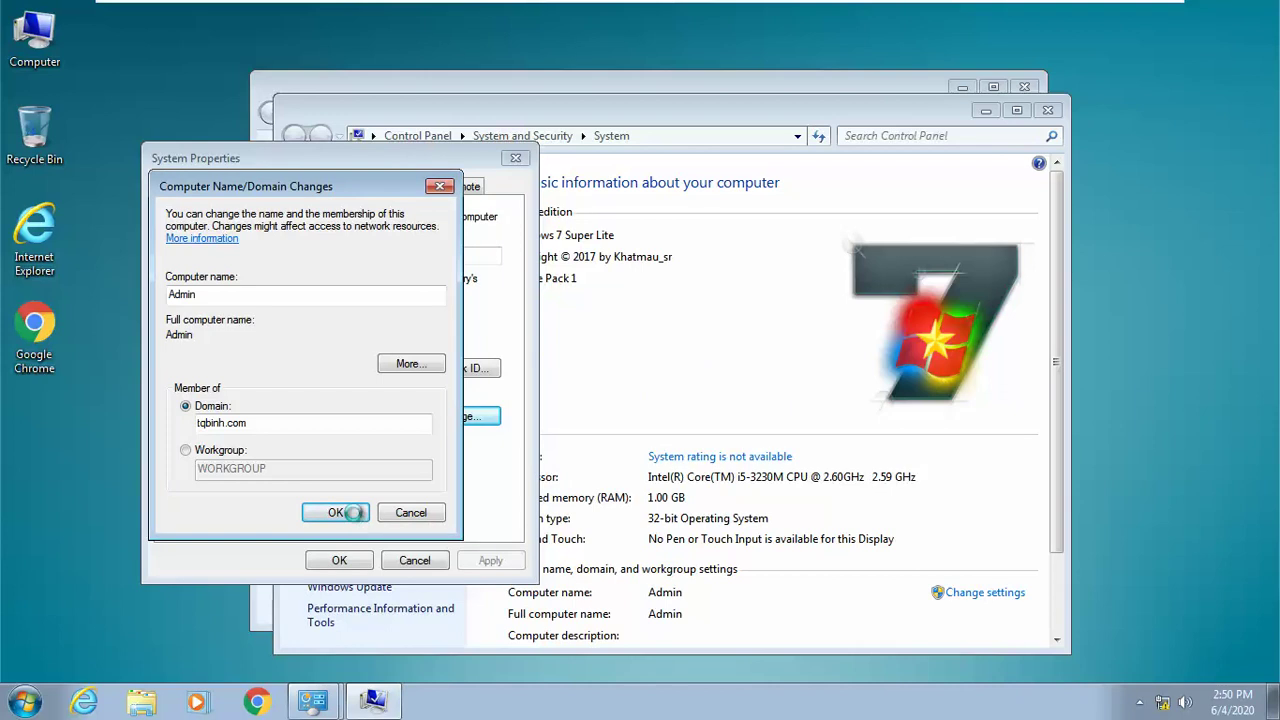
{"action": "left_click", "coordinate": [755, 375]}
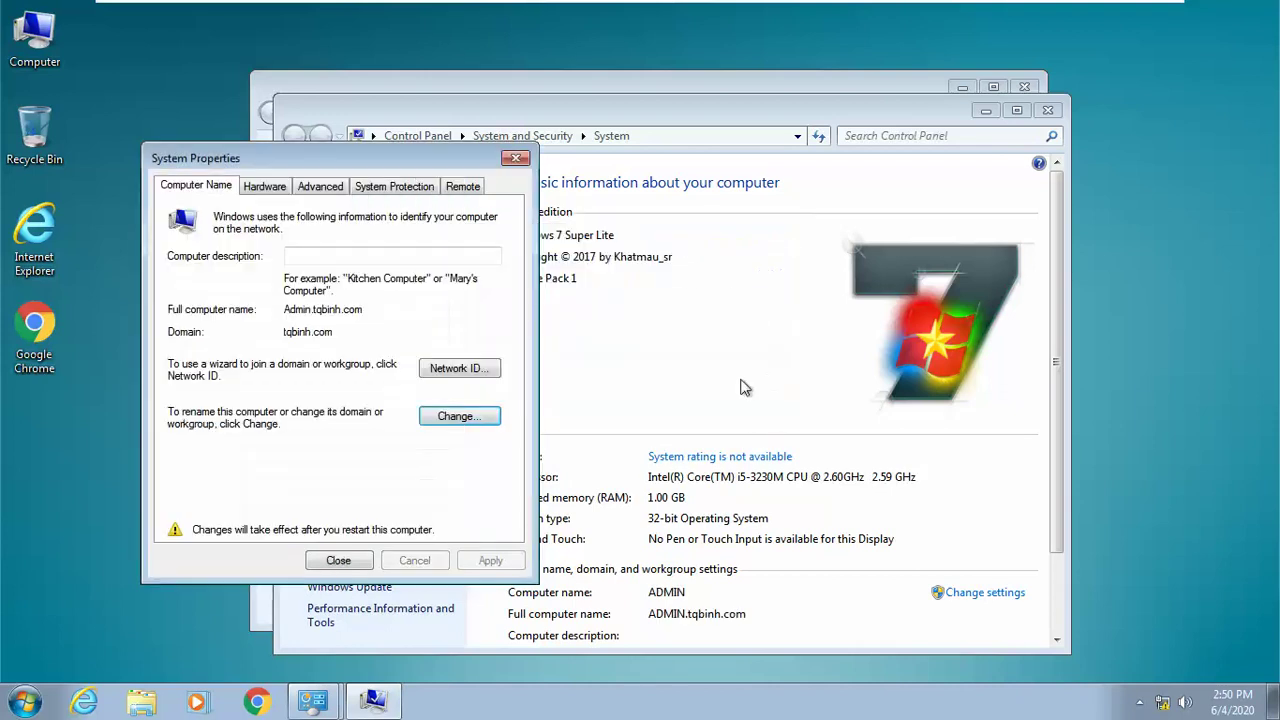
{"action": "left_click", "coordinate": [337, 560]}
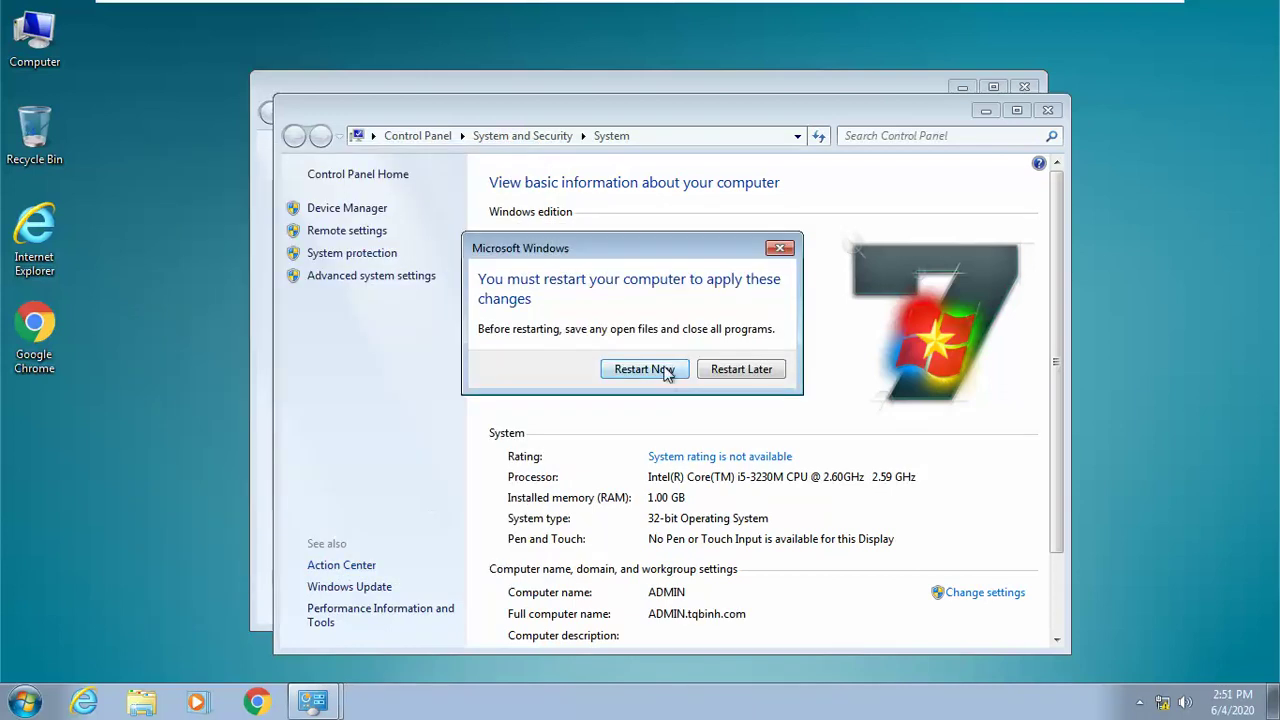
{"action": "left_click", "coordinate": [662, 370]}
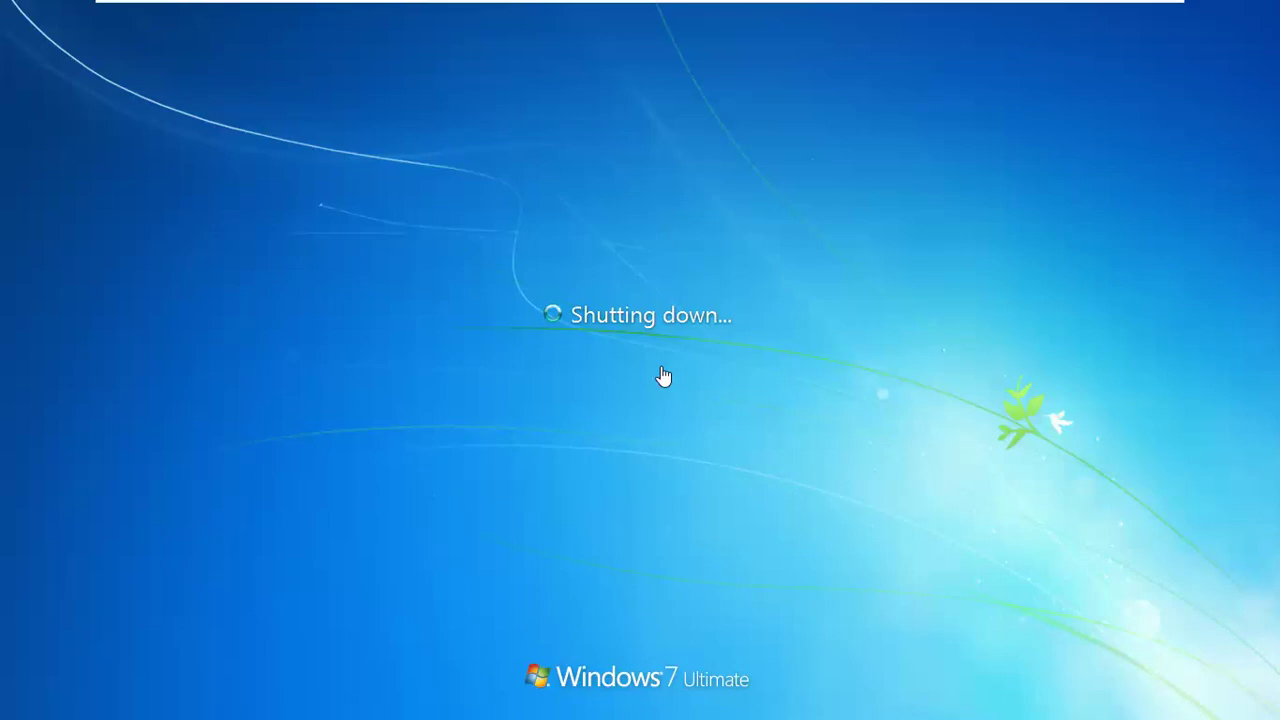
{"action": "mouse_move", "coordinate": [1020, 8]}
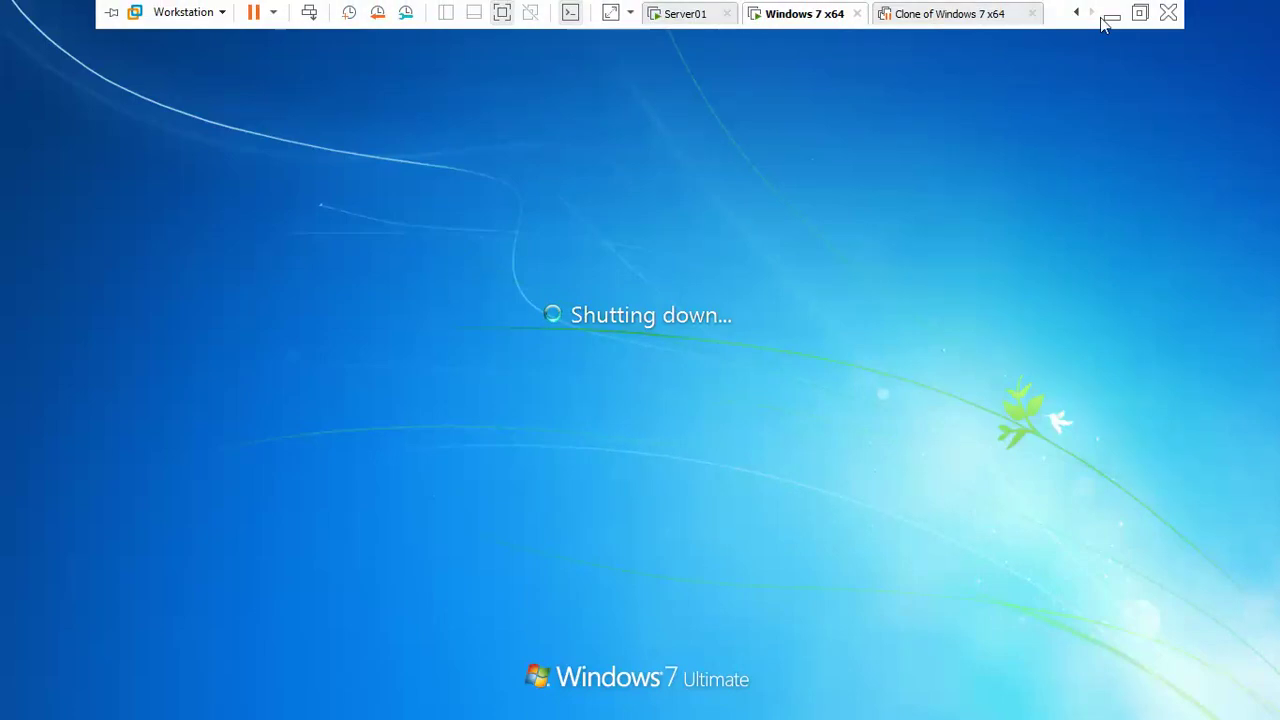
Step: On Server01, launch Group Policy Management from Start > Administrative Tools
{"action": "left_click", "coordinate": [680, 16]}
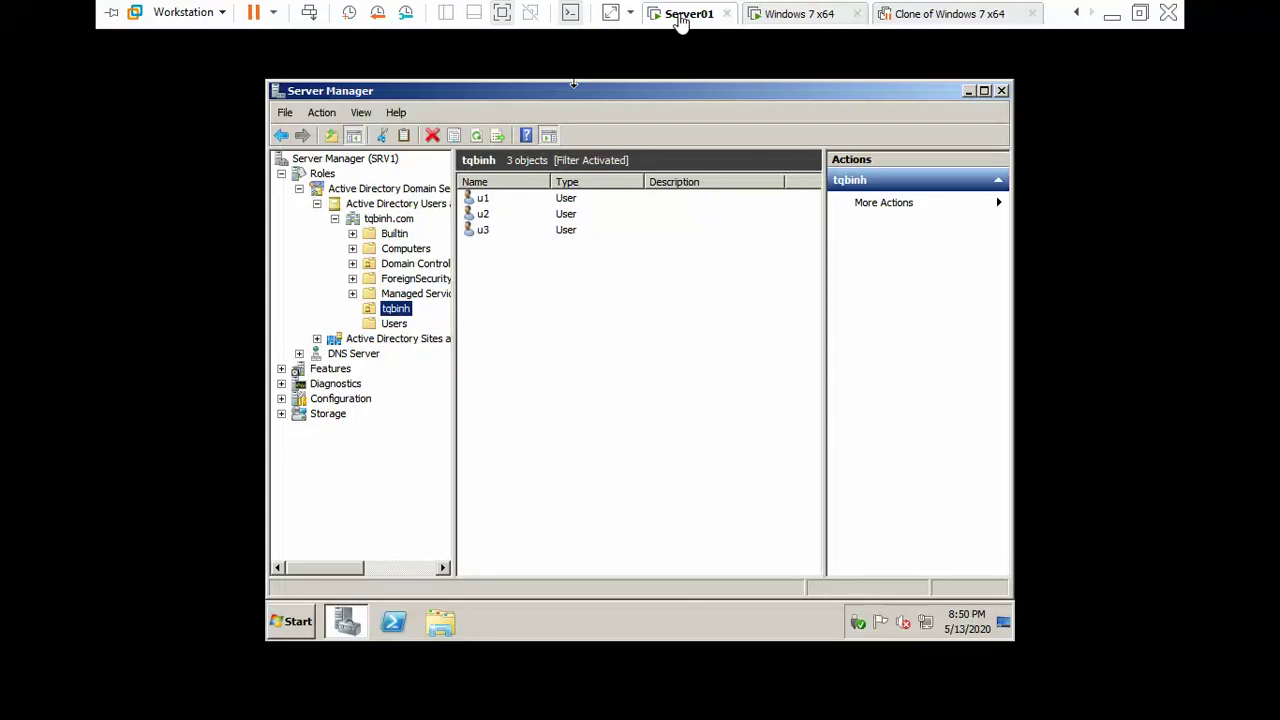
{"action": "left_click", "coordinate": [660, 420]}
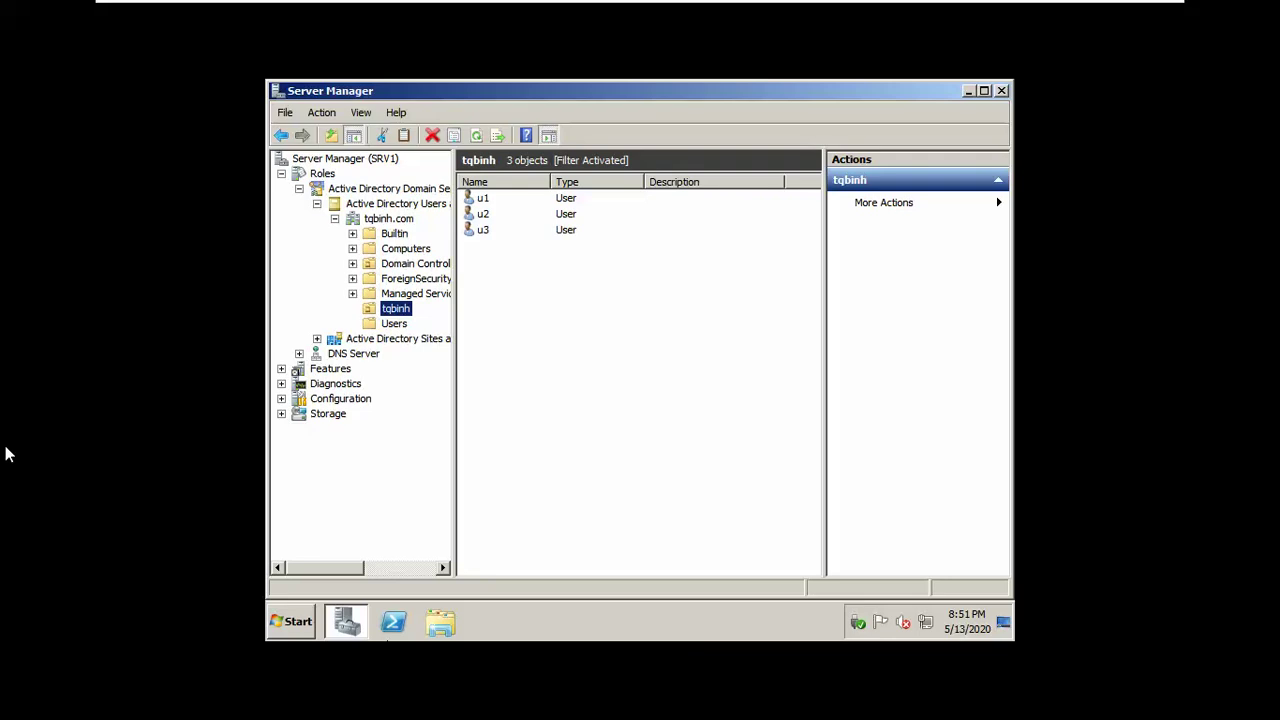
{"action": "left_click", "coordinate": [297, 628]}
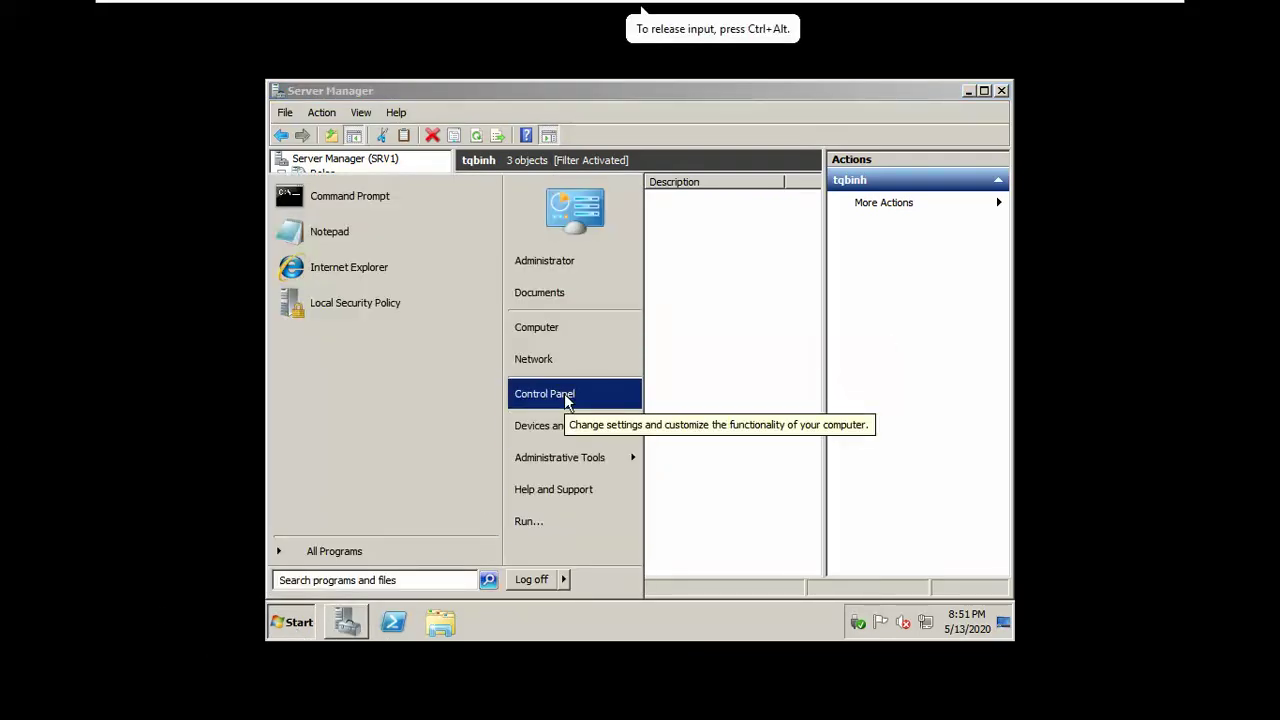
{"action": "mouse_move", "coordinate": [562, 465]}
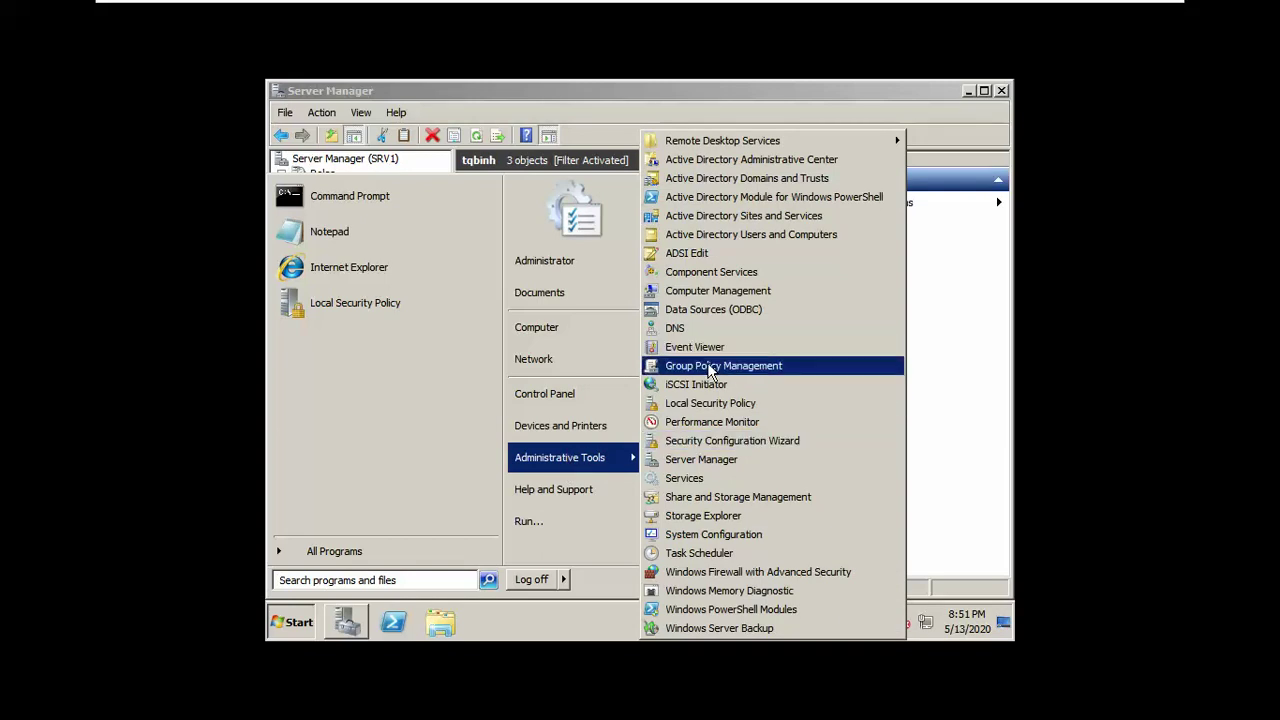
{"action": "left_click", "coordinate": [677, 367]}
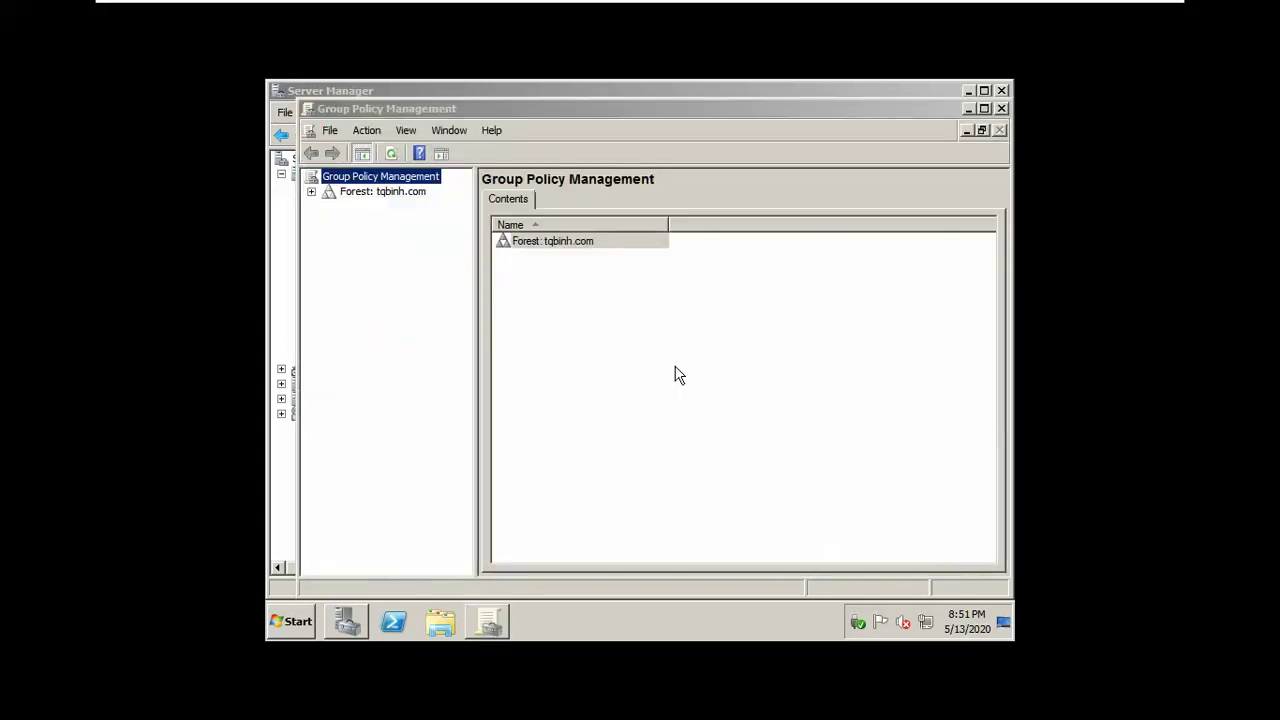
Step: Leave the whiteboard photo and return to the Server01 VM's Group Policy Management console
{"action": "key", "text": "alt+Tab"}
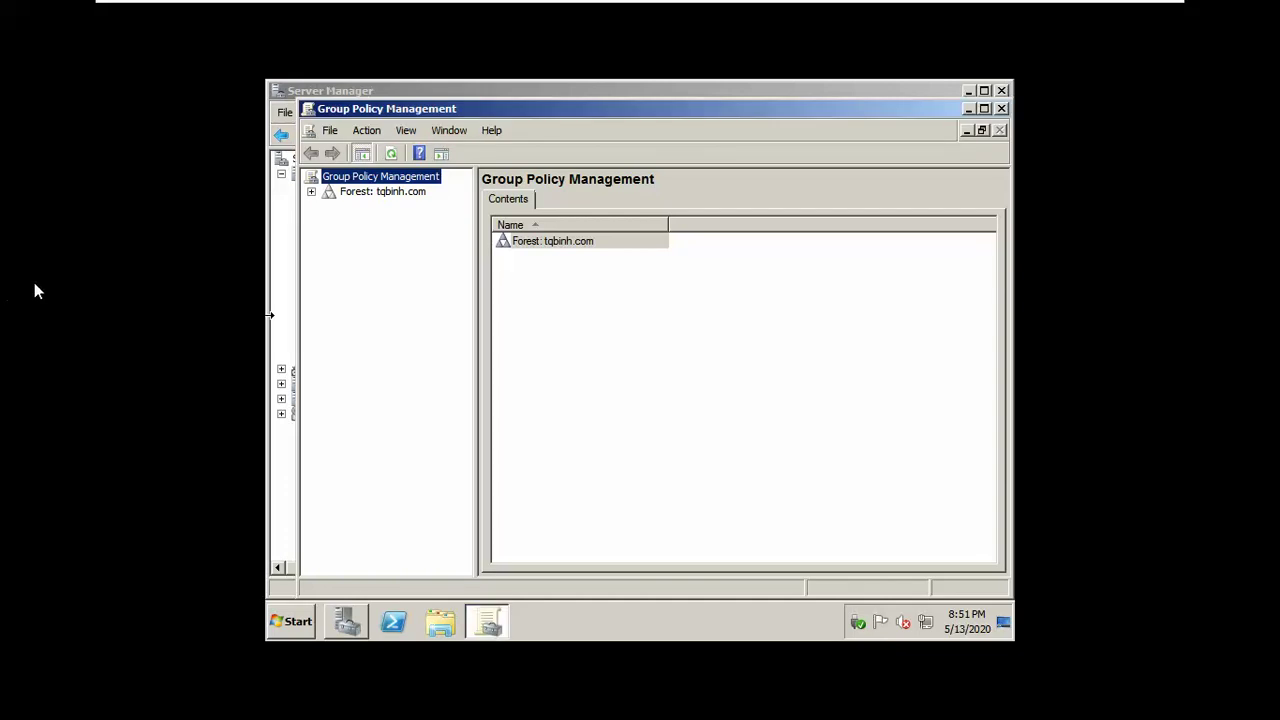
{"action": "key", "text": "alt+Tab"}
{"action": "key", "text": "alt+Tab"}
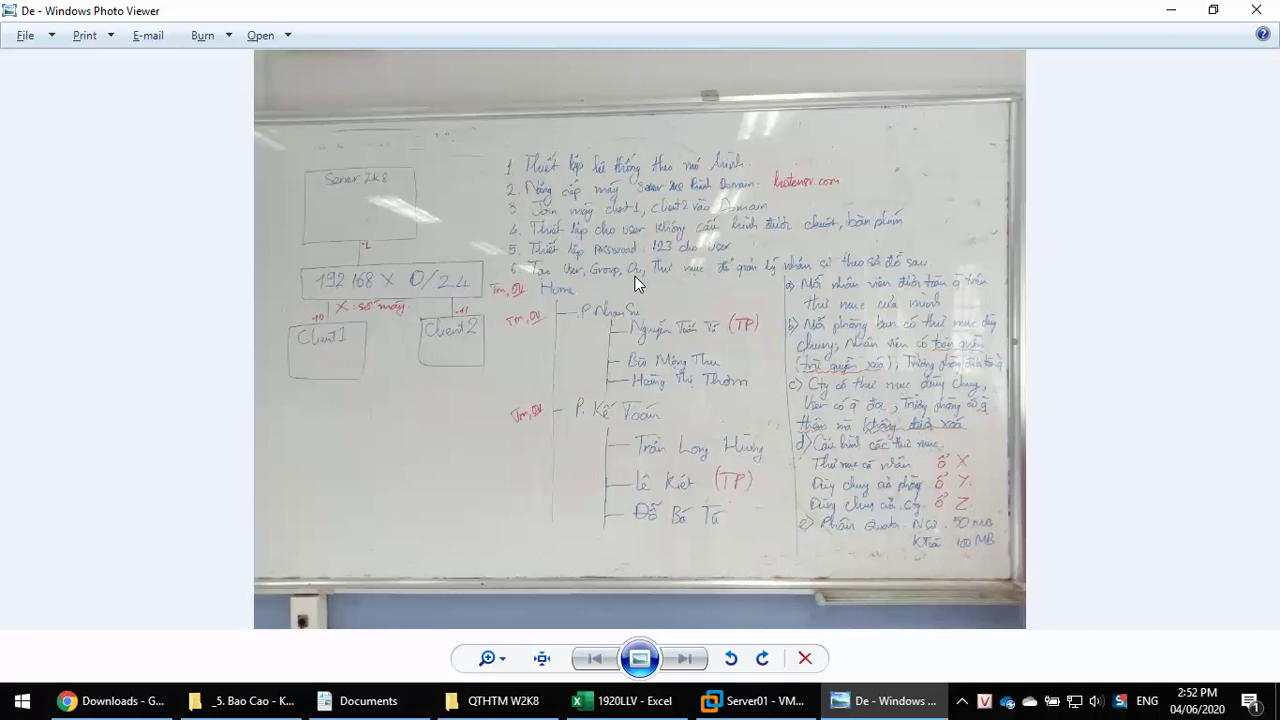
{"action": "key", "text": "alt+Tab"}
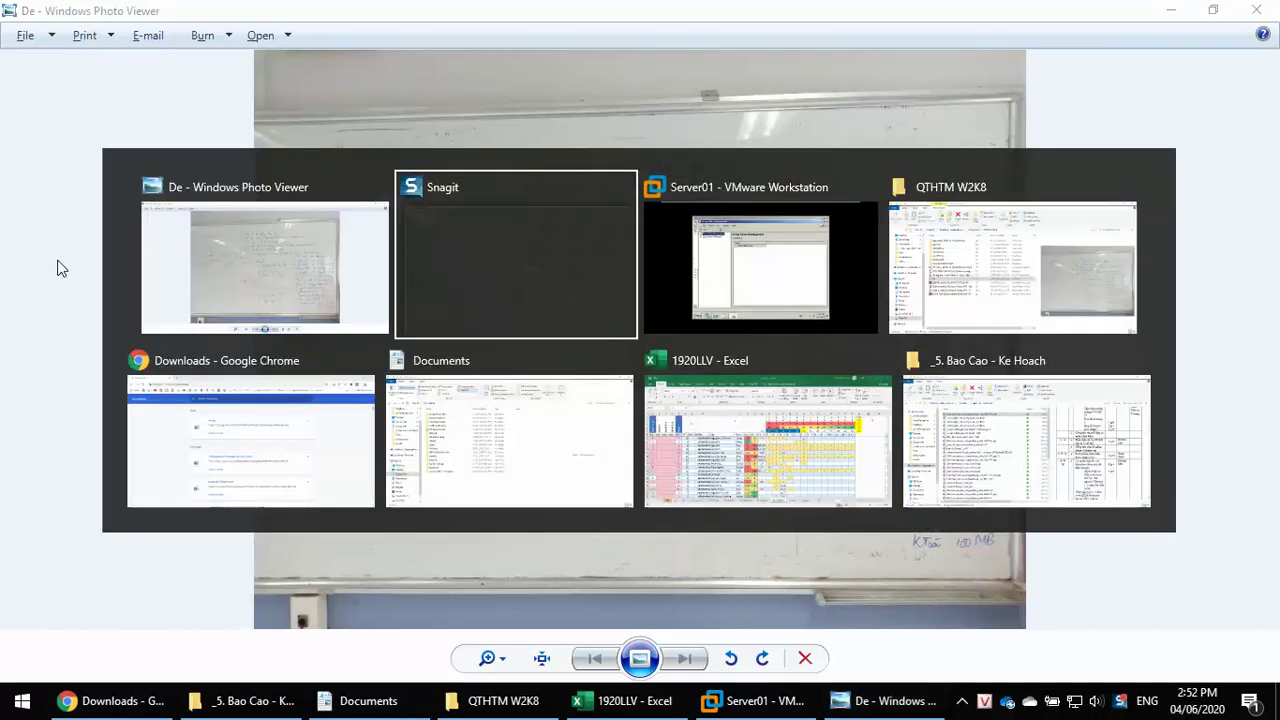
{"action": "key", "text": "alt+Tab"}
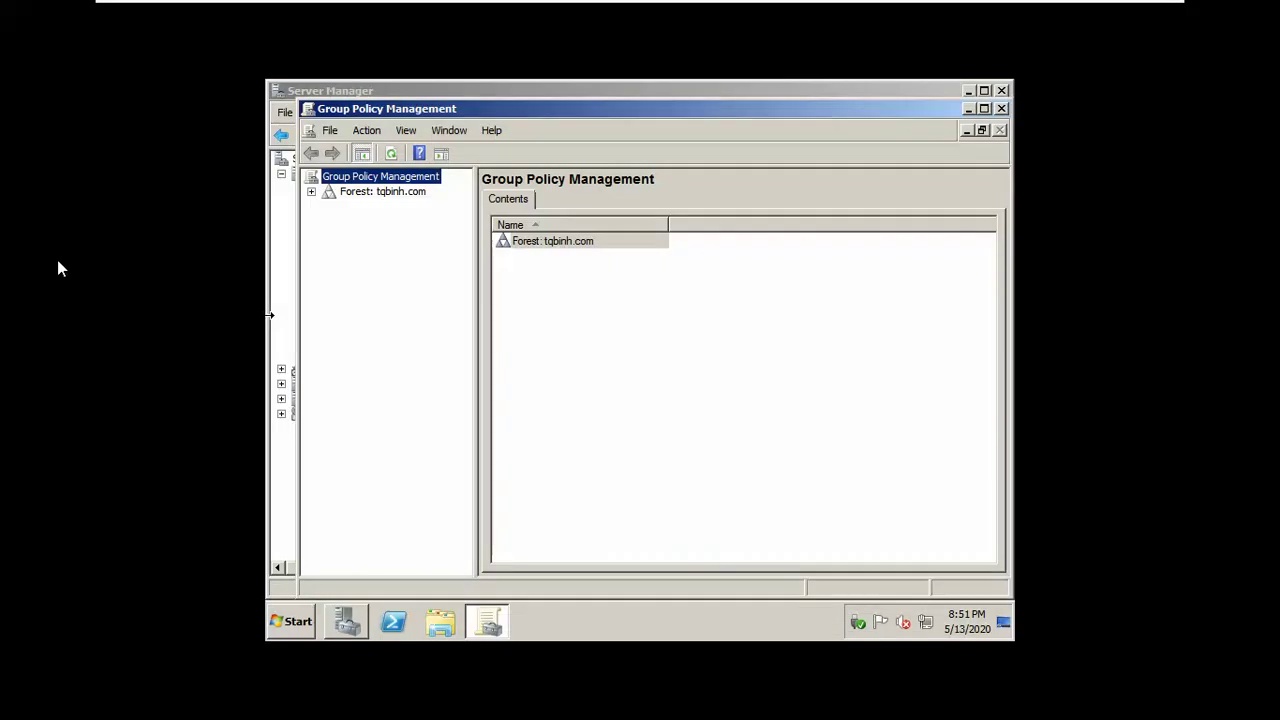
Step: Under tqbinh.com, create a GPO named AnMouseKeyBoard linked to the tqbinh OU
{"action": "left_click", "coordinate": [311, 191]}
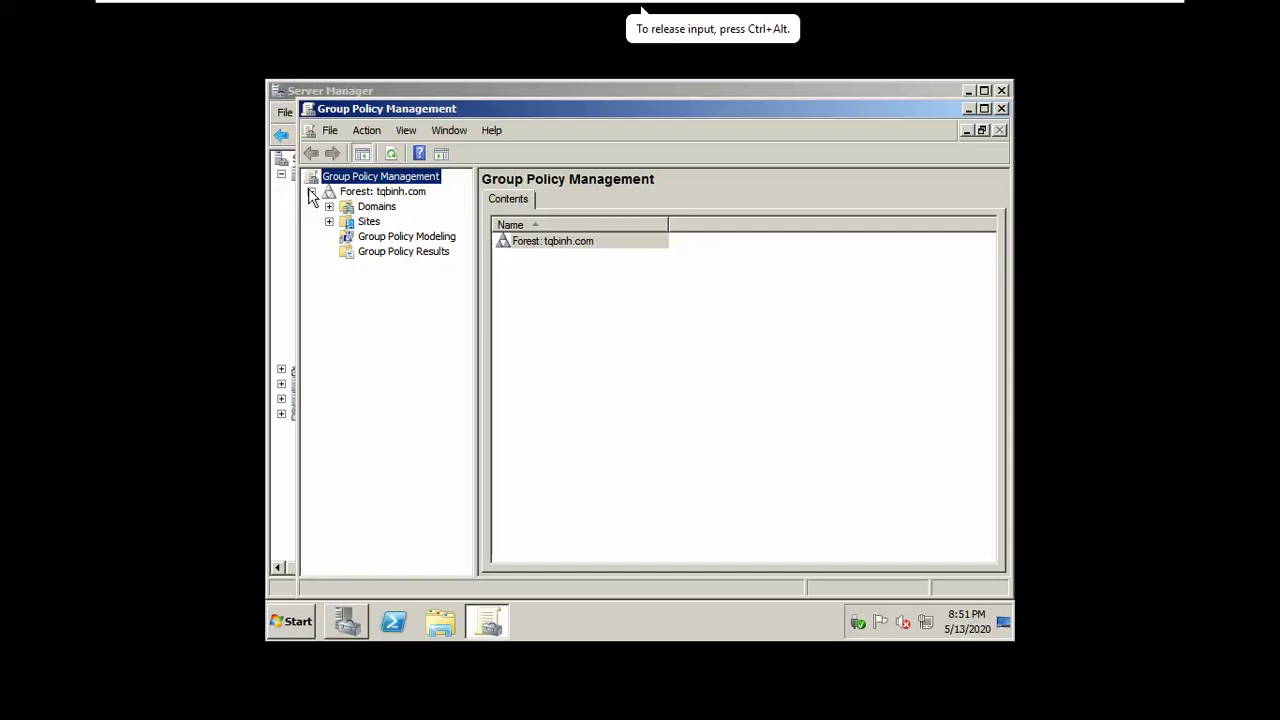
{"action": "left_click", "coordinate": [345, 208]}
{"action": "left_click", "coordinate": [329, 206]}
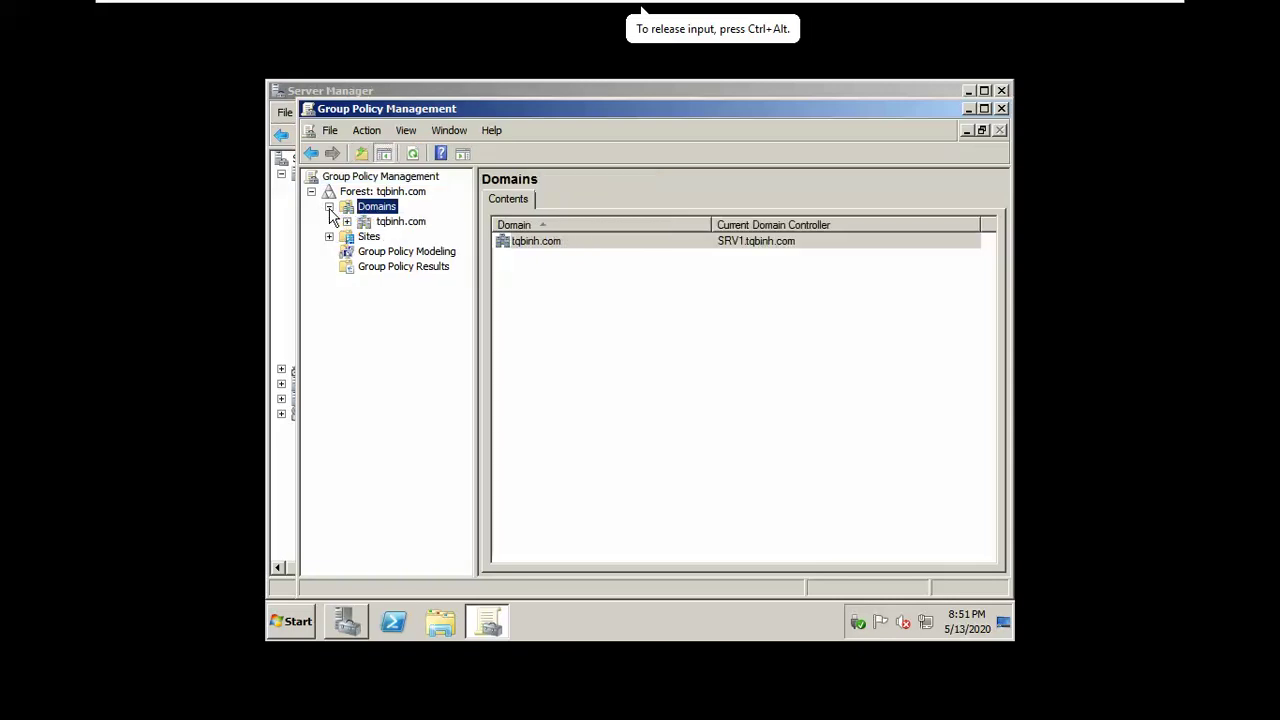
{"action": "double_click", "coordinate": [364, 223]}
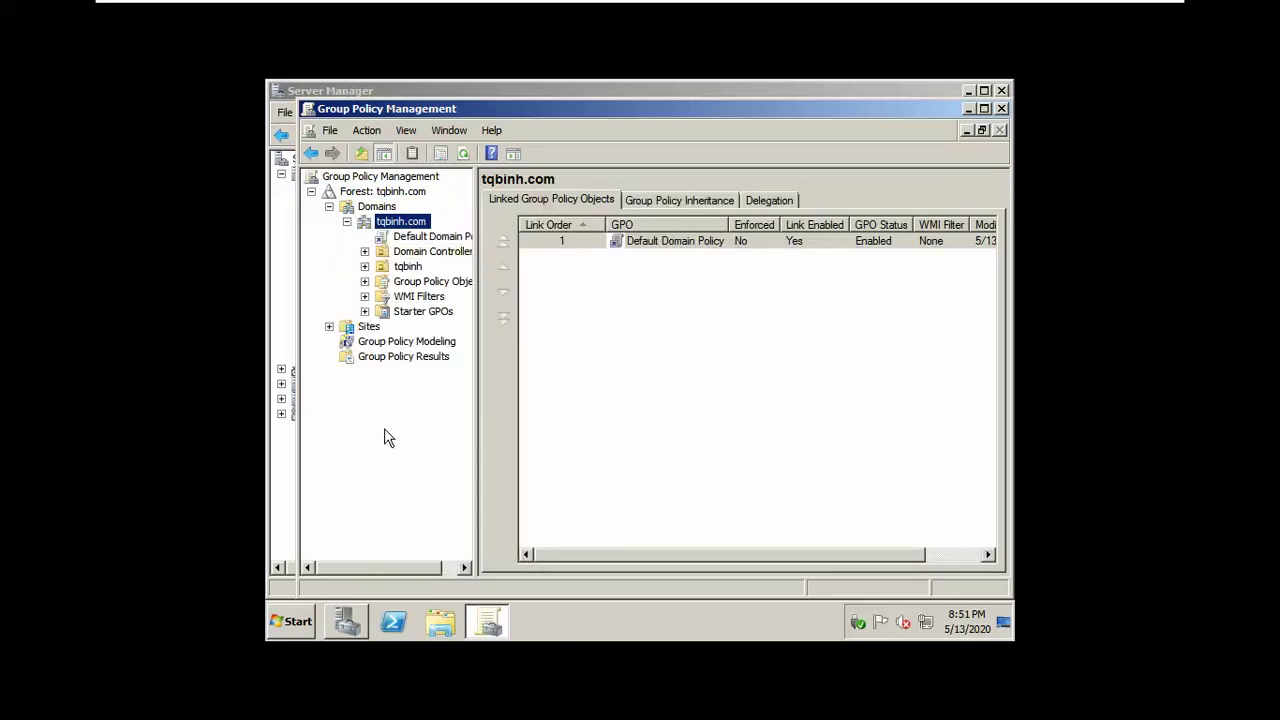
{"action": "left_click", "coordinate": [398, 269]}
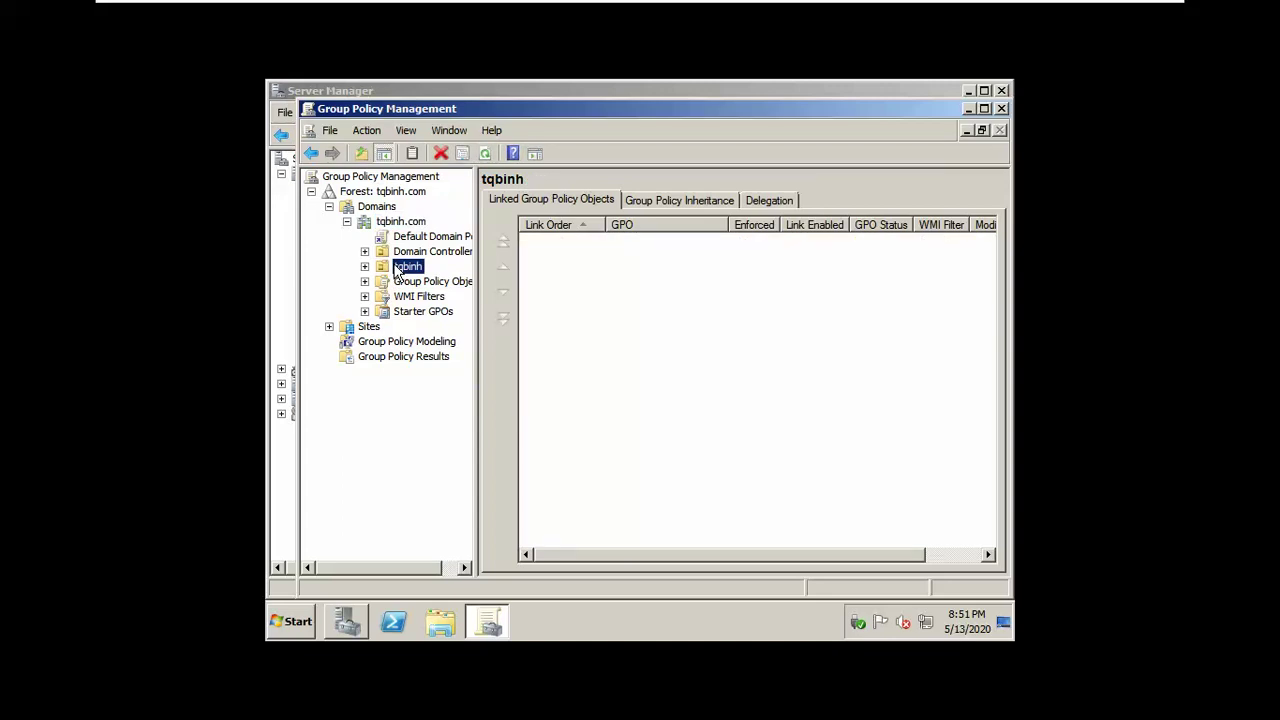
{"action": "right_click", "coordinate": [398, 272]}
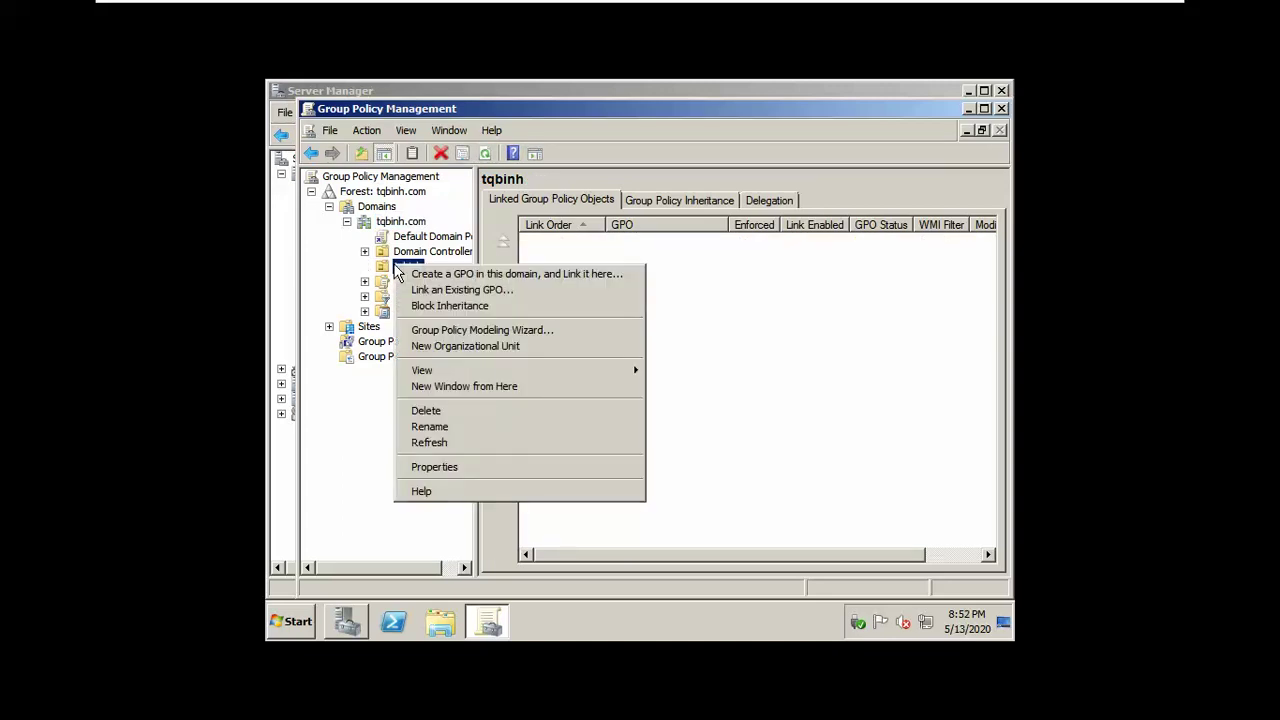
{"action": "left_click", "coordinate": [413, 274]}
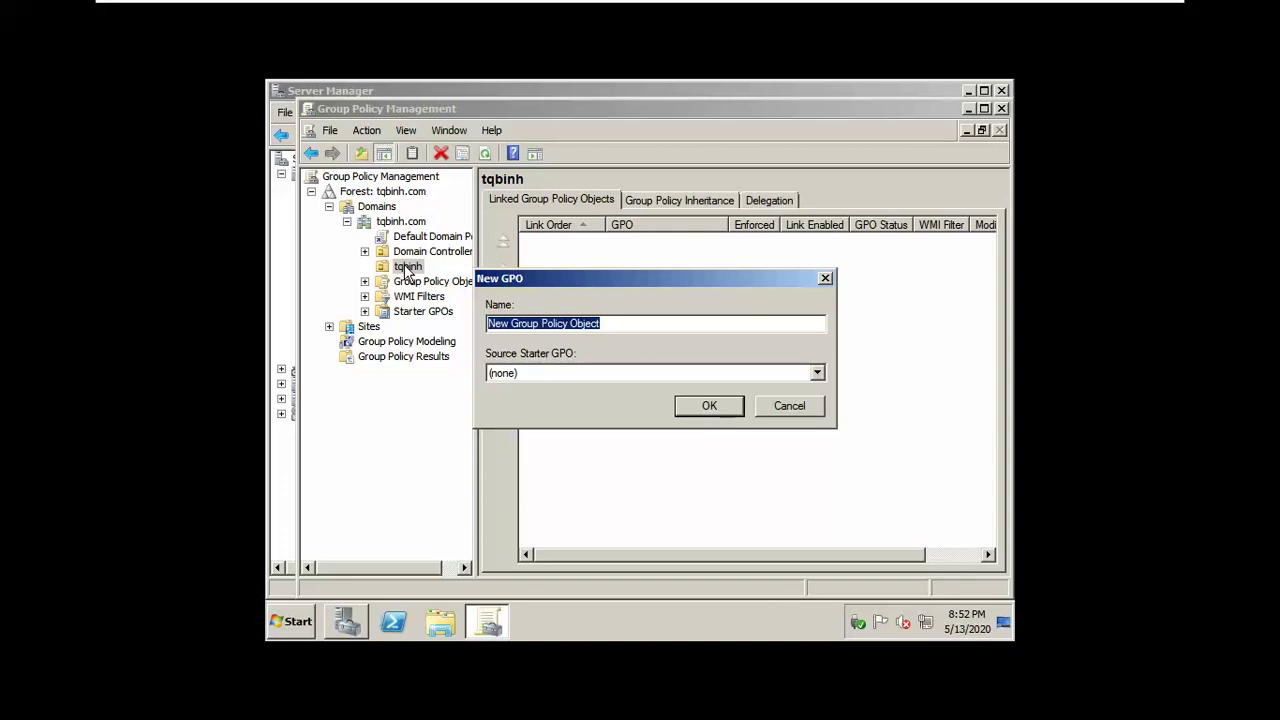
{"action": "type", "text": "A"}
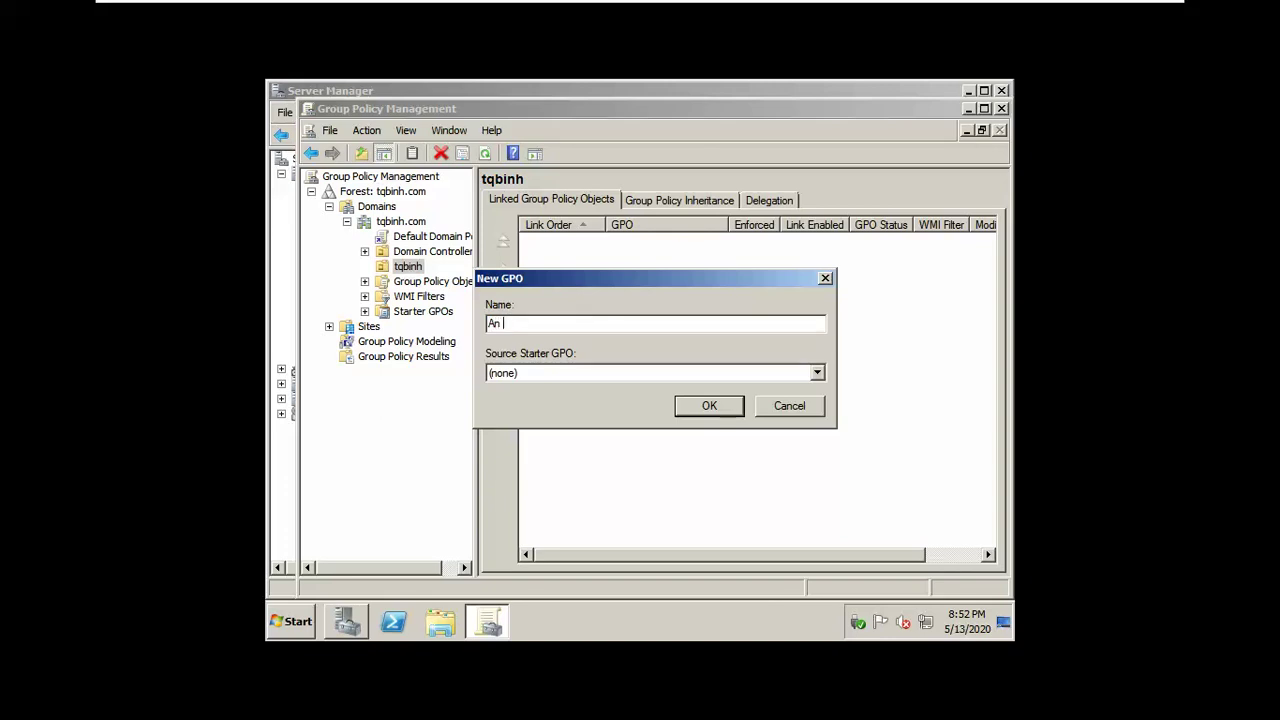
{"action": "type", "text": "nMouseKeyBoard"}
{"action": "left_click", "coordinate": [700, 408]}
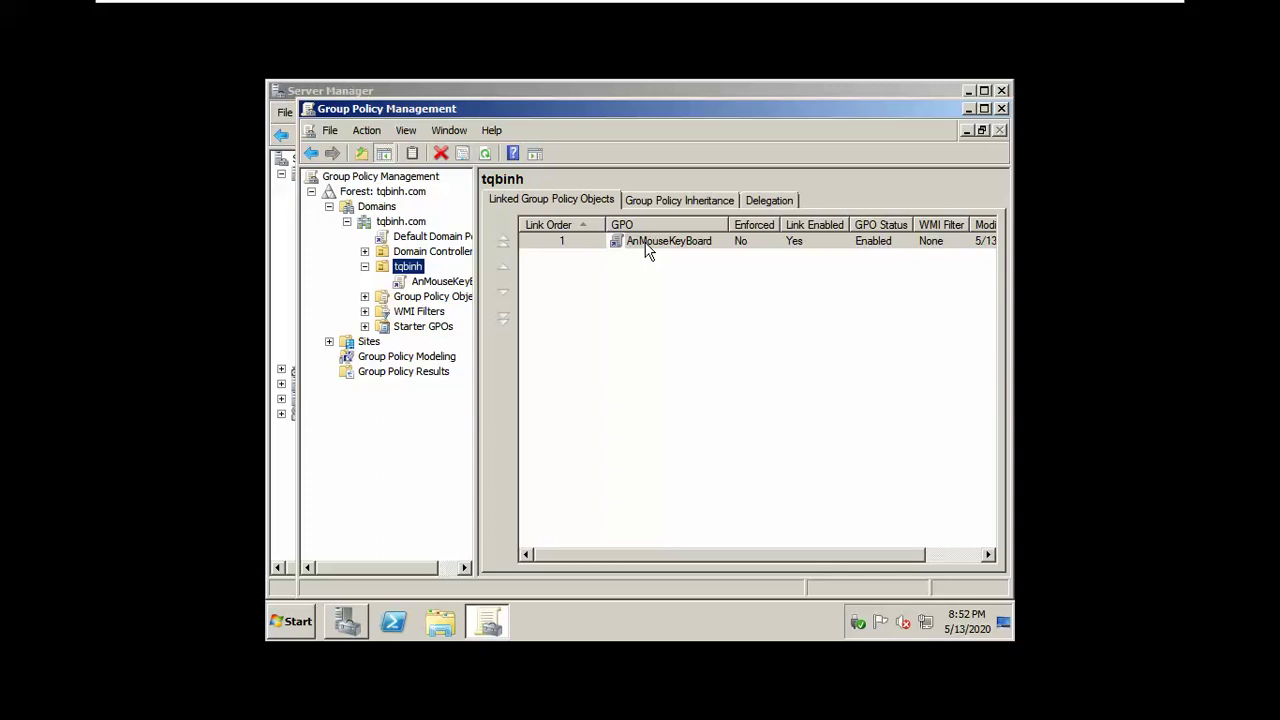
Step: Open AnMouseKeyBoard for editing and browse Computer Configuration's Administrative Templates > Control Panel
{"action": "right_click", "coordinate": [645, 250]}
{"action": "left_click", "coordinate": [658, 256]}
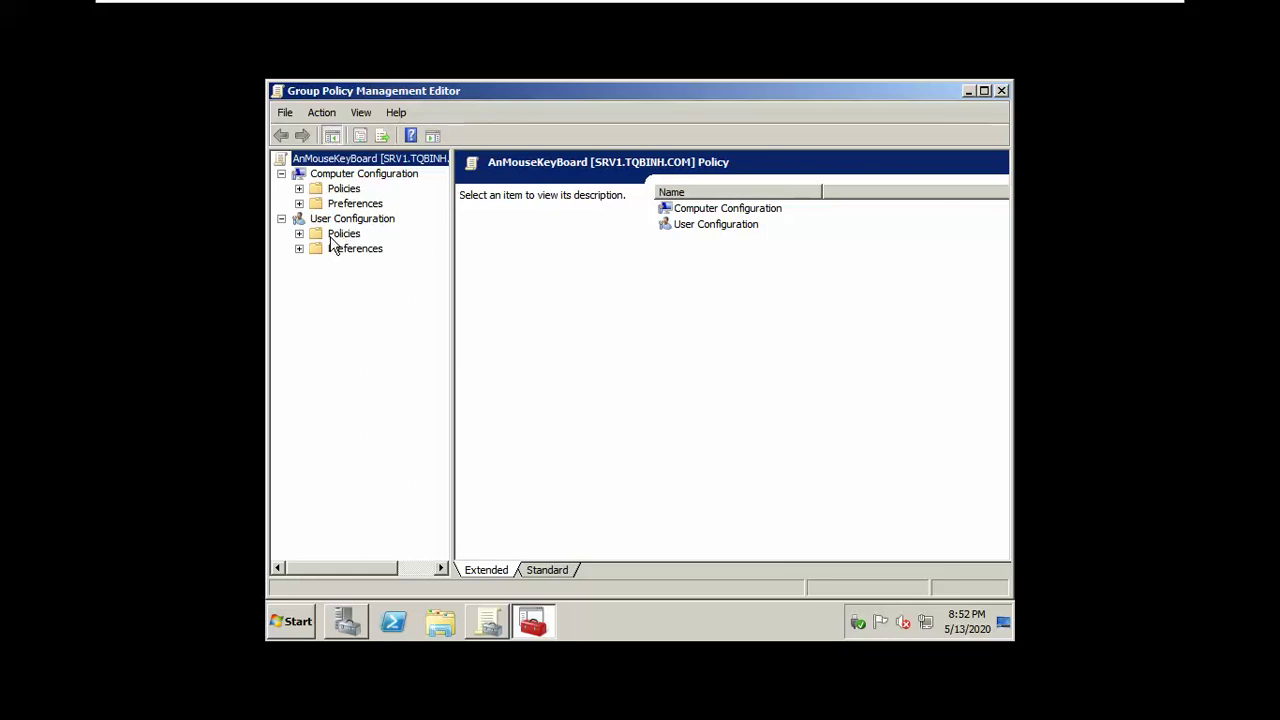
{"action": "left_click", "coordinate": [346, 192]}
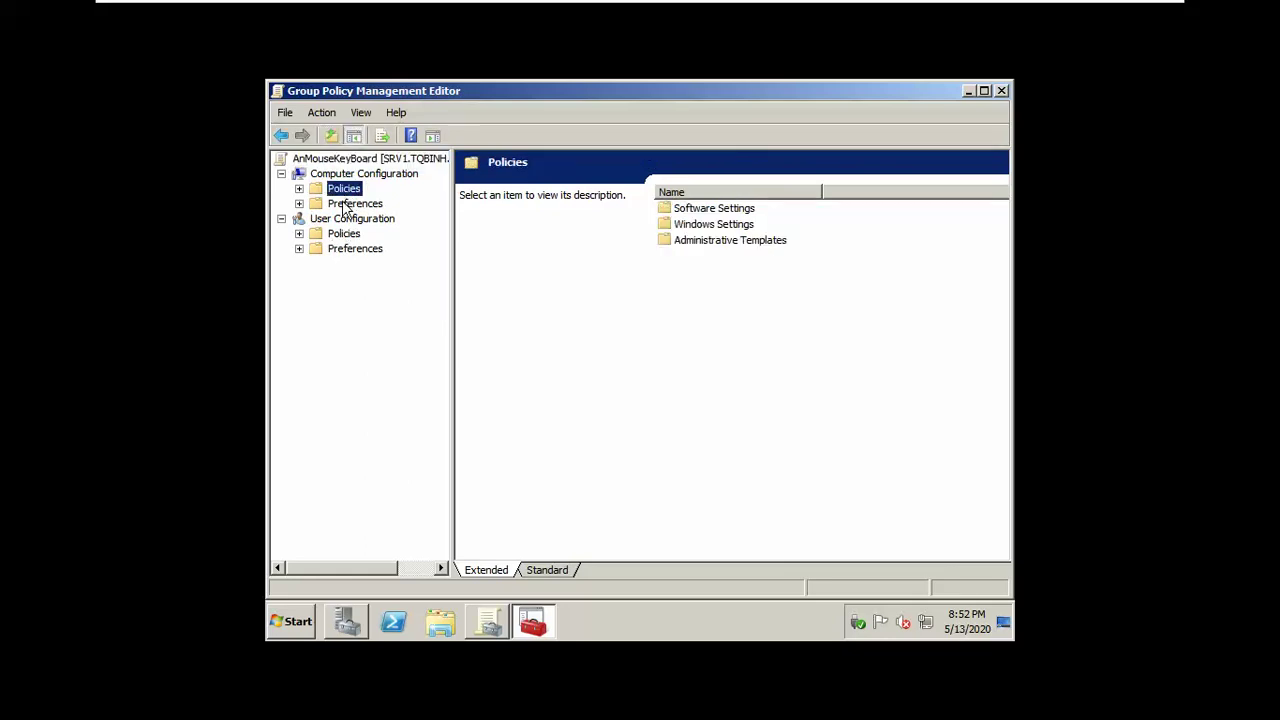
{"action": "left_click", "coordinate": [344, 206]}
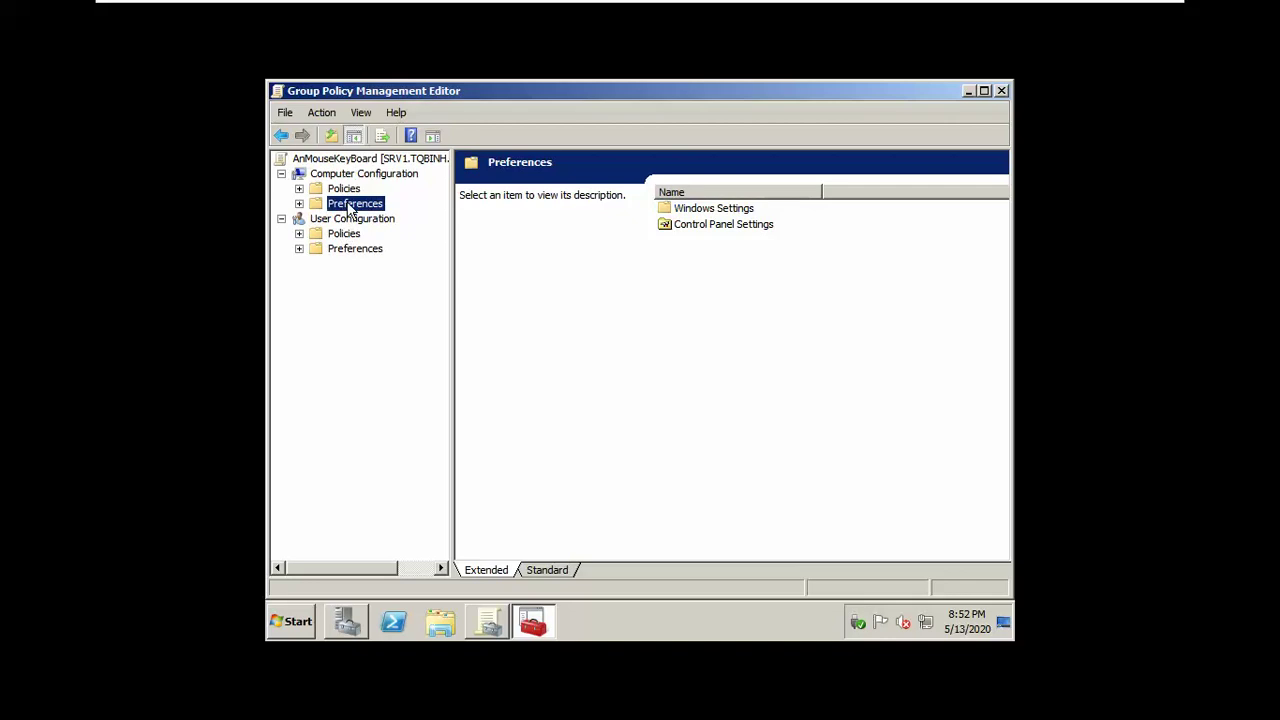
{"action": "double_click", "coordinate": [352, 204]}
{"action": "double_click", "coordinate": [348, 190]}
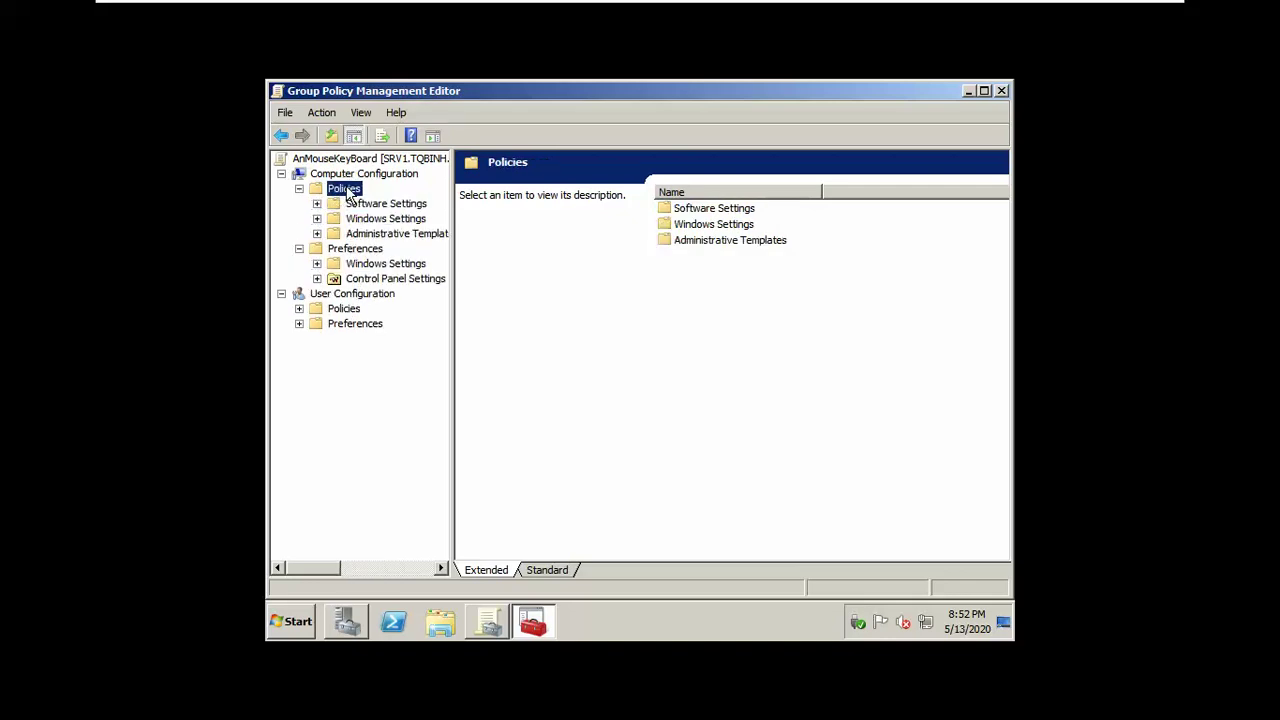
{"action": "double_click", "coordinate": [362, 234]}
{"action": "left_click", "coordinate": [372, 249]}
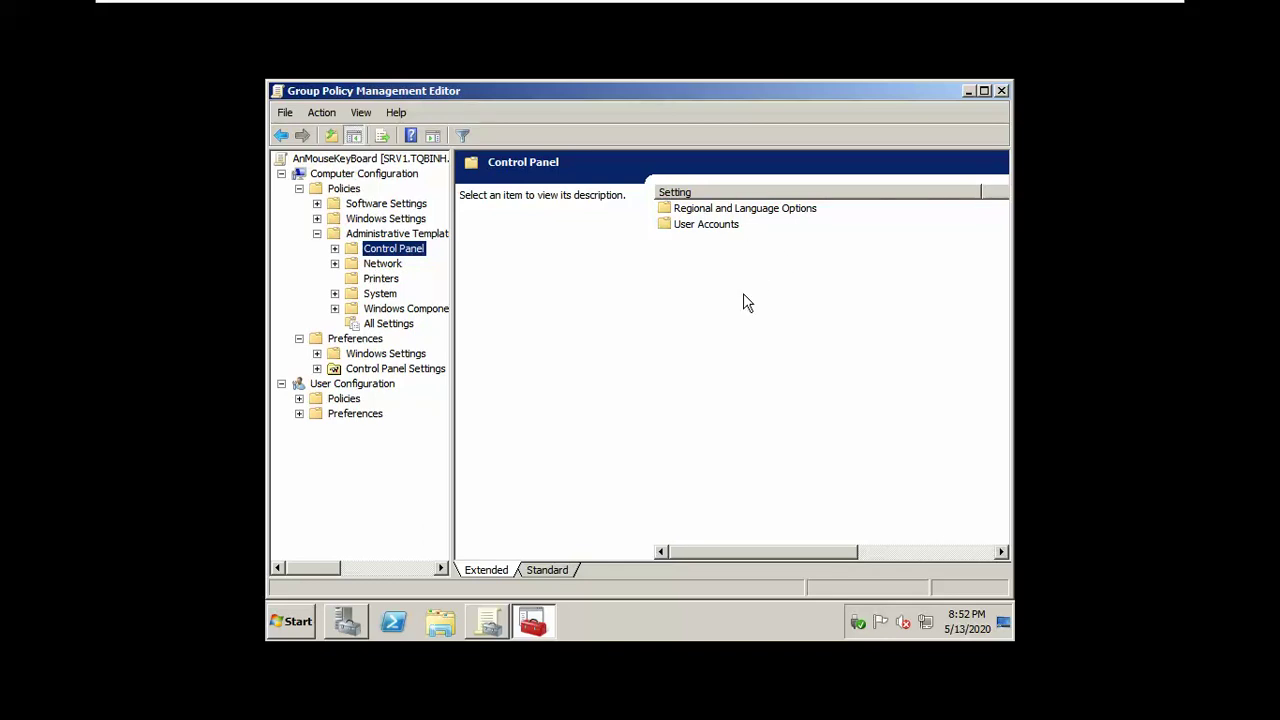
Step: Show User Configuration > Policies > Administrative Templates > Control Panel, then minimize the editor
{"action": "double_click", "coordinate": [342, 414]}
{"action": "double_click", "coordinate": [346, 399]}
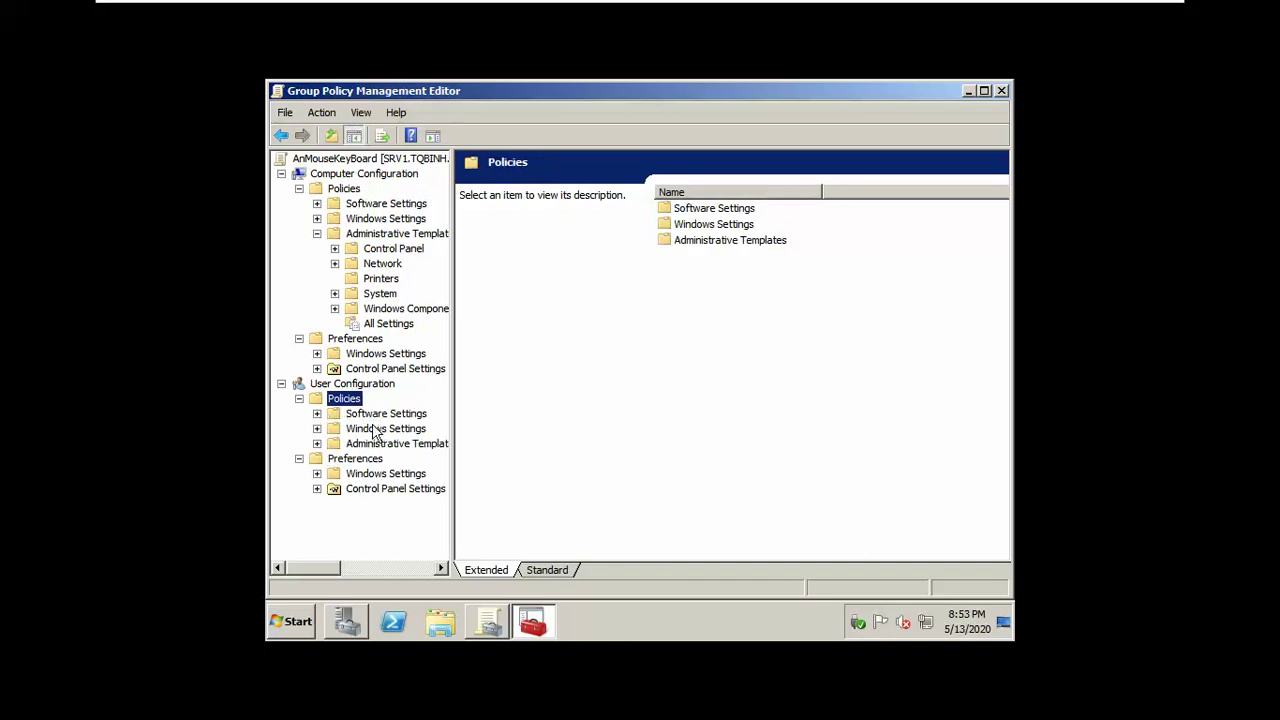
{"action": "double_click", "coordinate": [382, 444]}
{"action": "left_click", "coordinate": [384, 447]}
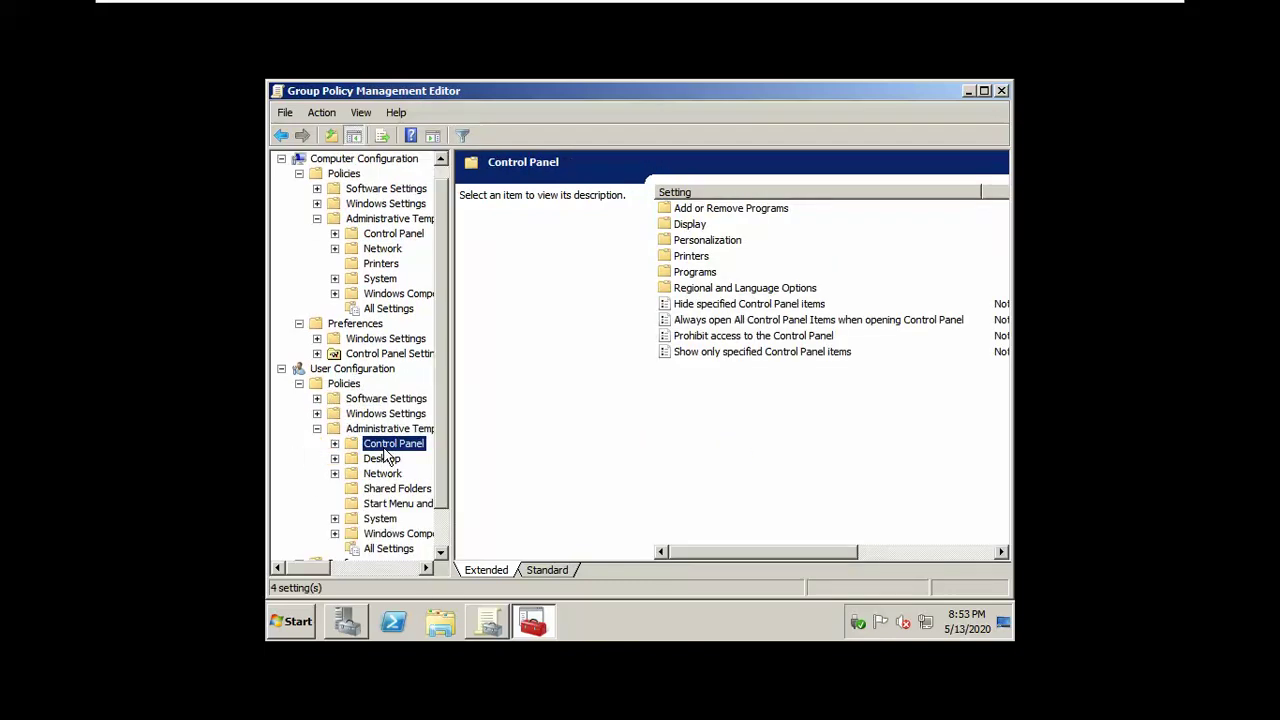
{"action": "left_click", "coordinate": [785, 551]}
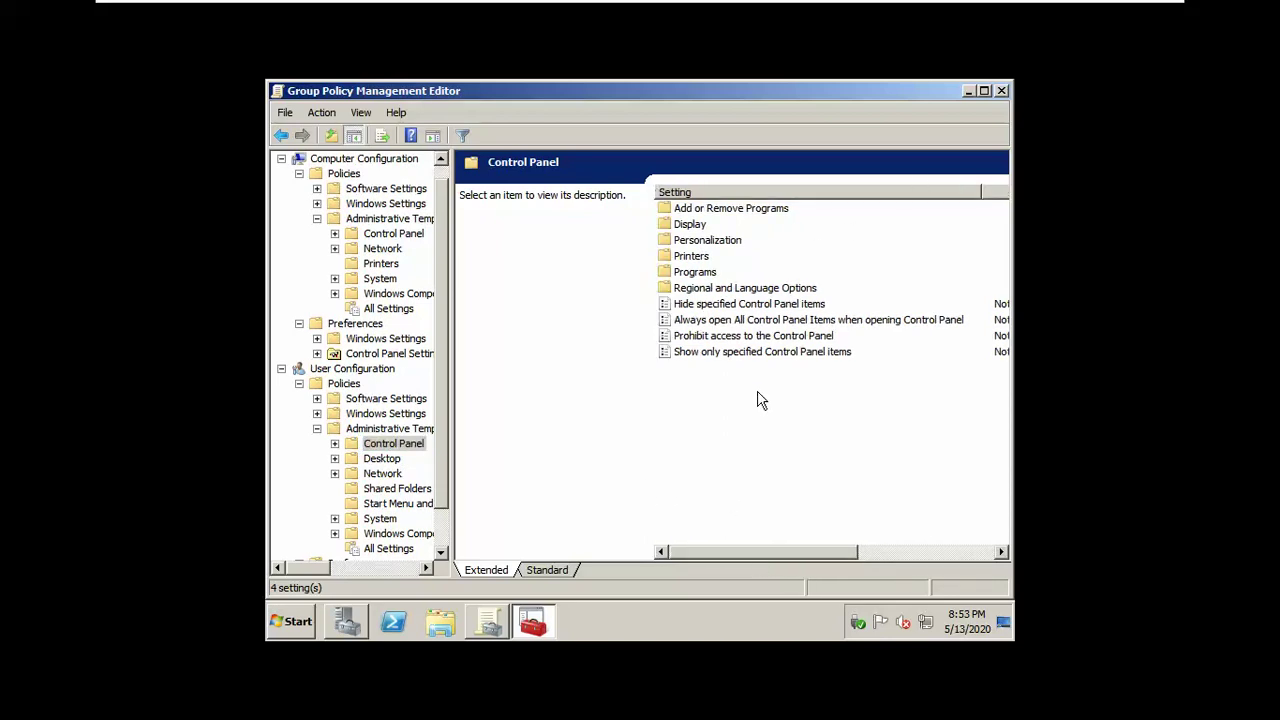
{"action": "left_click", "coordinate": [966, 93]}
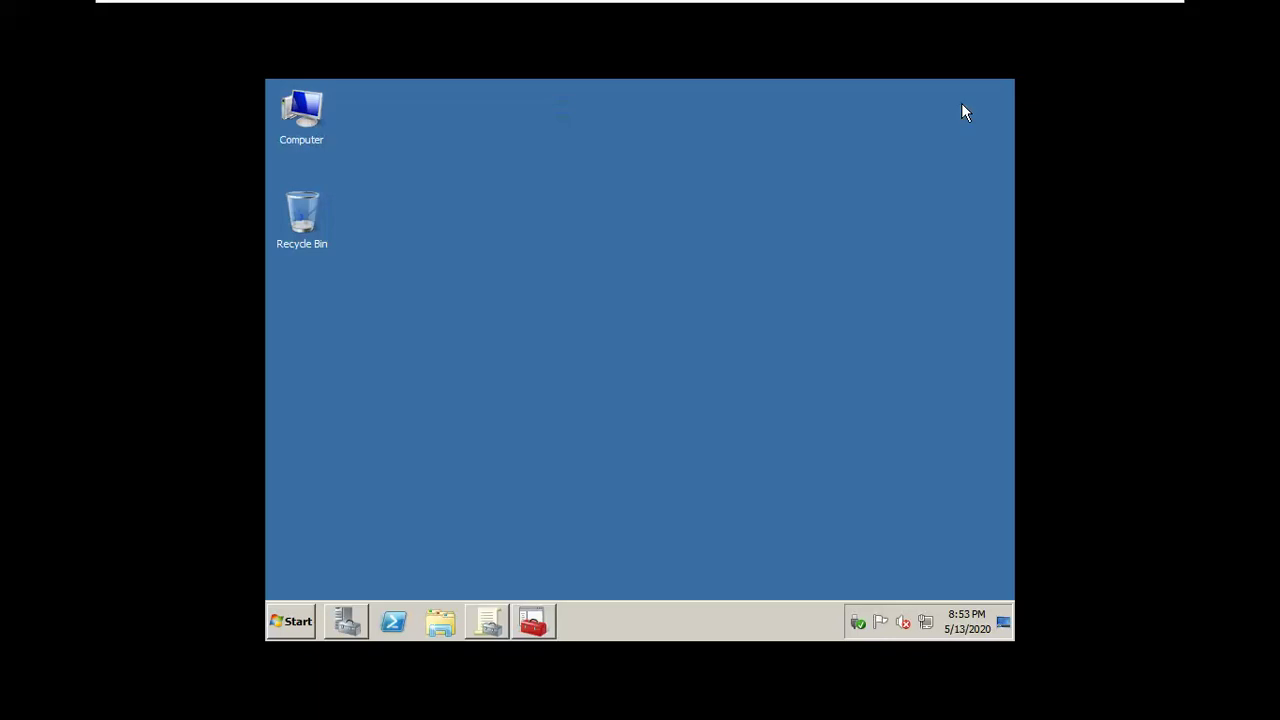
Step: Change the server's screen resolution to 1024 × 768, keep it, and restore the policy editor
{"action": "right_click", "coordinate": [835, 208]}
{"action": "left_click", "coordinate": [863, 340]}
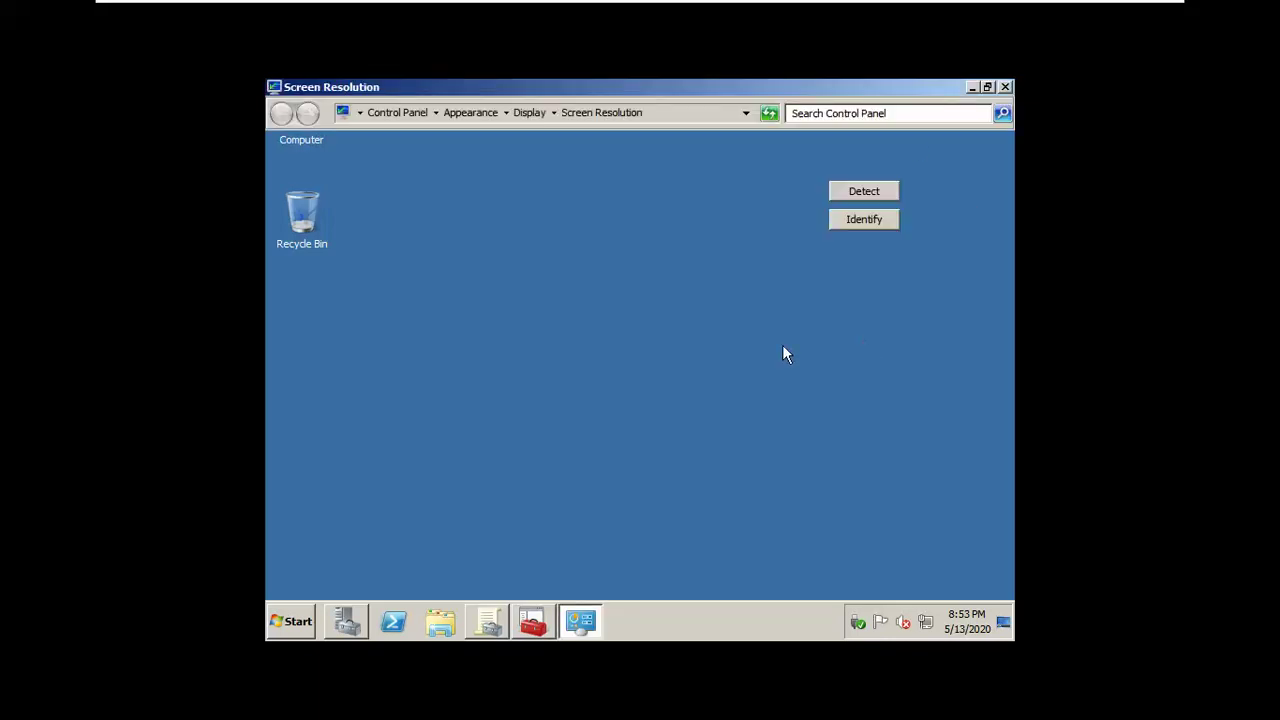
{"action": "left_click", "coordinate": [538, 333]}
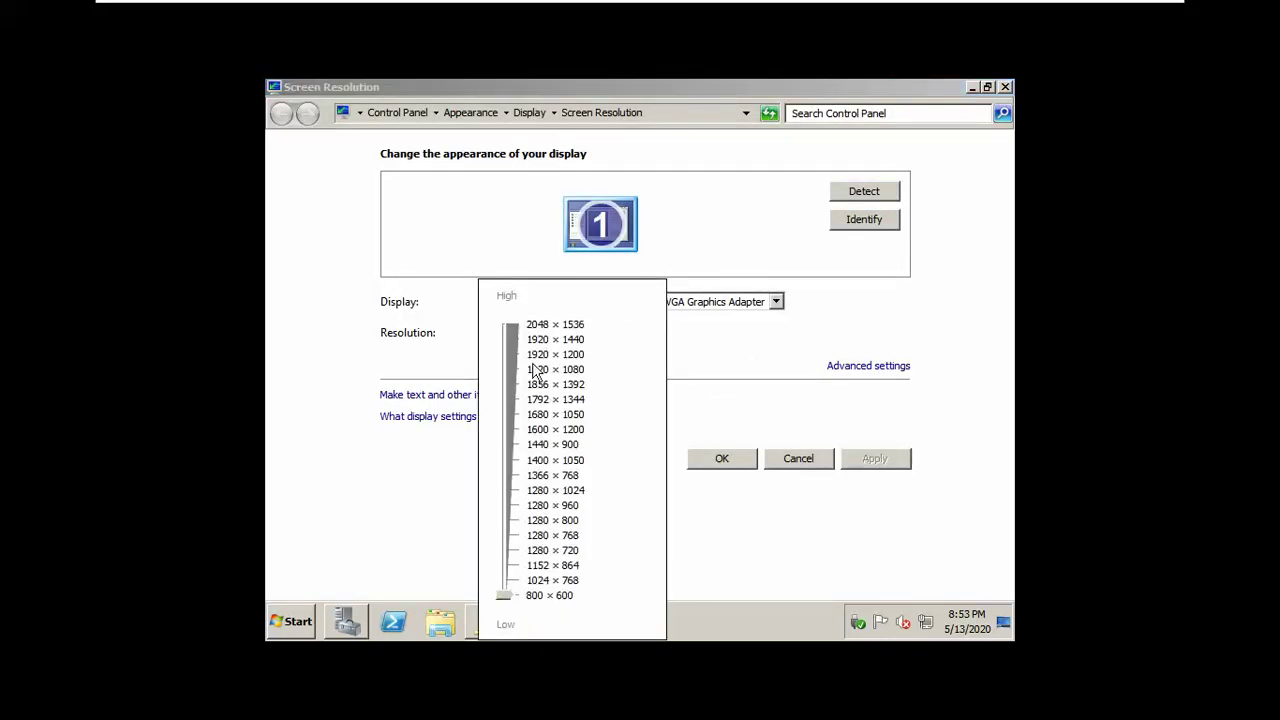
{"action": "left_click", "coordinate": [552, 580]}
{"action": "left_click", "coordinate": [709, 470]}
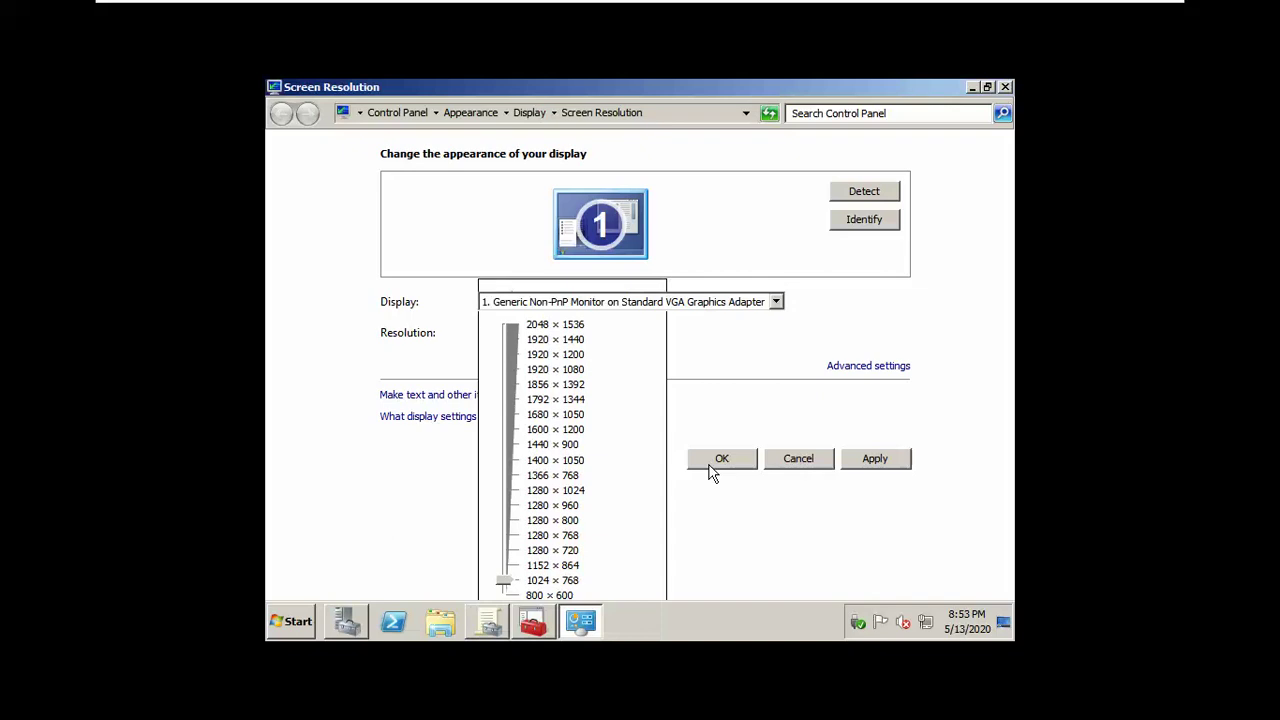
{"action": "left_click", "coordinate": [709, 466]}
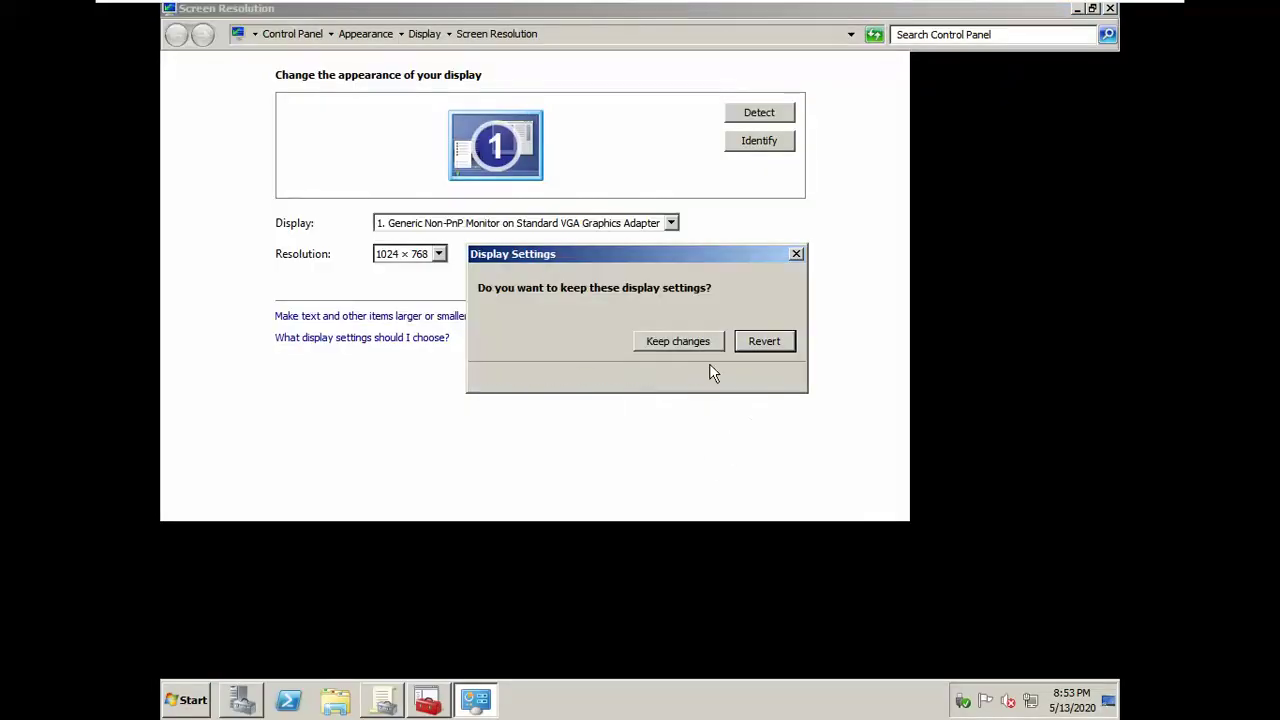
{"action": "left_click", "coordinate": [691, 342]}
{"action": "left_click", "coordinate": [427, 700]}
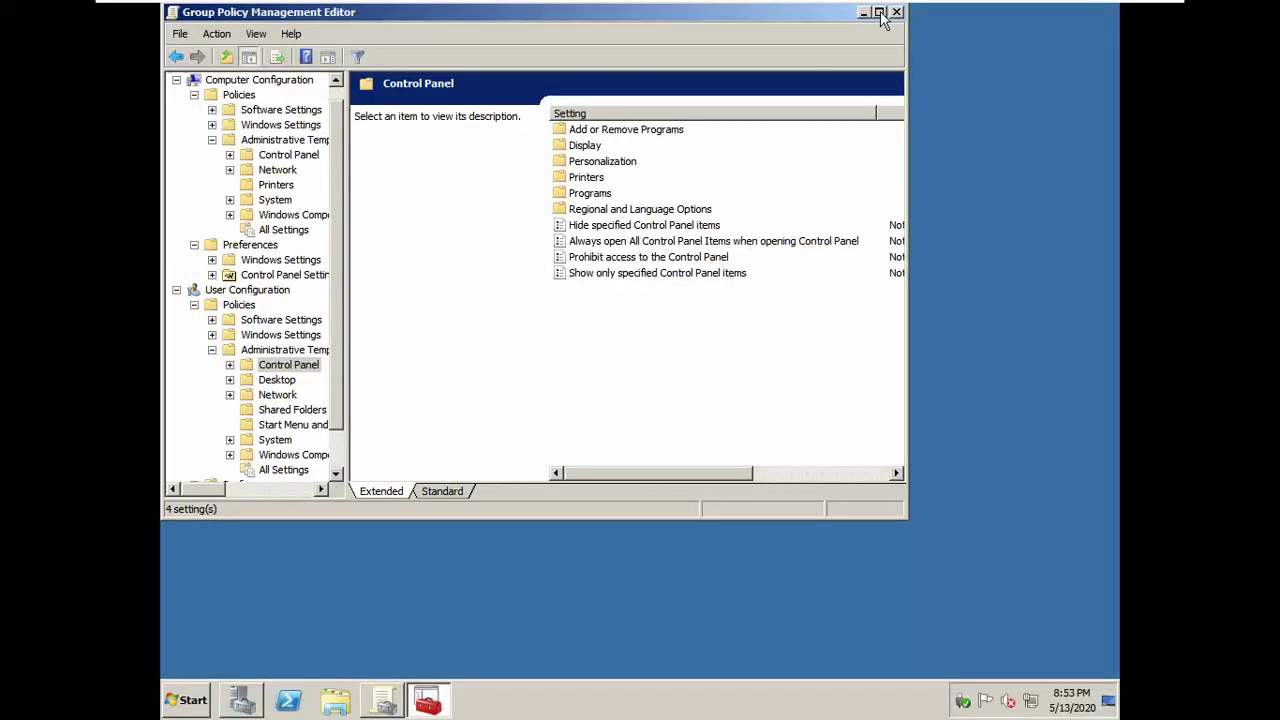
Step: Maximize the editor and read the Hide and Show only specified Control Panel items descriptions
{"action": "left_click", "coordinate": [879, 12]}
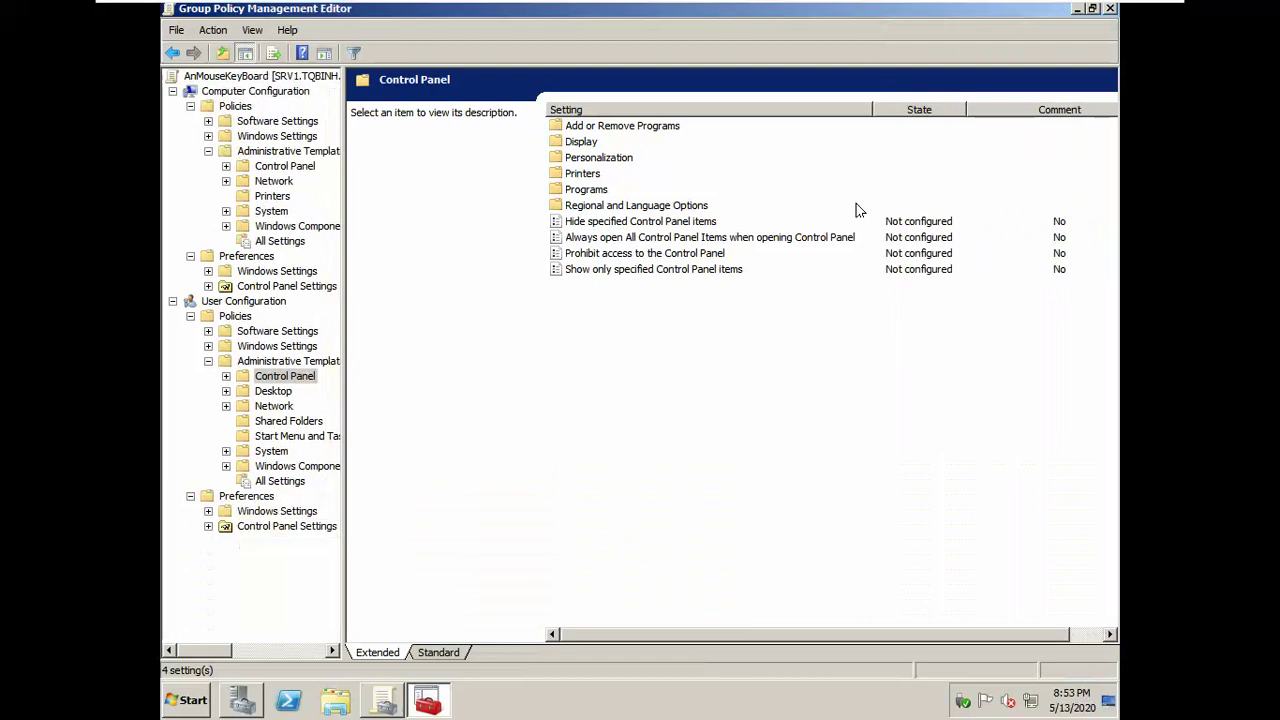
{"action": "left_click", "coordinate": [601, 229]}
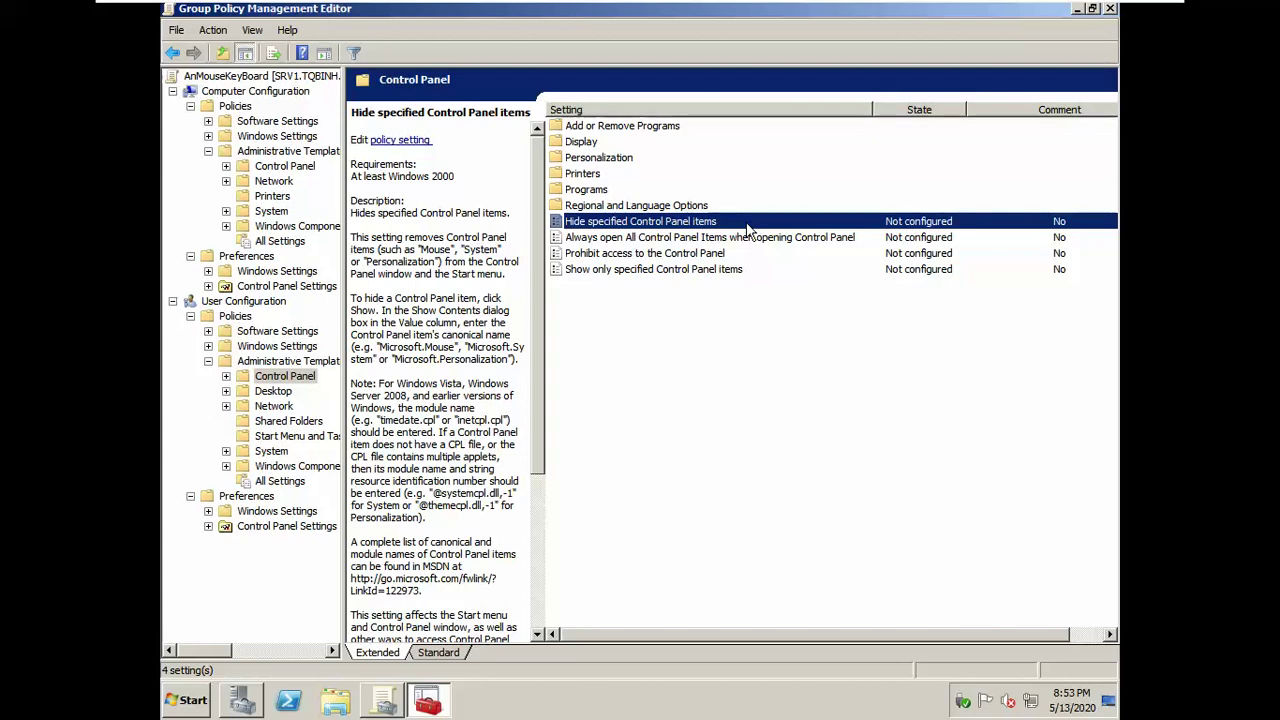
{"action": "left_click", "coordinate": [647, 271]}
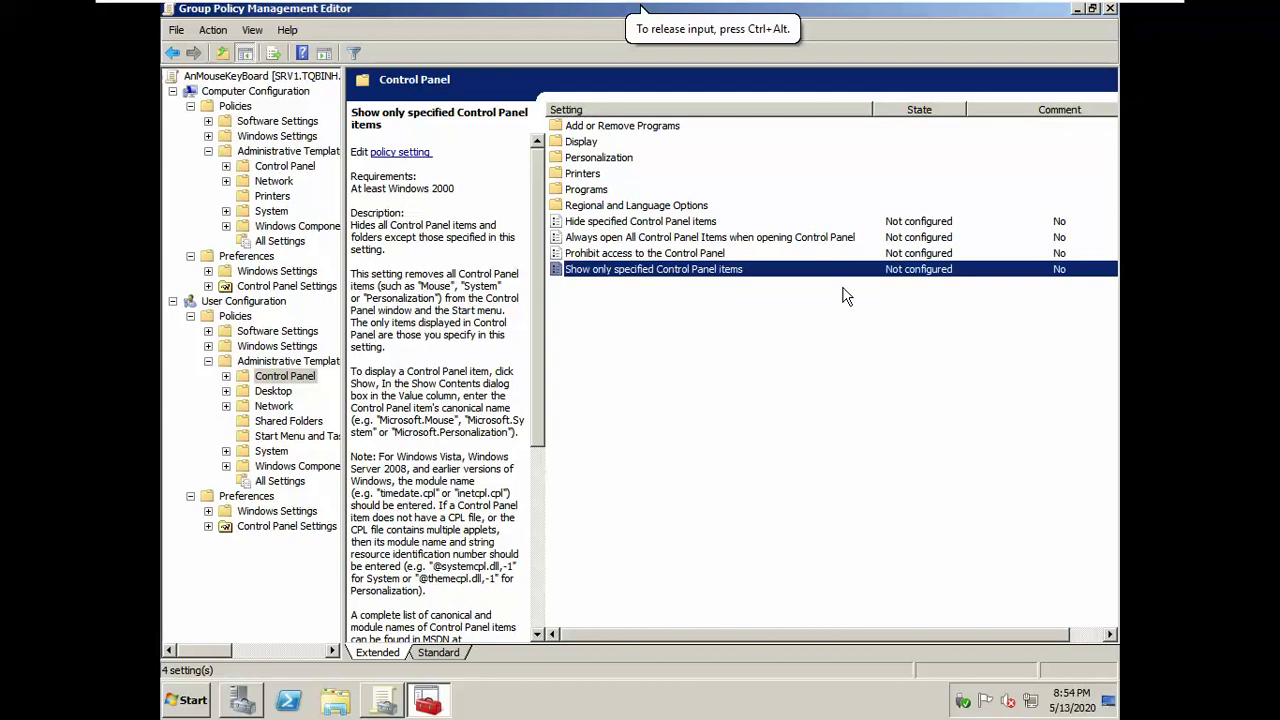
{"action": "left_click", "coordinate": [702, 256]}
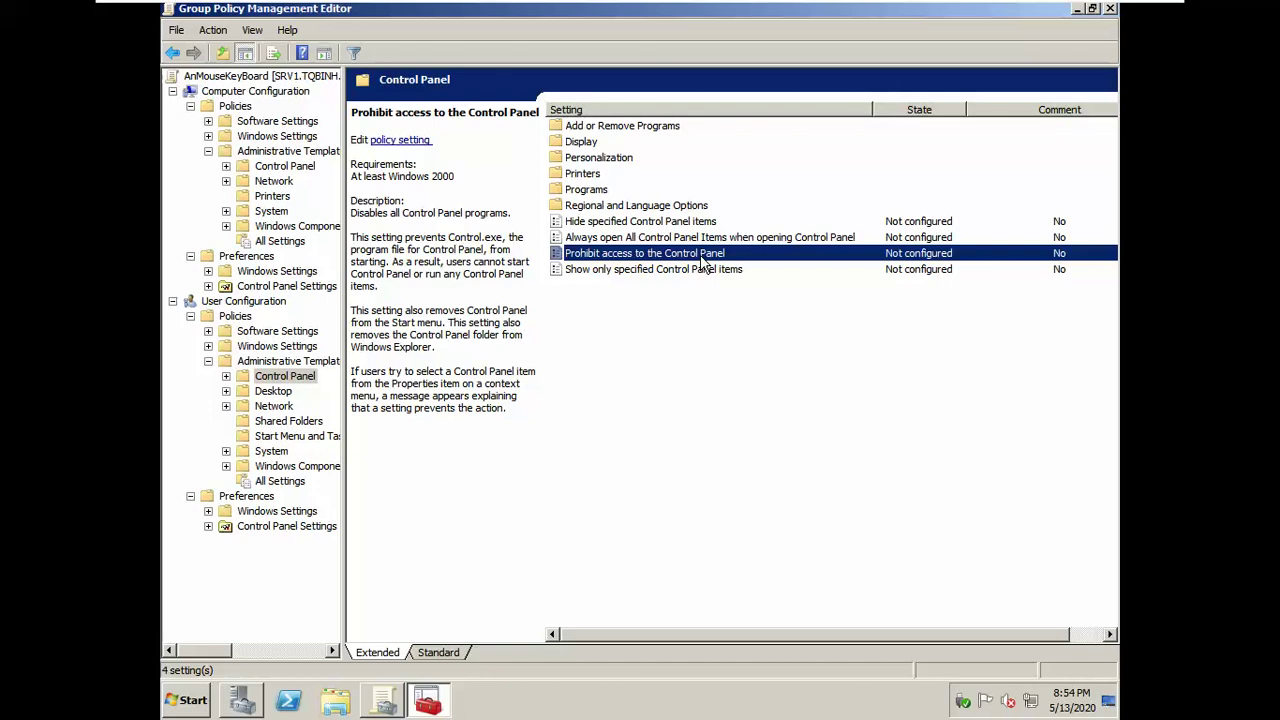
{"action": "left_click", "coordinate": [664, 224]}
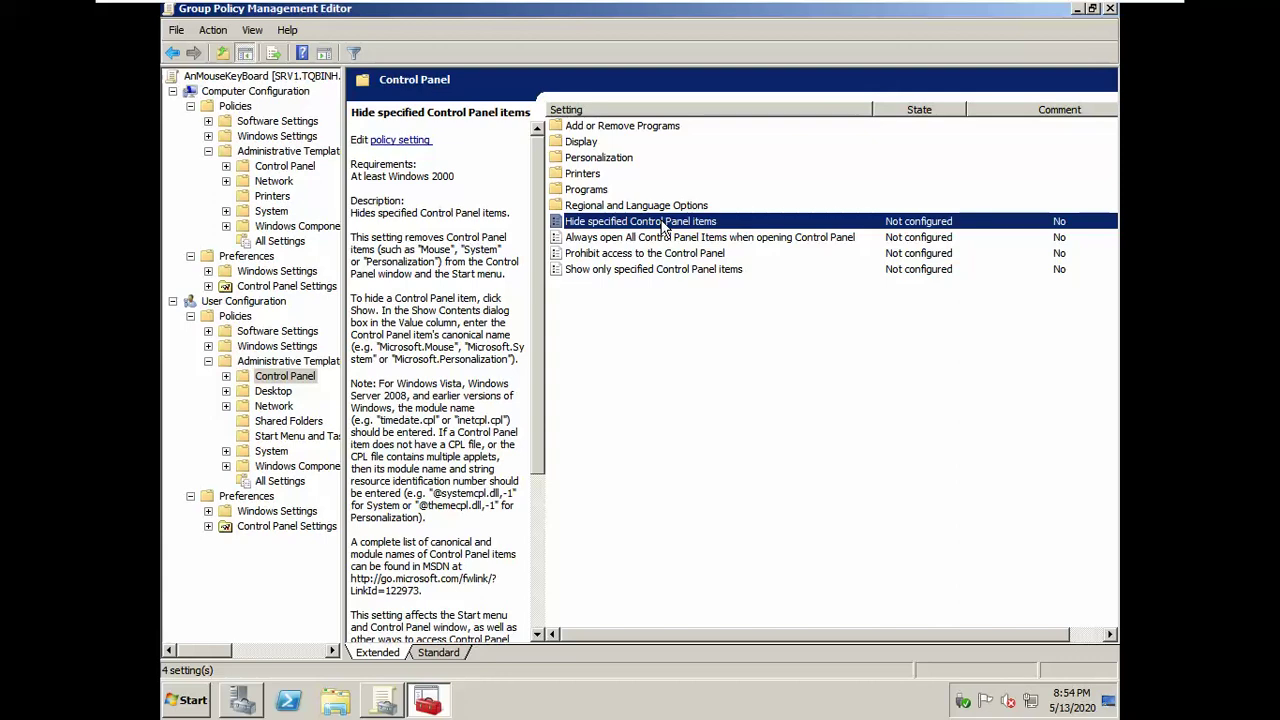
Step: Enable Hide specified Control Panel items with 'mouse' and 'keybaoard' as disallowed items, and apply
{"action": "double_click", "coordinate": [662, 224]}
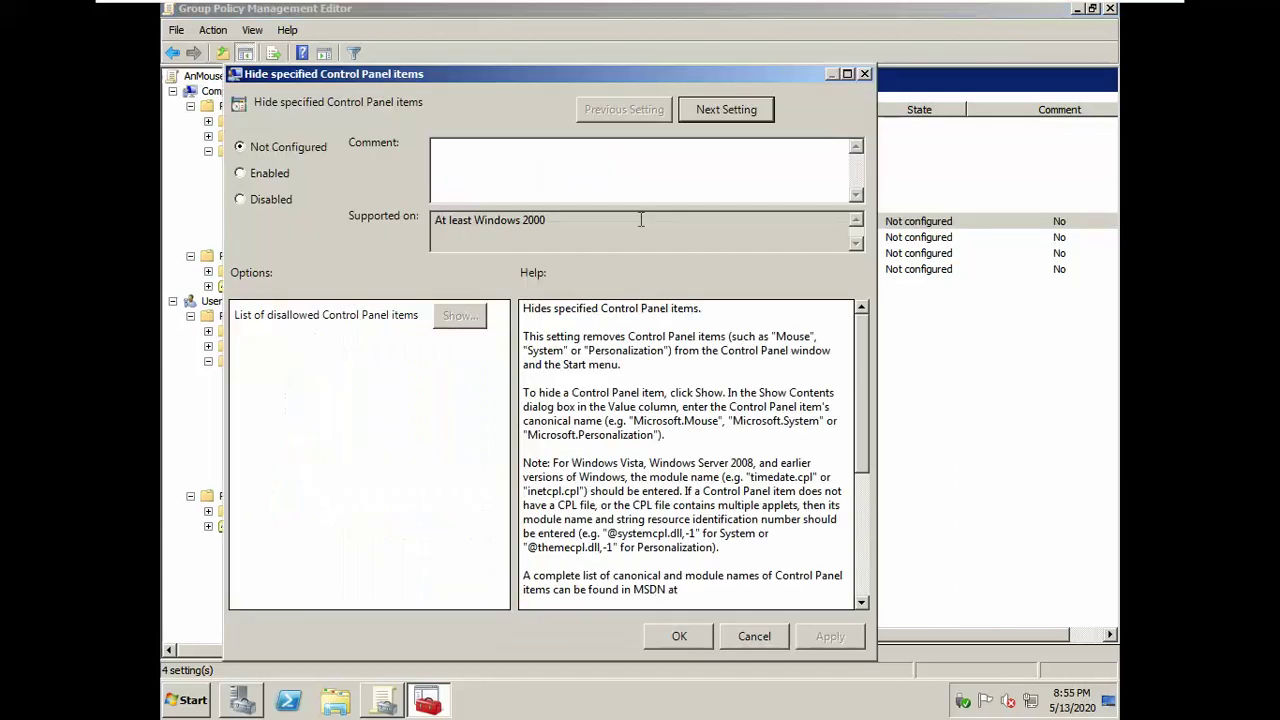
{"action": "left_click", "coordinate": [253, 178]}
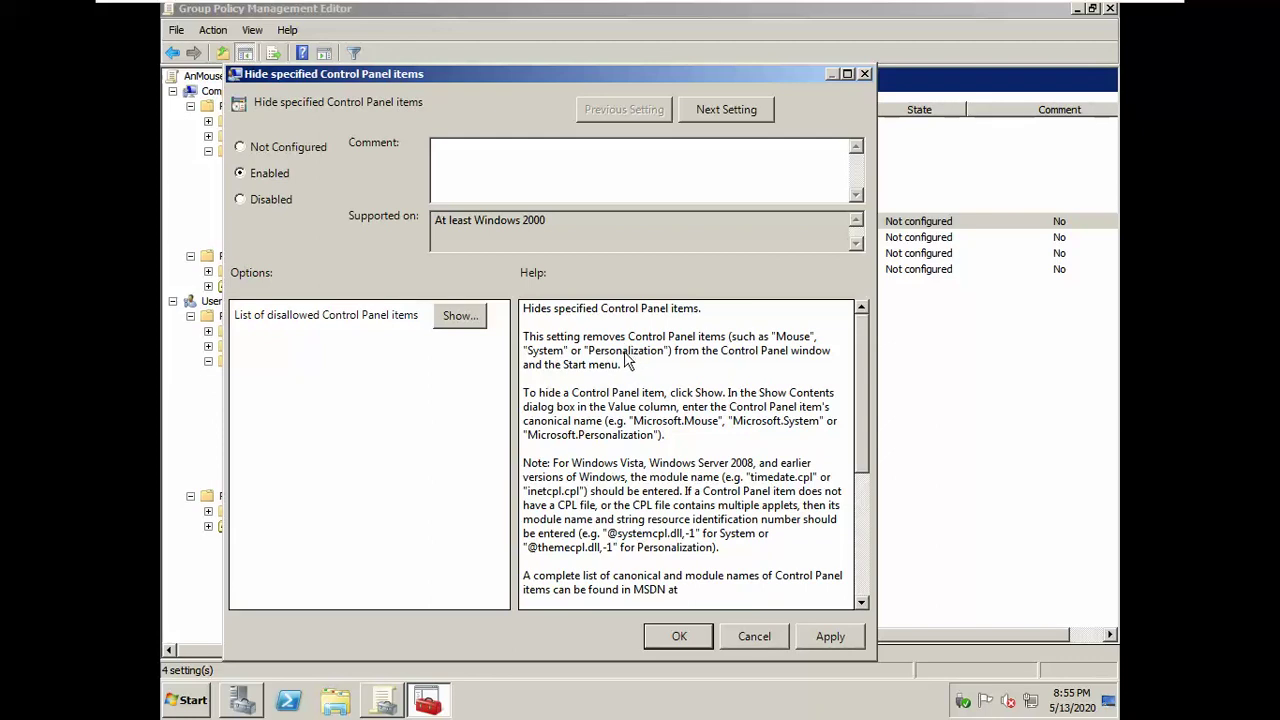
{"action": "left_click", "coordinate": [460, 315]}
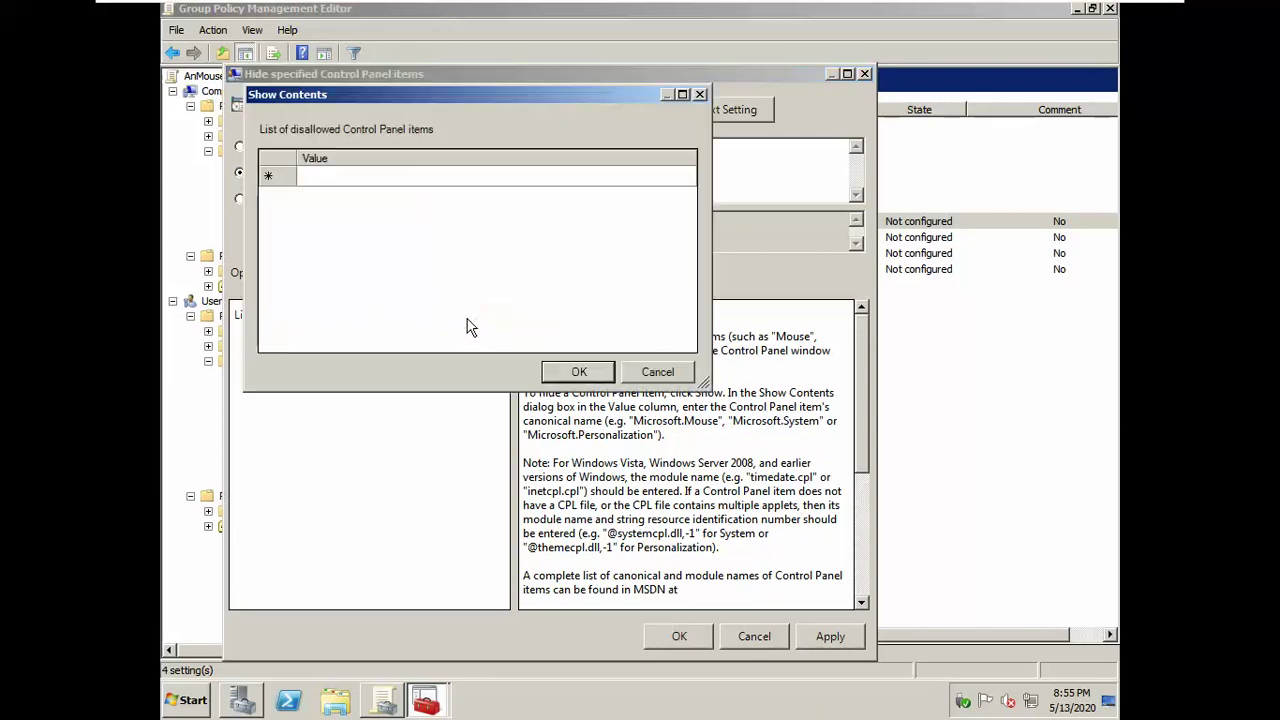
{"action": "left_click", "coordinate": [380, 177]}
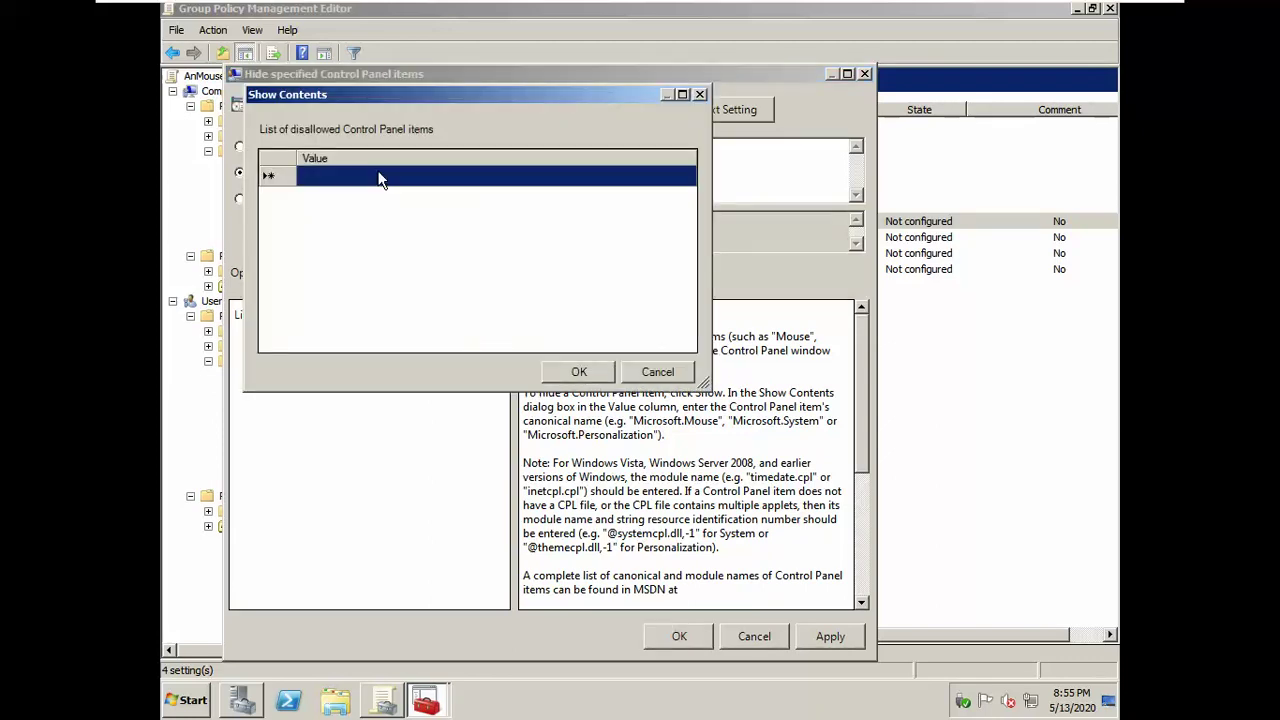
{"action": "left_click", "coordinate": [380, 177]}
{"action": "type", "text": "mouse"}
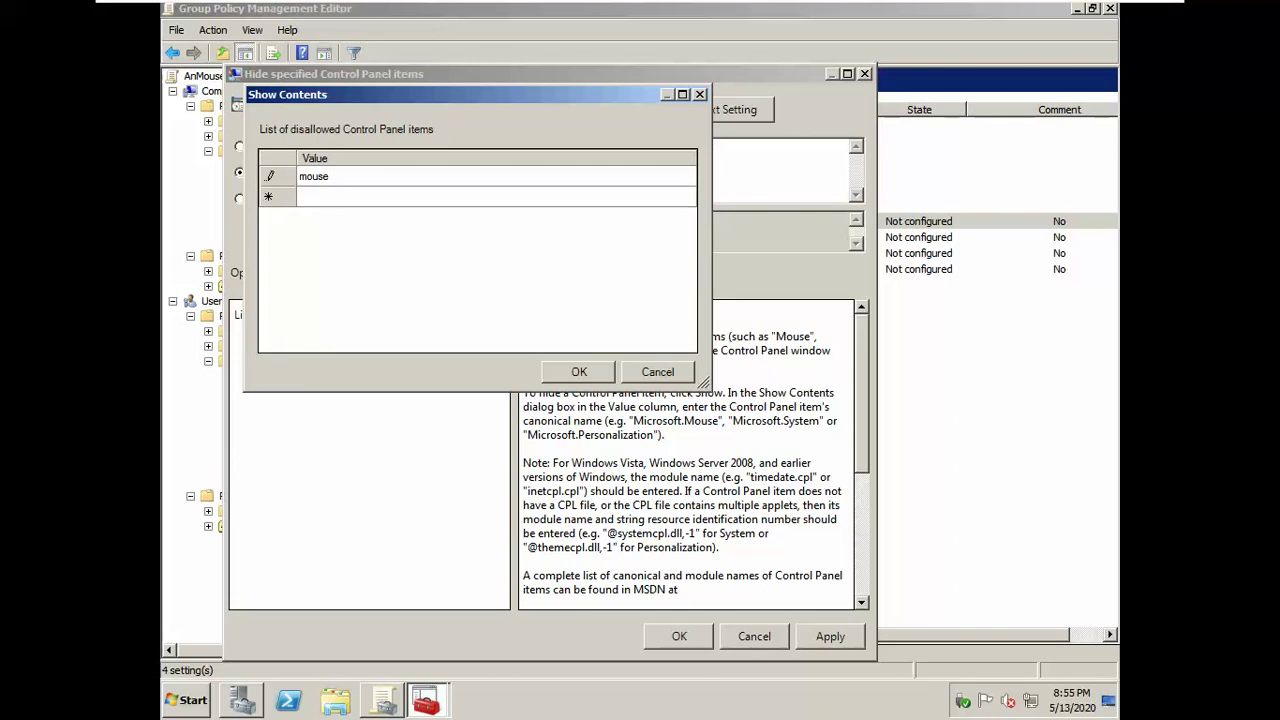
{"action": "key", "text": "Return"}
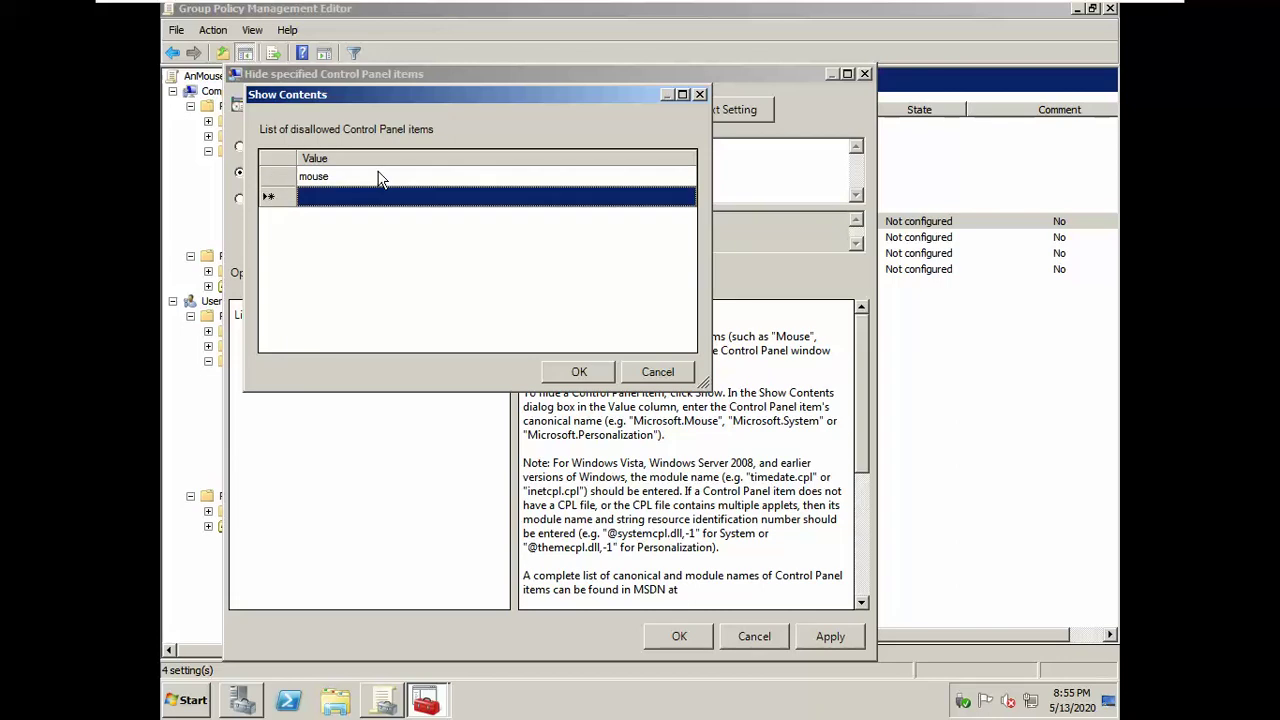
{"action": "type", "text": "key"}
{"action": "type", "text": "ba"}
{"action": "type", "text": "oard"}
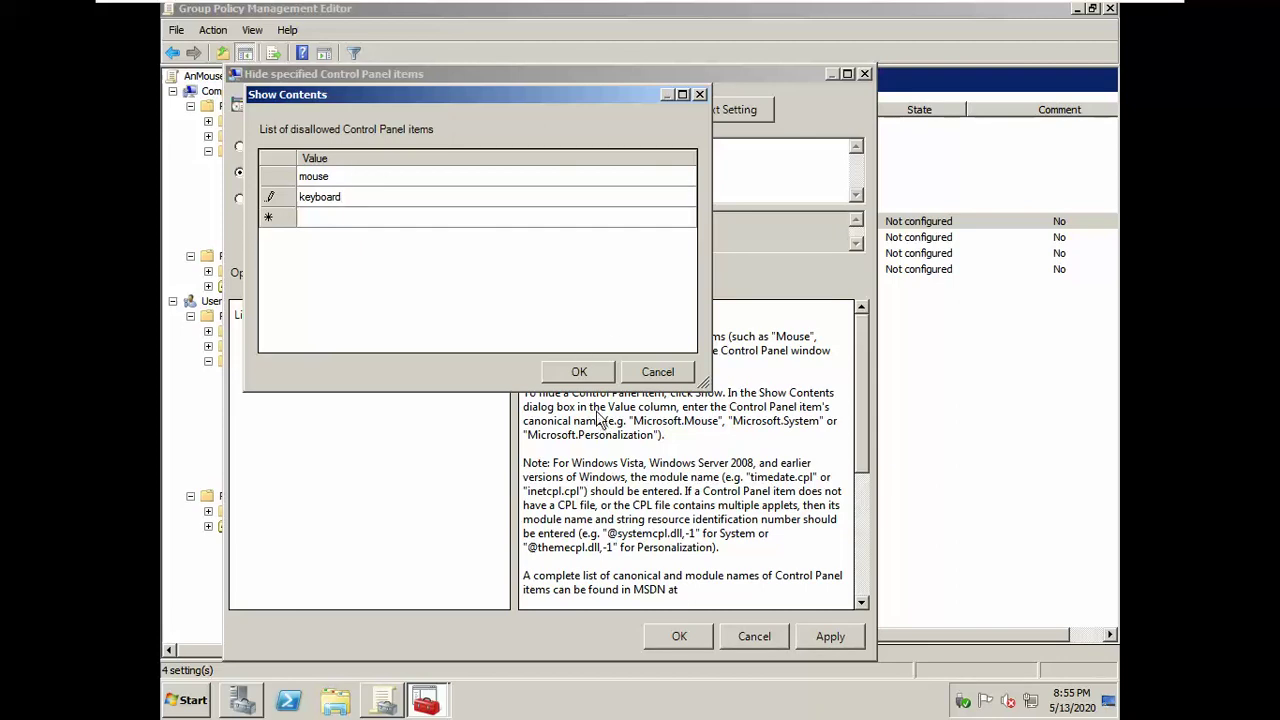
{"action": "left_click", "coordinate": [568, 372]}
{"action": "left_click", "coordinate": [834, 637]}
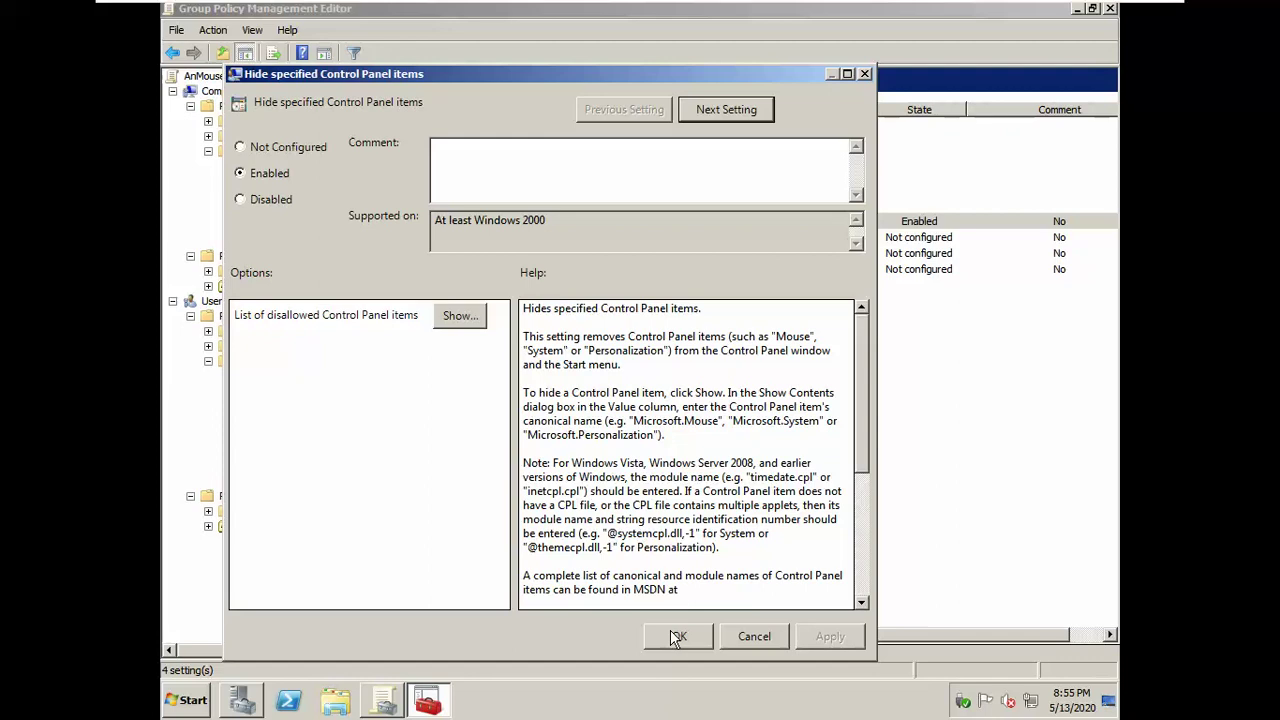
{"action": "left_click", "coordinate": [676, 637]}
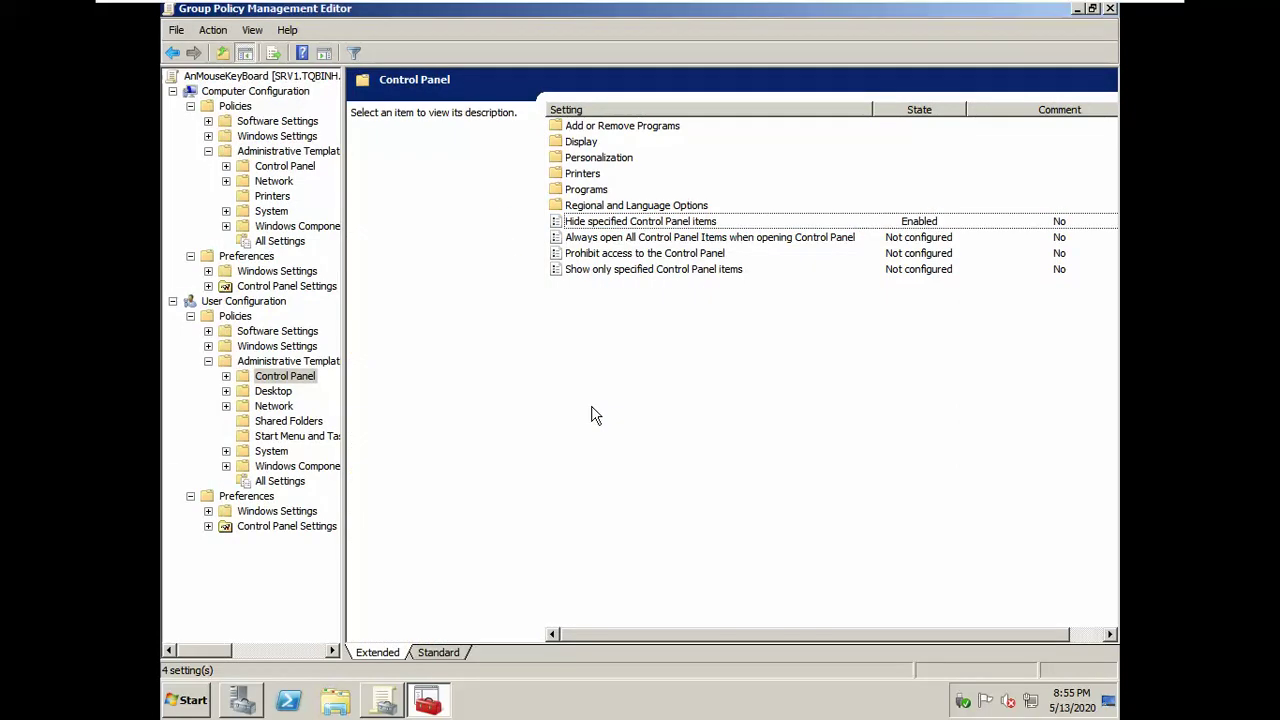
Step: Run gpupdate /force on Server01, then switch to the Windows 7 x64 VM
{"action": "key", "text": "super+r"}
{"action": "type", "text": "gp"}
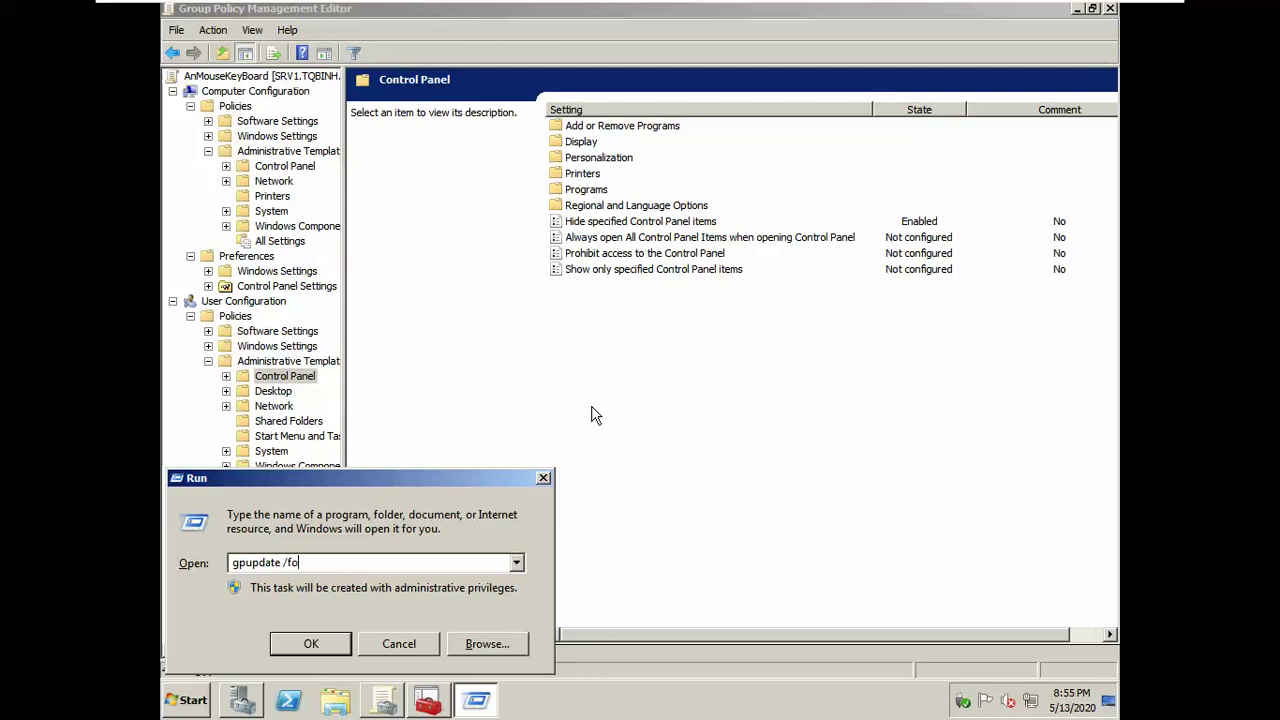
{"action": "key", "text": "Return"}
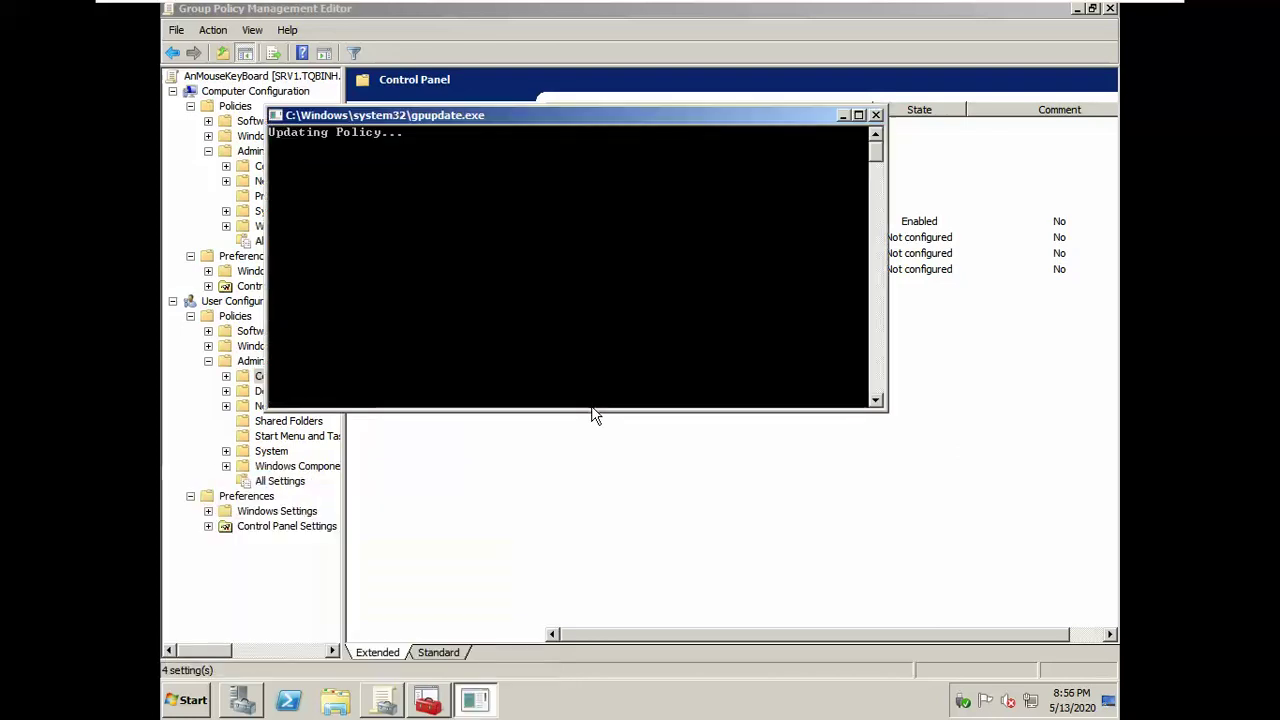
{"action": "mouse_move", "coordinate": [648, 6]}
{"action": "left_click", "coordinate": [789, 18]}
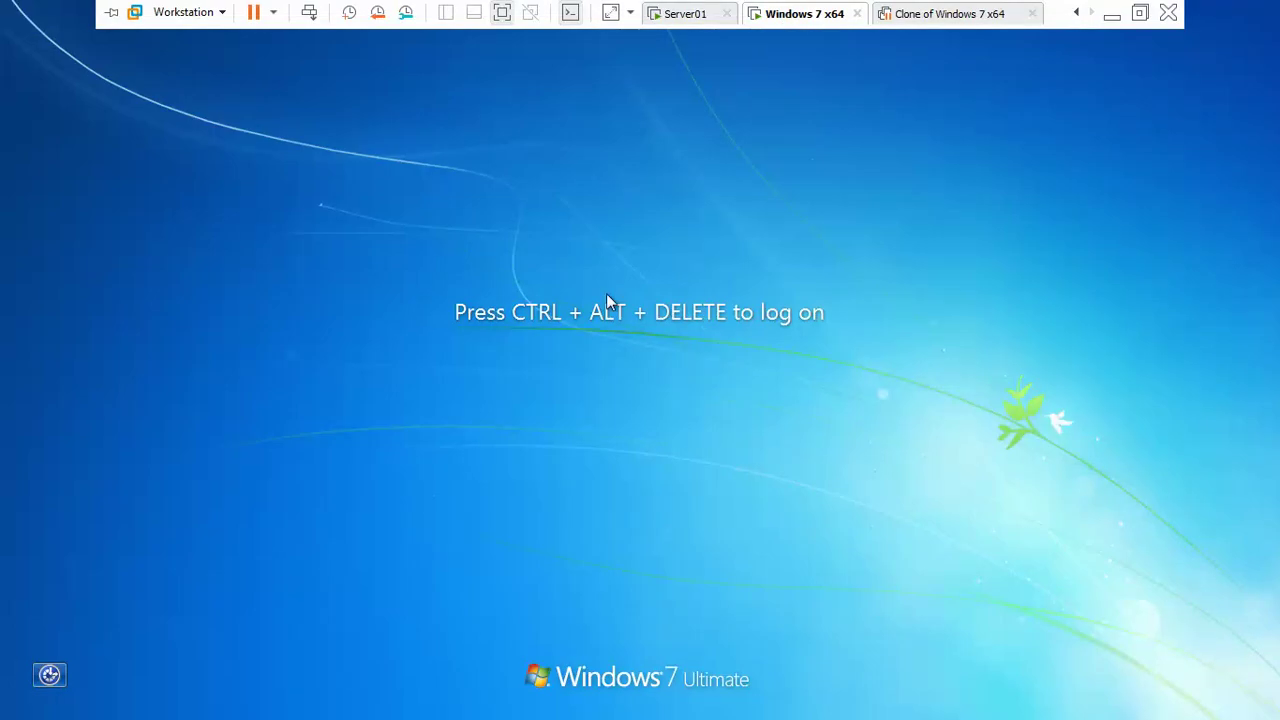
Step: Attempt a Windows 7 logon as domain user u1 with its password, then return to Server01
{"action": "key", "text": "ctrl+alt+Insert"}
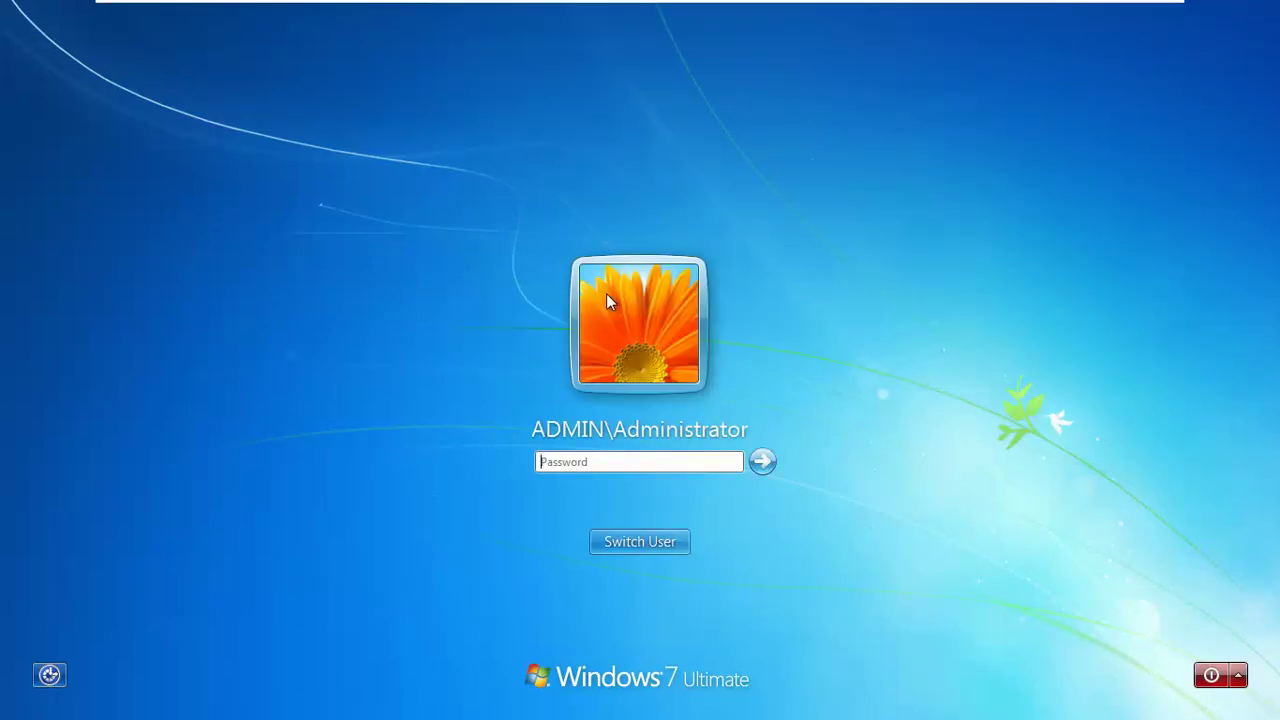
{"action": "left_click", "coordinate": [632, 544]}
{"action": "left_click", "coordinate": [736, 406]}
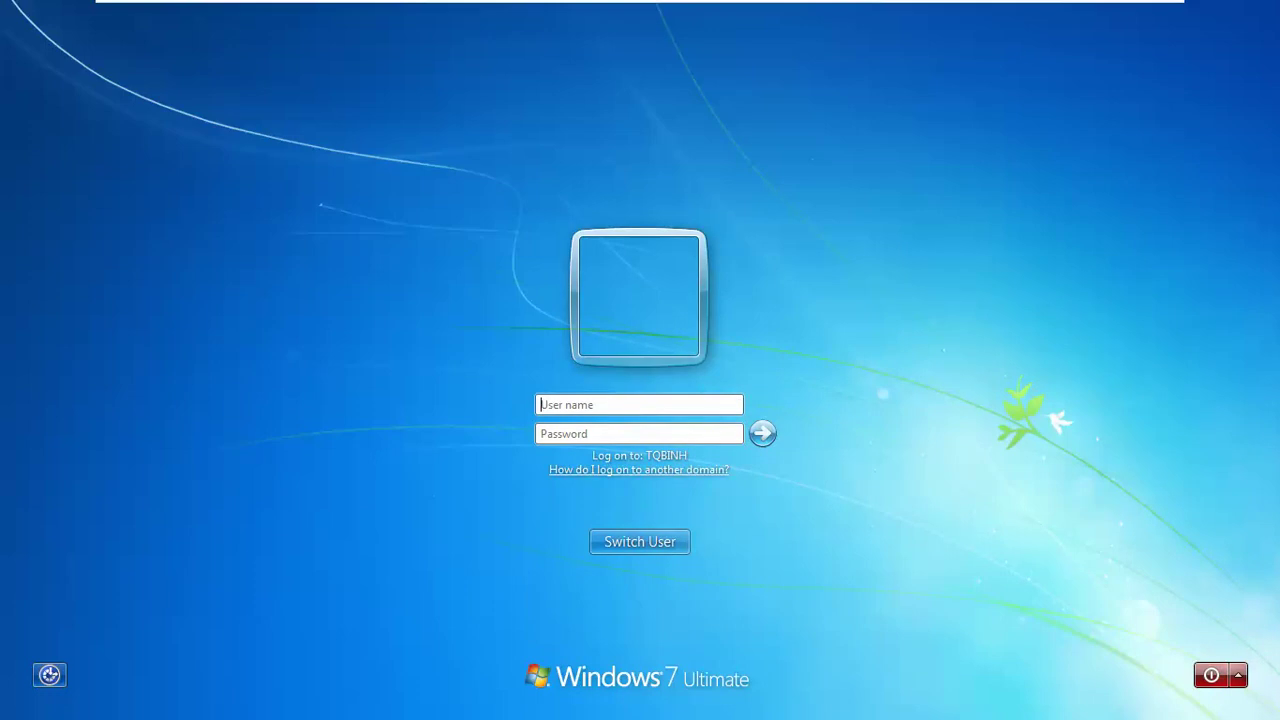
{"action": "type", "text": "u1"}
{"action": "key", "text": "Tab"}
{"action": "type", "text": "12"}
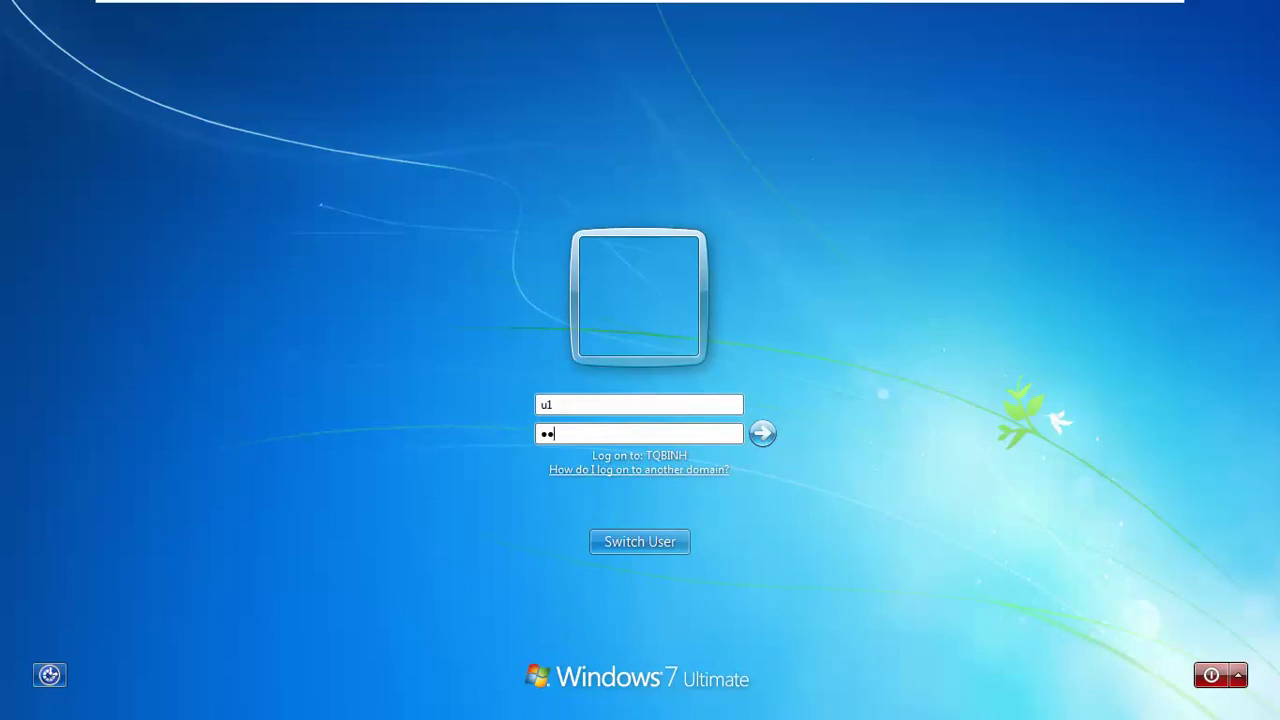
{"action": "type", "text": "3"}
{"action": "key", "text": "Return"}
{"action": "key", "text": "Return"}
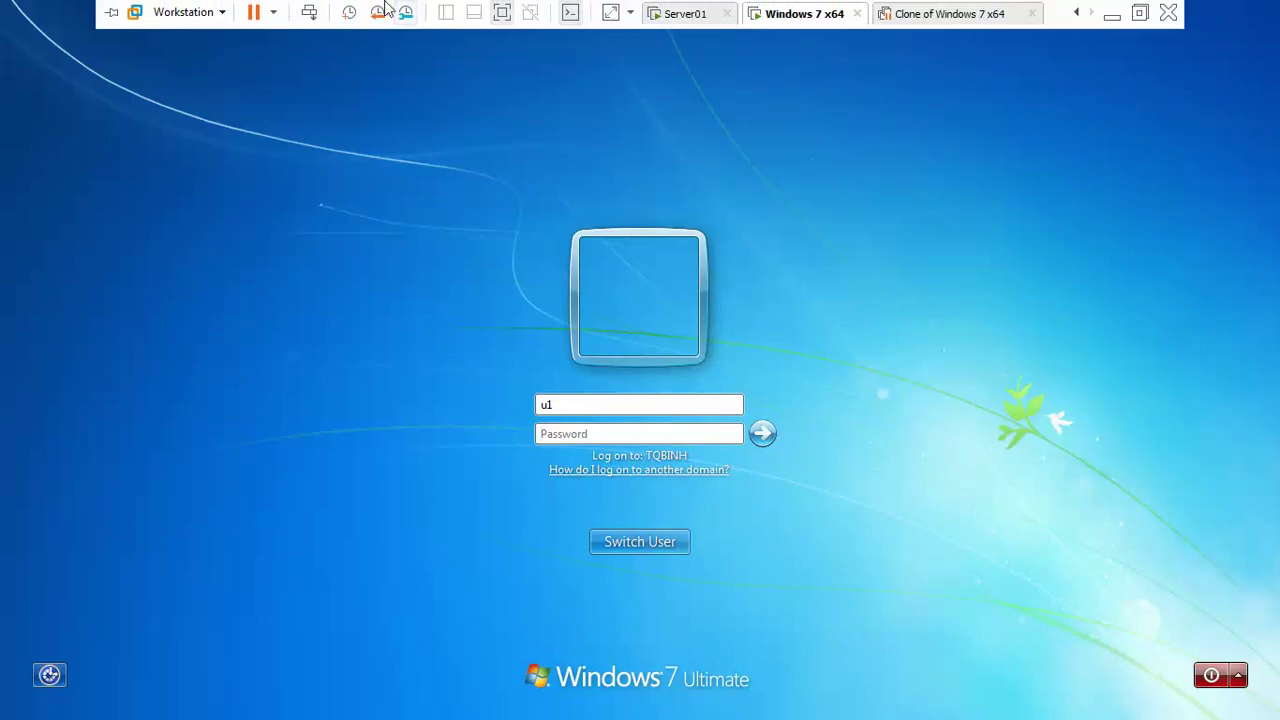
{"action": "left_click", "coordinate": [686, 14]}
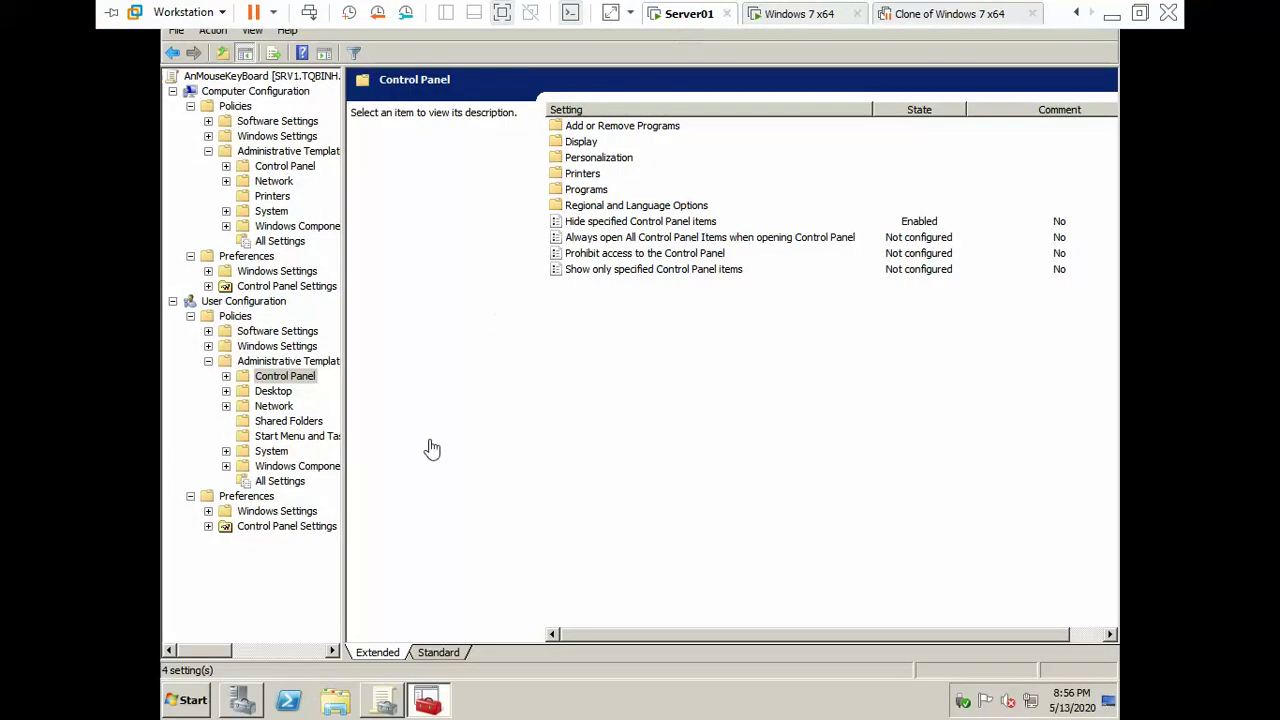
Step: Open the Default Domain Policy in the Group Policy Management Editor
{"action": "left_click", "coordinate": [522, 8]}
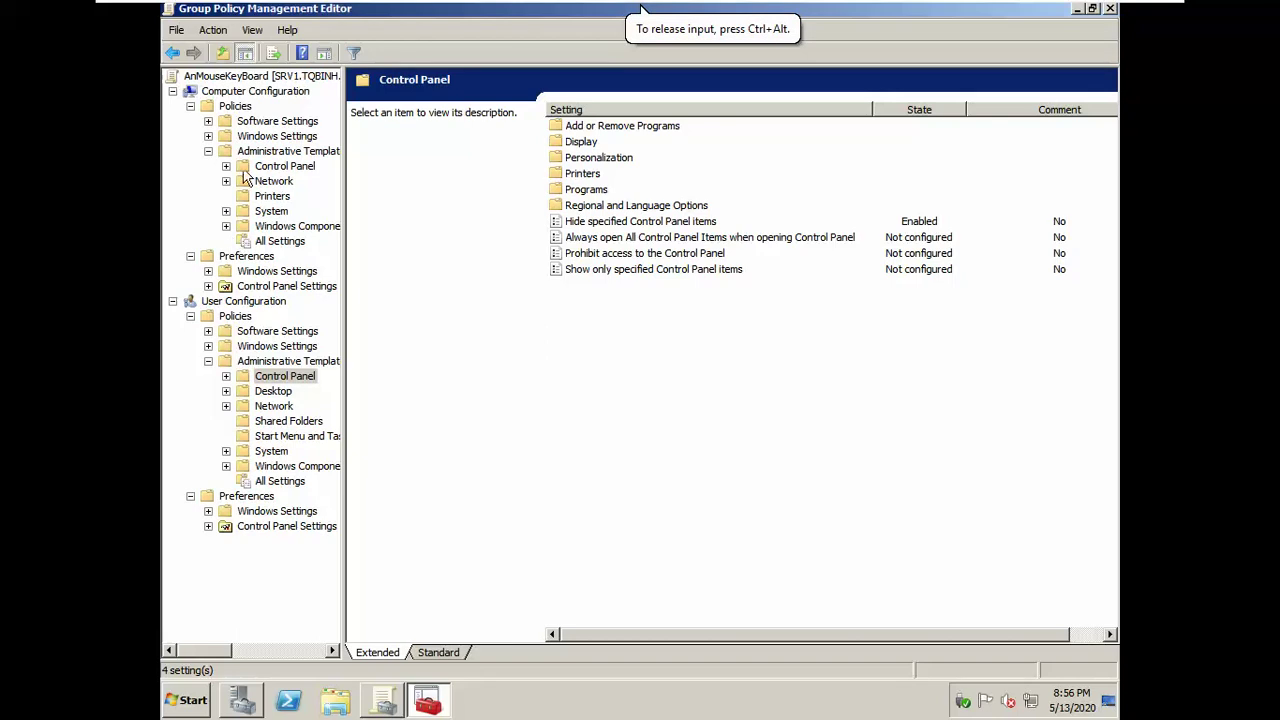
{"action": "left_click", "coordinate": [388, 703]}
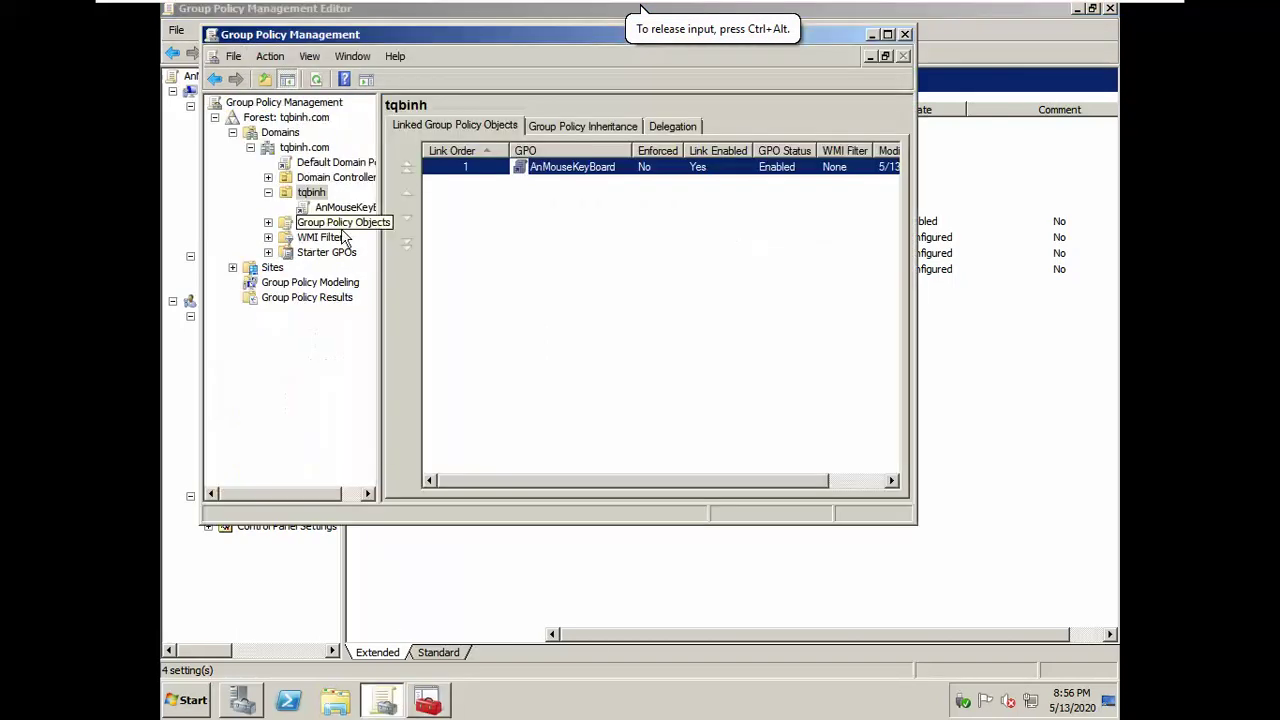
{"action": "left_click", "coordinate": [328, 162]}
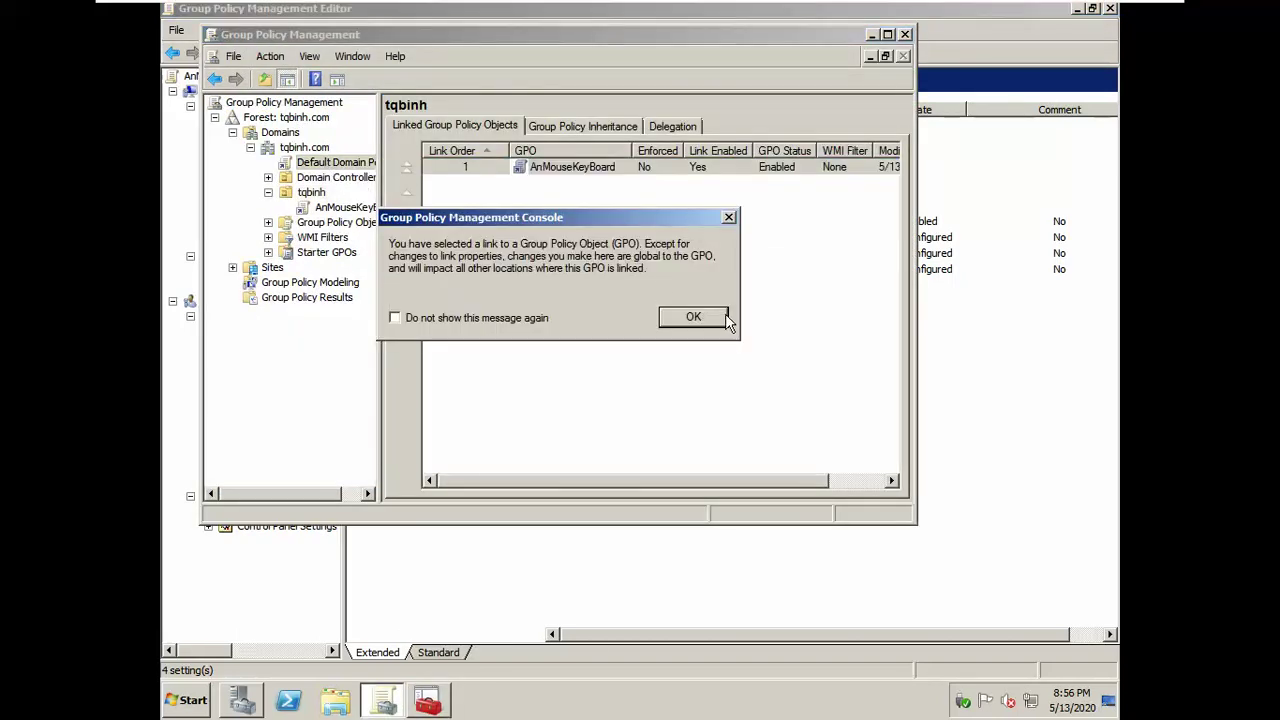
{"action": "left_click", "coordinate": [724, 317]}
{"action": "right_click", "coordinate": [320, 164]}
{"action": "left_click", "coordinate": [345, 169]}
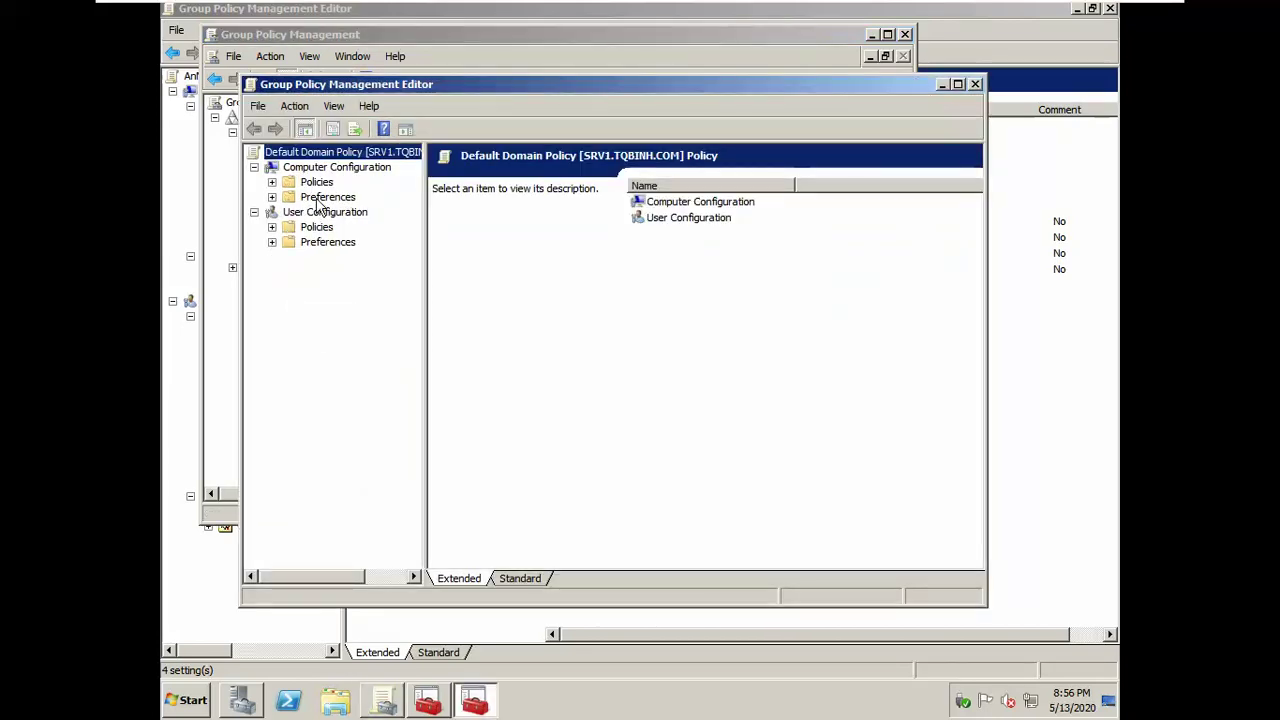
Step: Navigate to Computer Policies > Windows Settings > Security Settings > Account Policies > Password Policy
{"action": "left_click", "coordinate": [318, 199]}
{"action": "key", "text": "Up"}
{"action": "key", "text": "Right"}
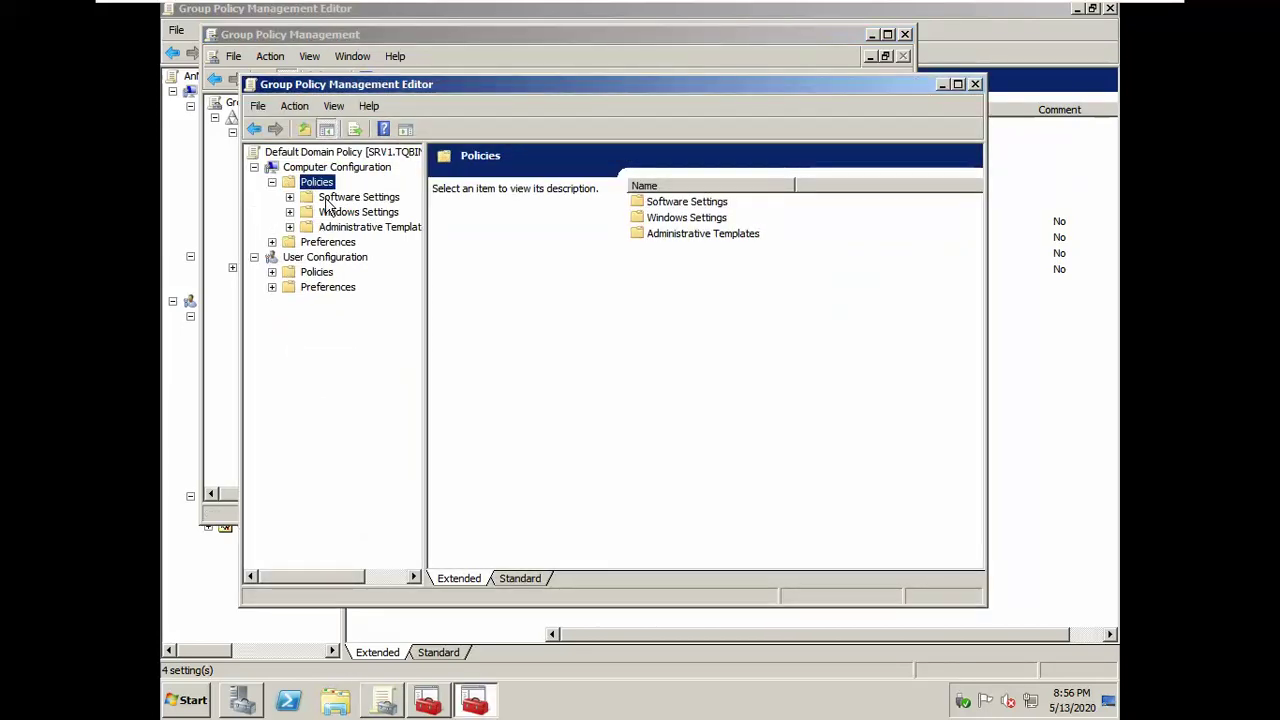
{"action": "left_click", "coordinate": [330, 212]}
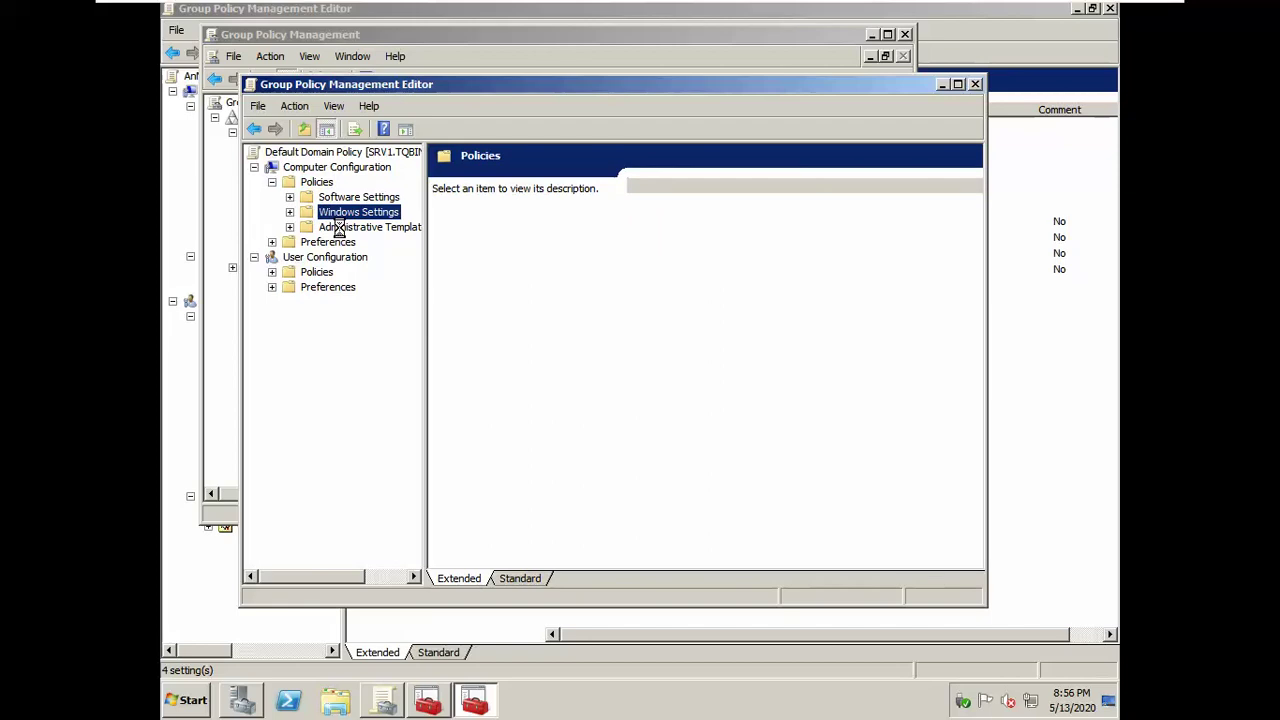
{"action": "key", "text": "Right"}
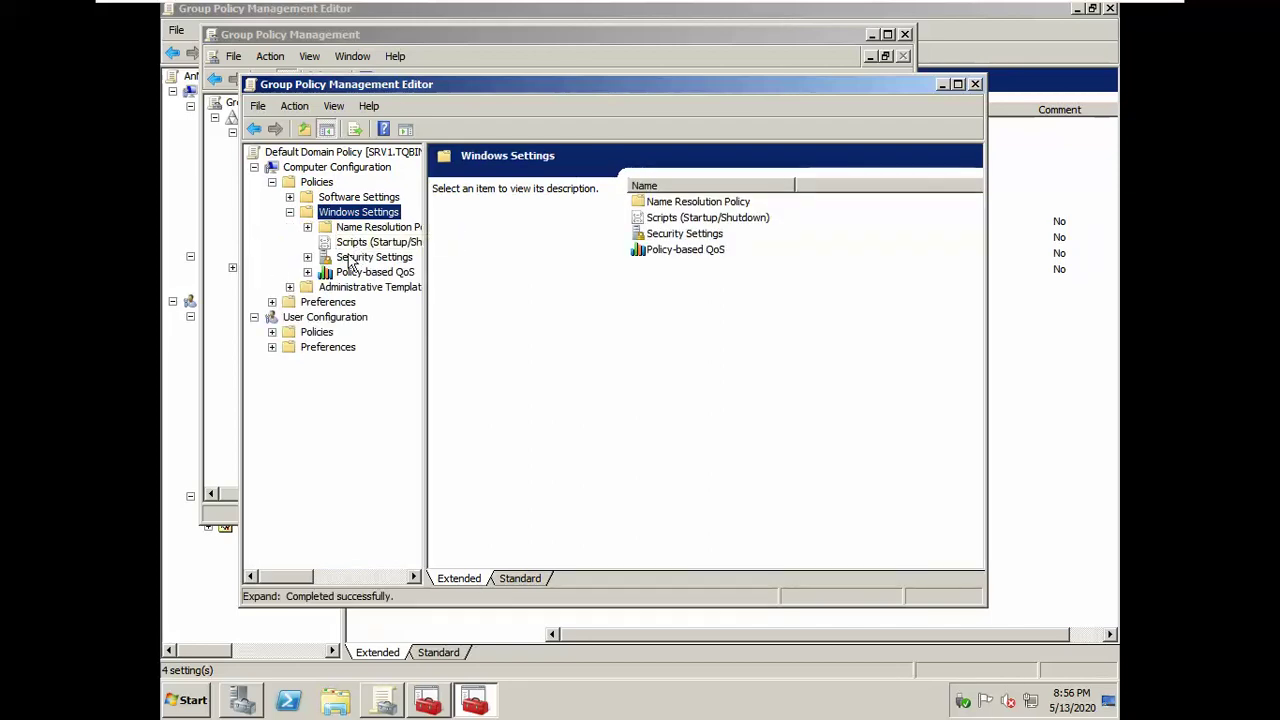
{"action": "left_click", "coordinate": [355, 253]}
{"action": "key", "text": "Right"}
{"action": "key", "text": "Down"}
{"action": "key", "text": "Right"}
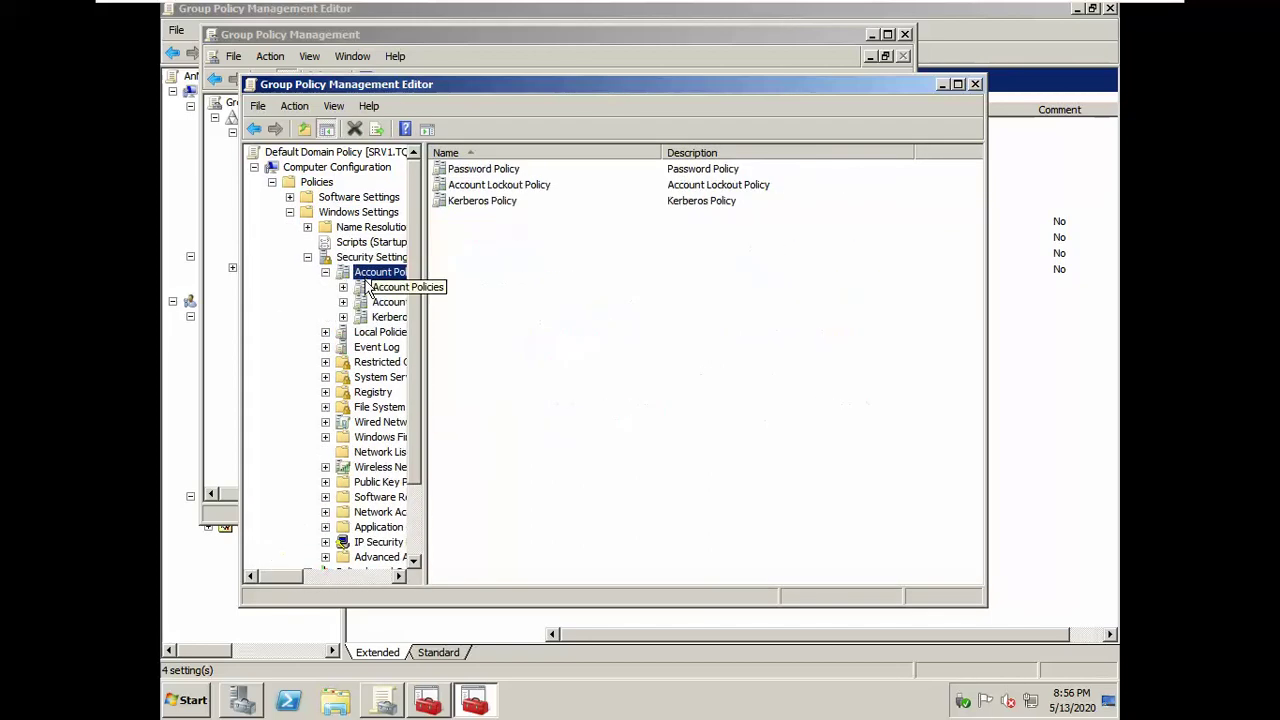
{"action": "left_click", "coordinate": [370, 287]}
Step: Set minimum password length to 3, disable password complexity requirements, and close the editor
{"action": "double_click", "coordinate": [512, 218]}
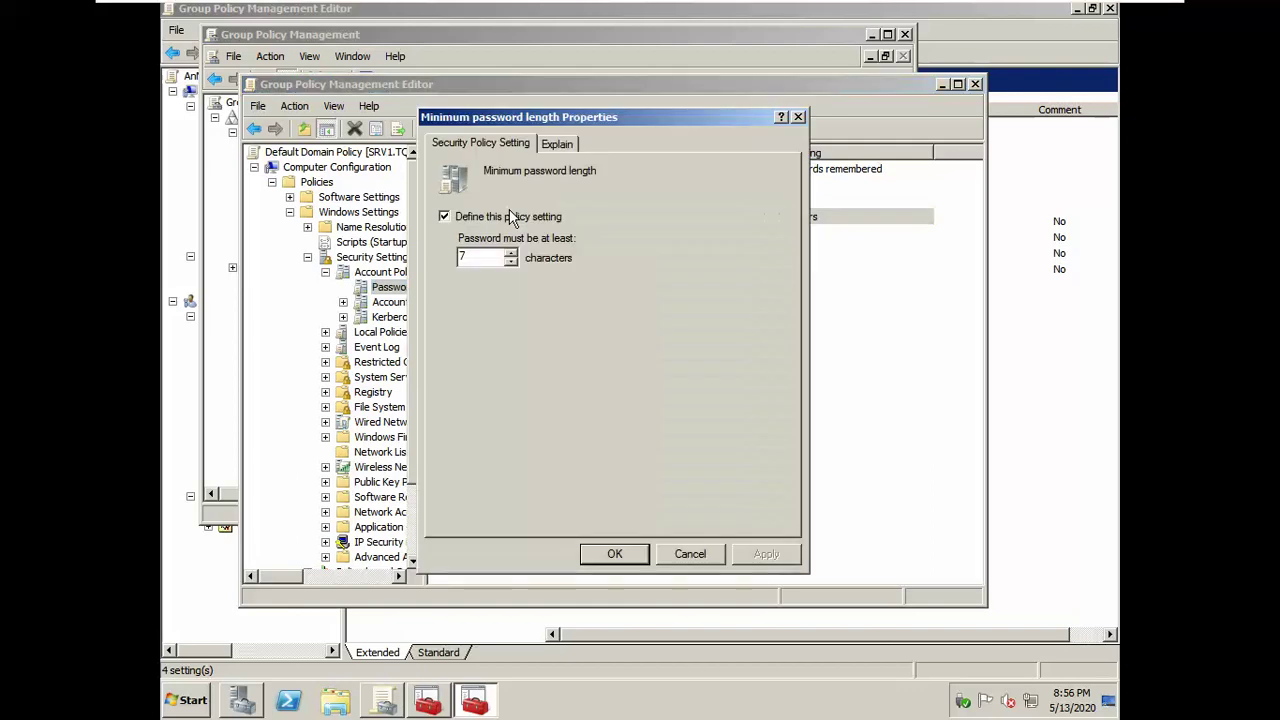
{"action": "type", "text": "3"}
{"action": "left_click", "coordinate": [615, 554]}
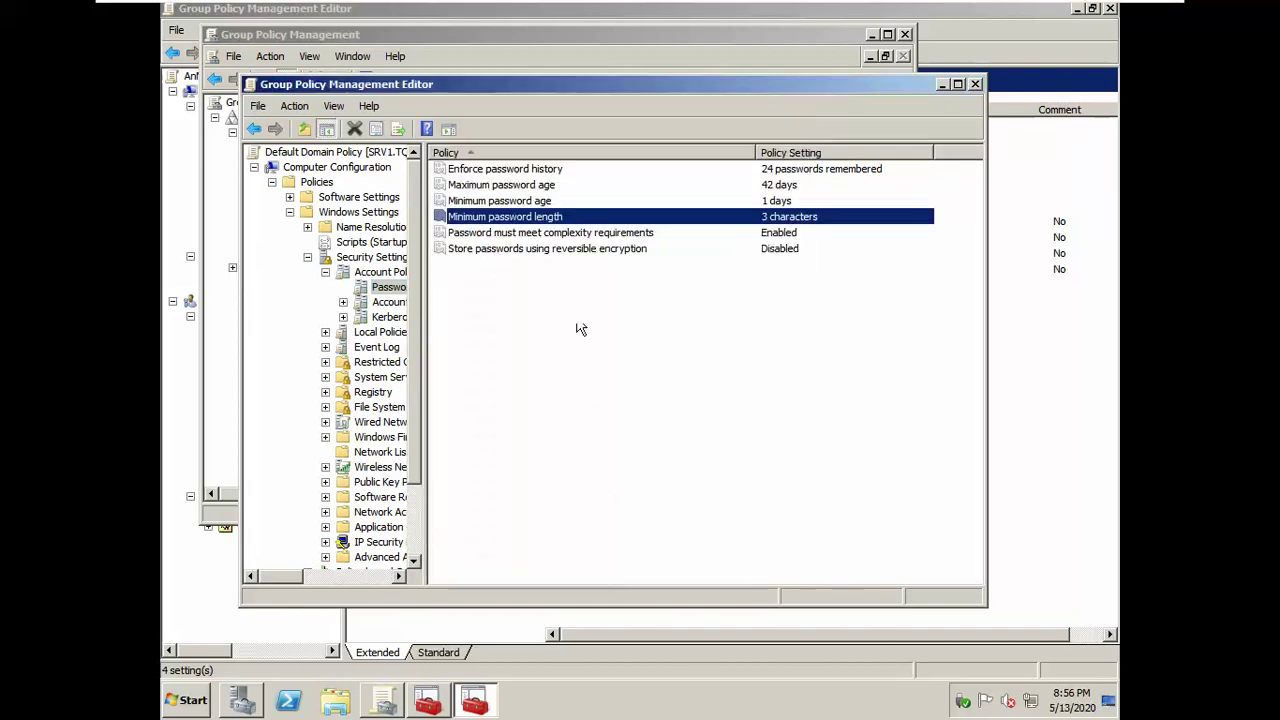
{"action": "double_click", "coordinate": [565, 231]}
{"action": "left_click", "coordinate": [488, 264]}
{"action": "left_click", "coordinate": [615, 554]}
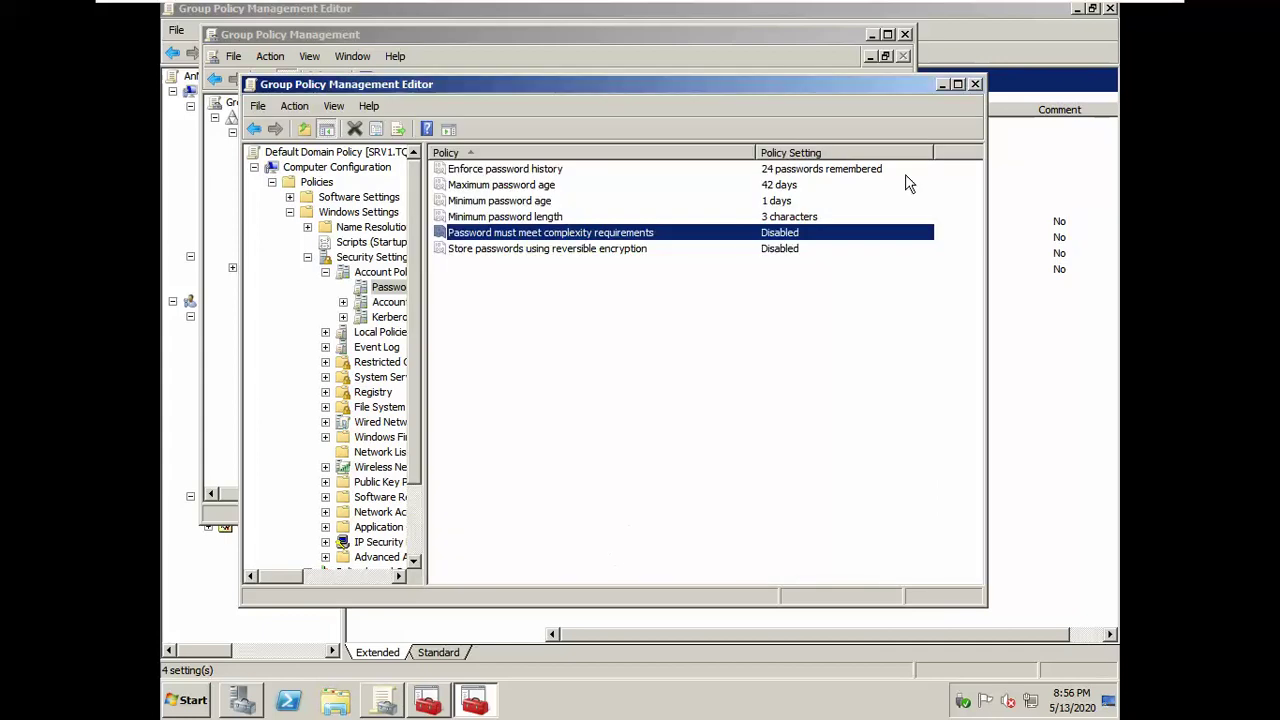
{"action": "left_click", "coordinate": [975, 84]}
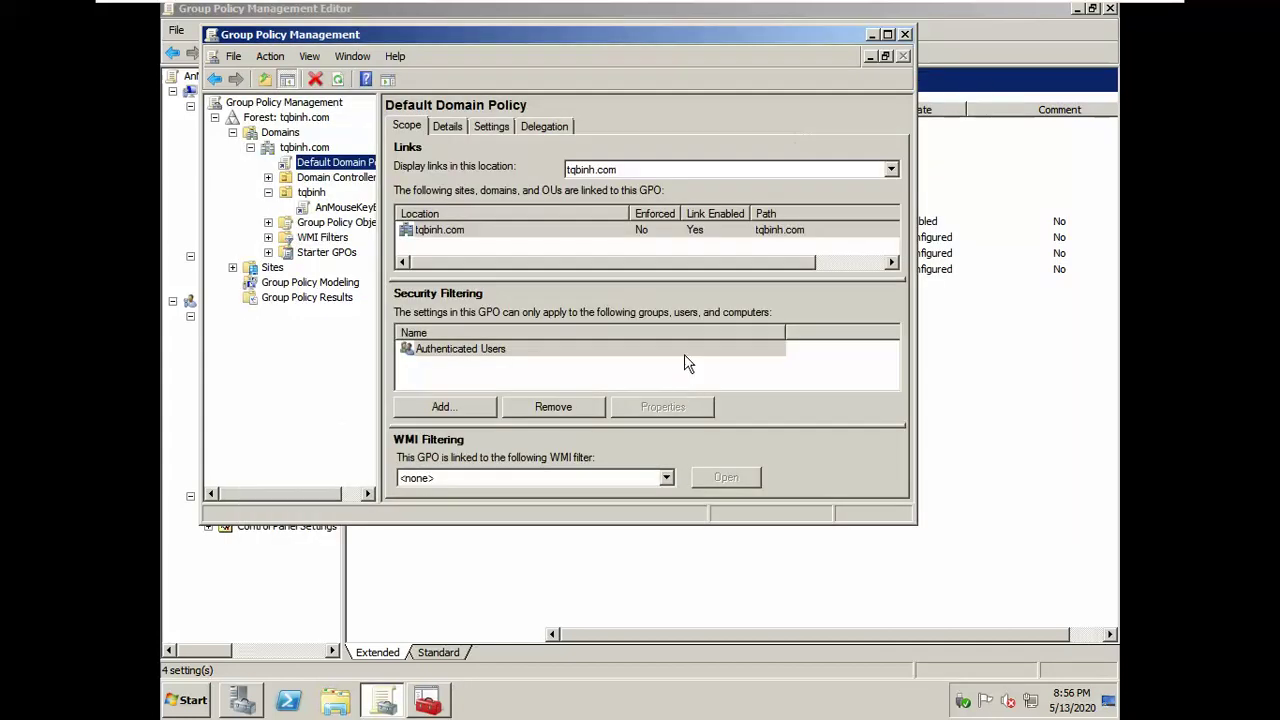
Step: Rerun gpupdate /force to refresh policy on the server
{"action": "key", "text": "super+r"}
{"action": "key", "text": "Return"}
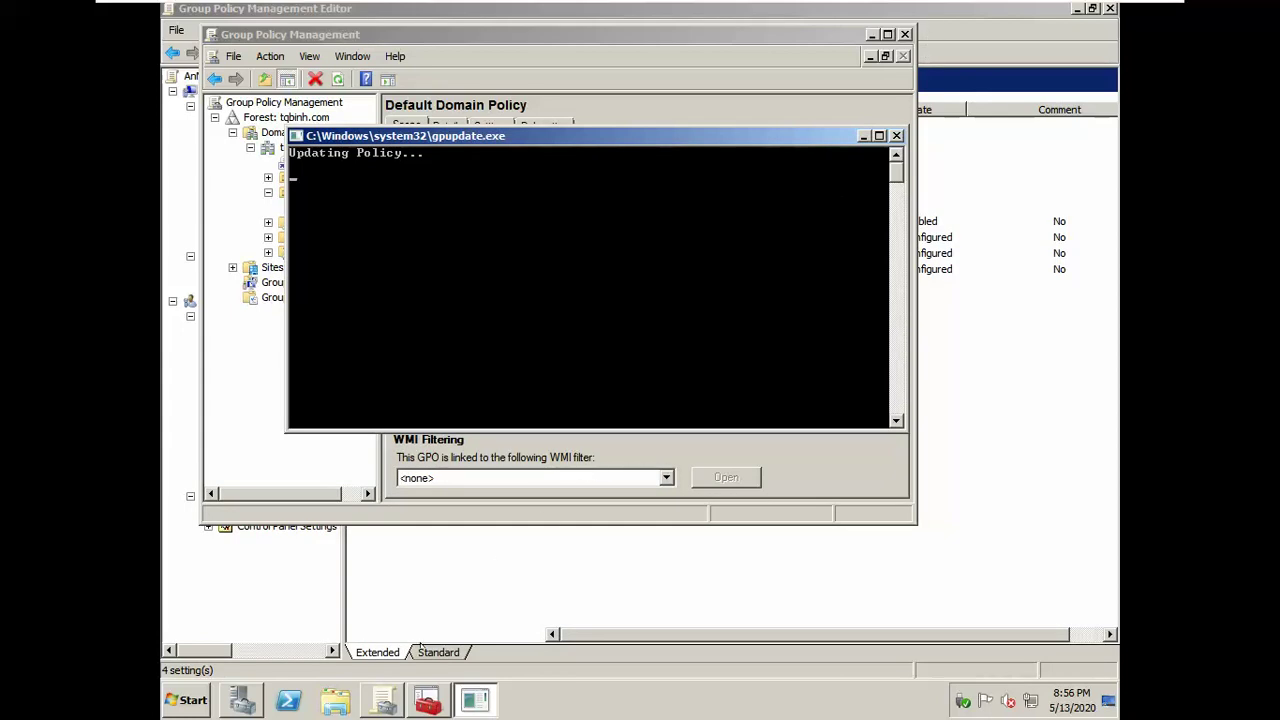
{"action": "left_click", "coordinate": [242, 700]}
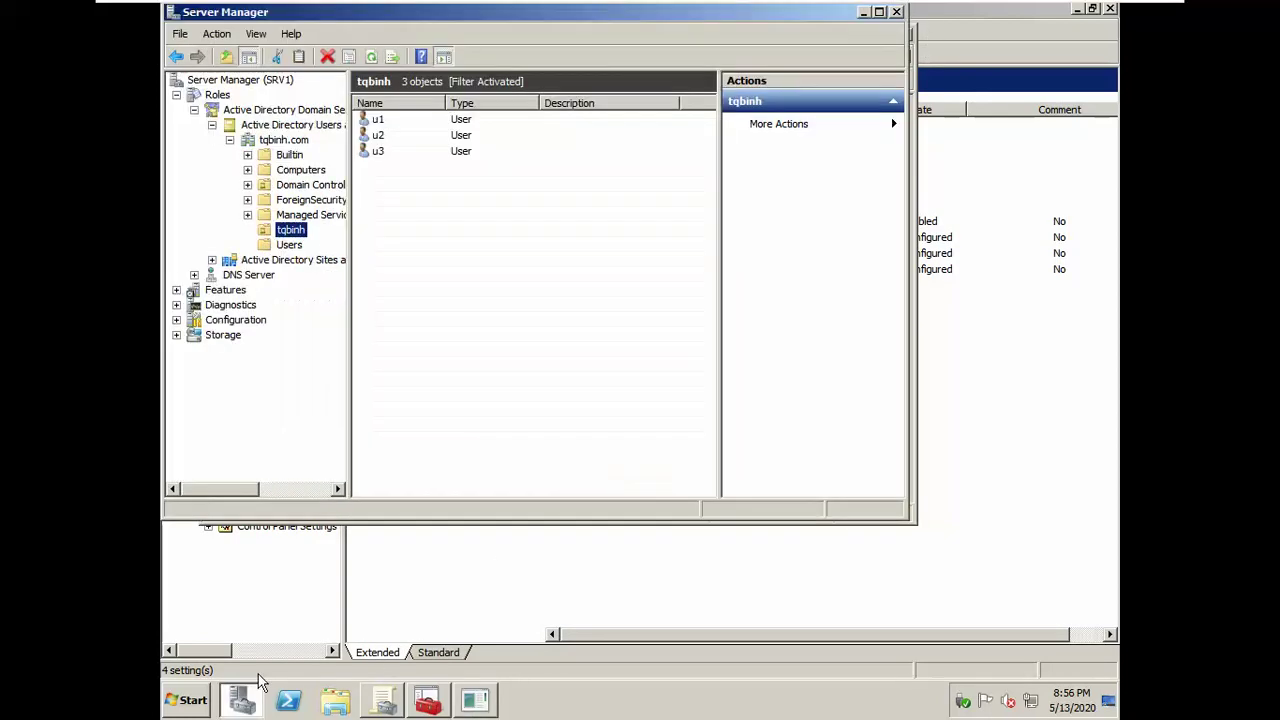
Step: Reset u1's password to a new 3-character value without forced change, then switch to Windows 7
{"action": "right_click", "coordinate": [391, 120]}
{"action": "left_click", "coordinate": [403, 175]}
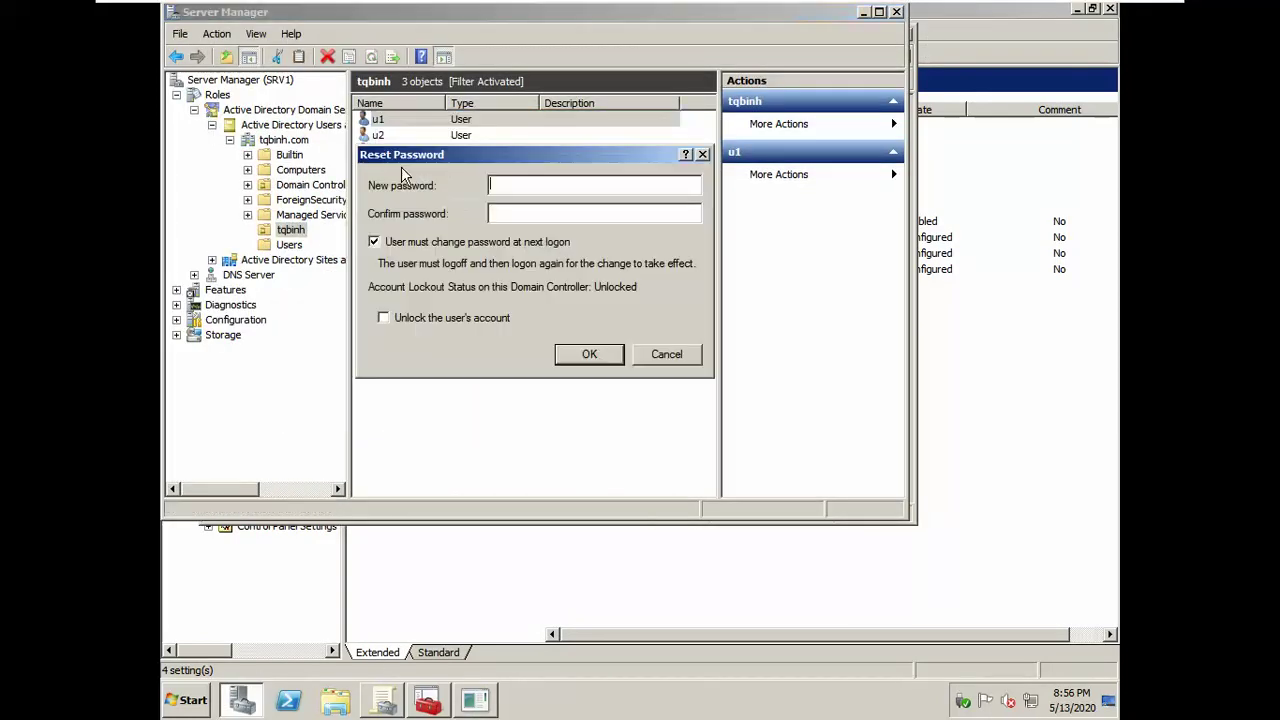
{"action": "type", "text": "123"}
{"action": "left_click", "coordinate": [500, 213]}
{"action": "type", "text": "123"}
{"action": "left_click", "coordinate": [489, 242]}
{"action": "left_click", "coordinate": [601, 357]}
{"action": "left_click", "coordinate": [748, 408]}
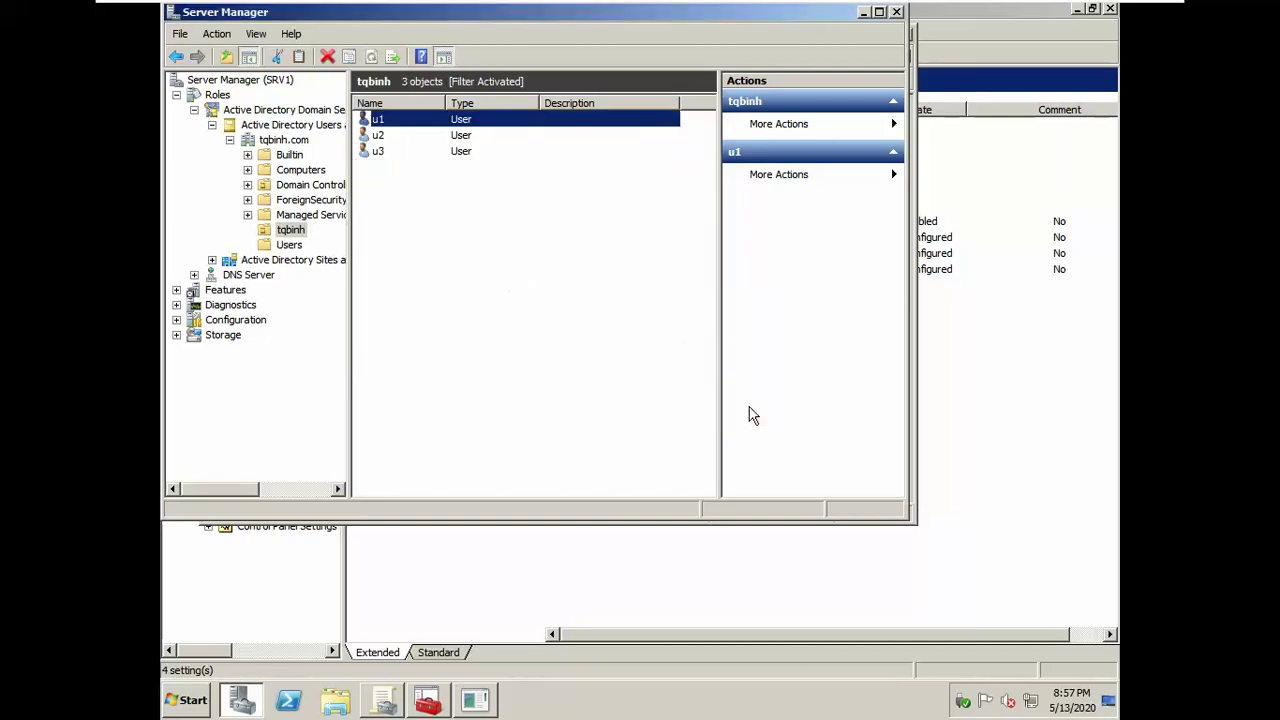
{"action": "left_click", "coordinate": [800, 13]}
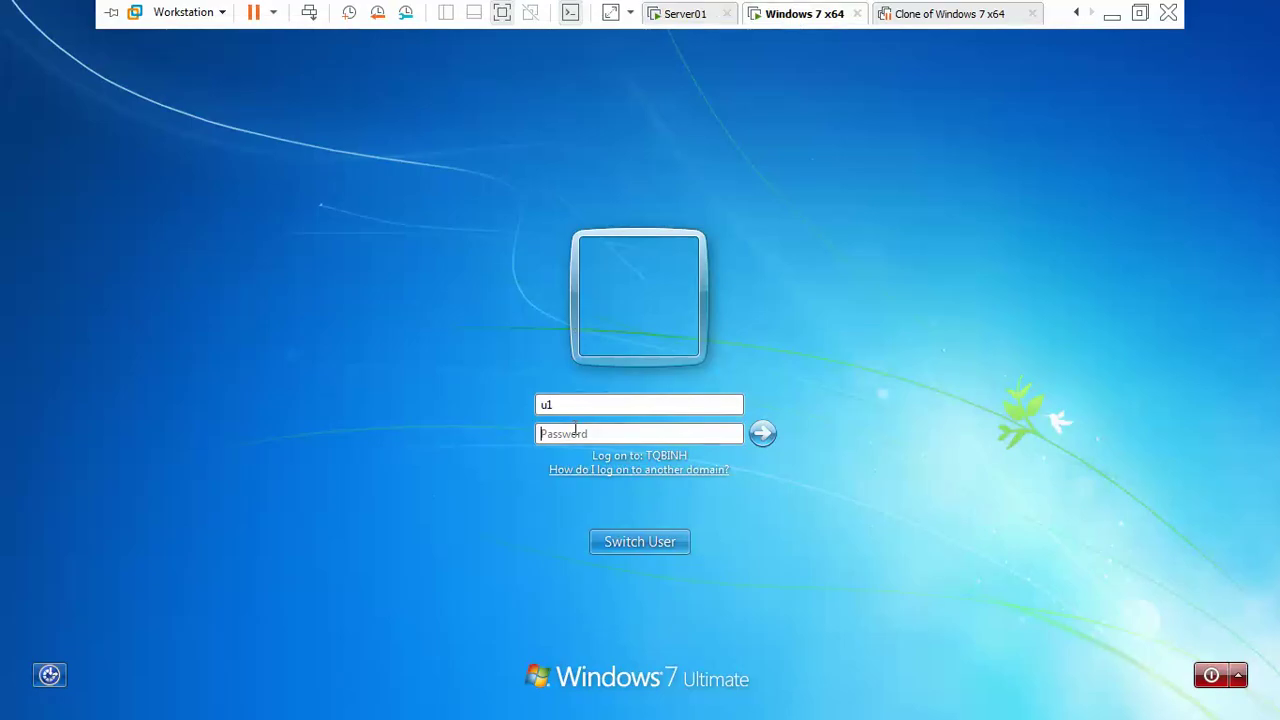
Step: Log on to the Windows 7 client with the password, dismissing the activation and VMware Tools prompts
{"action": "type", "text": "1234"}
{"action": "key", "text": "Return"}
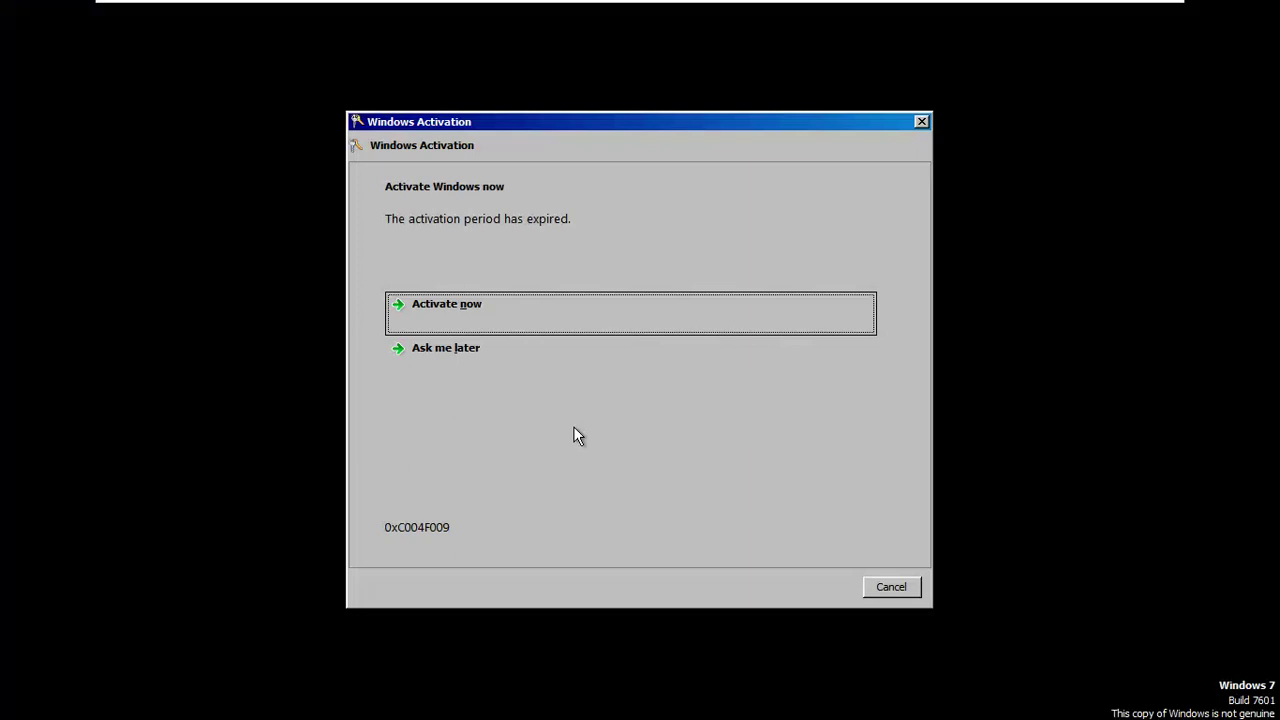
{"action": "left_click", "coordinate": [865, 587]}
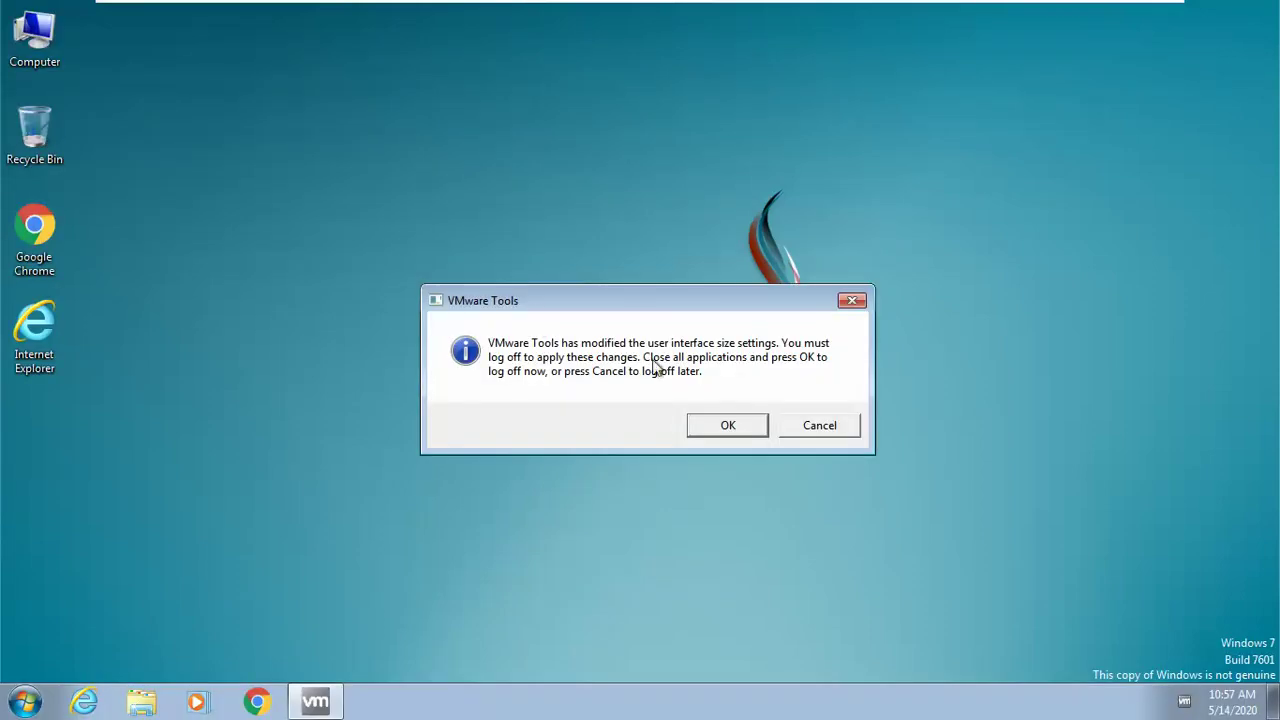
{"action": "left_click", "coordinate": [811, 432]}
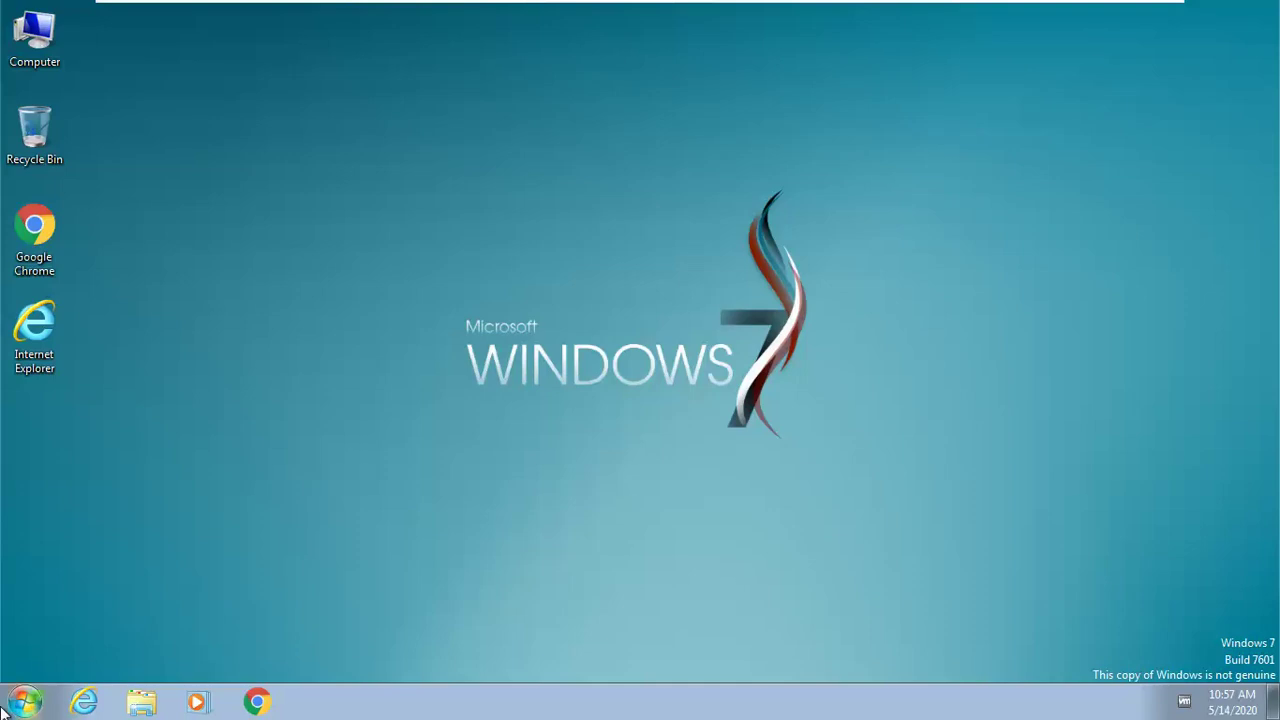
Step: Open Control Panel maximized in Large icons view, then switch to the Server01 VM
{"action": "left_click", "coordinate": [24, 701]}
{"action": "left_click", "coordinate": [292, 517]}
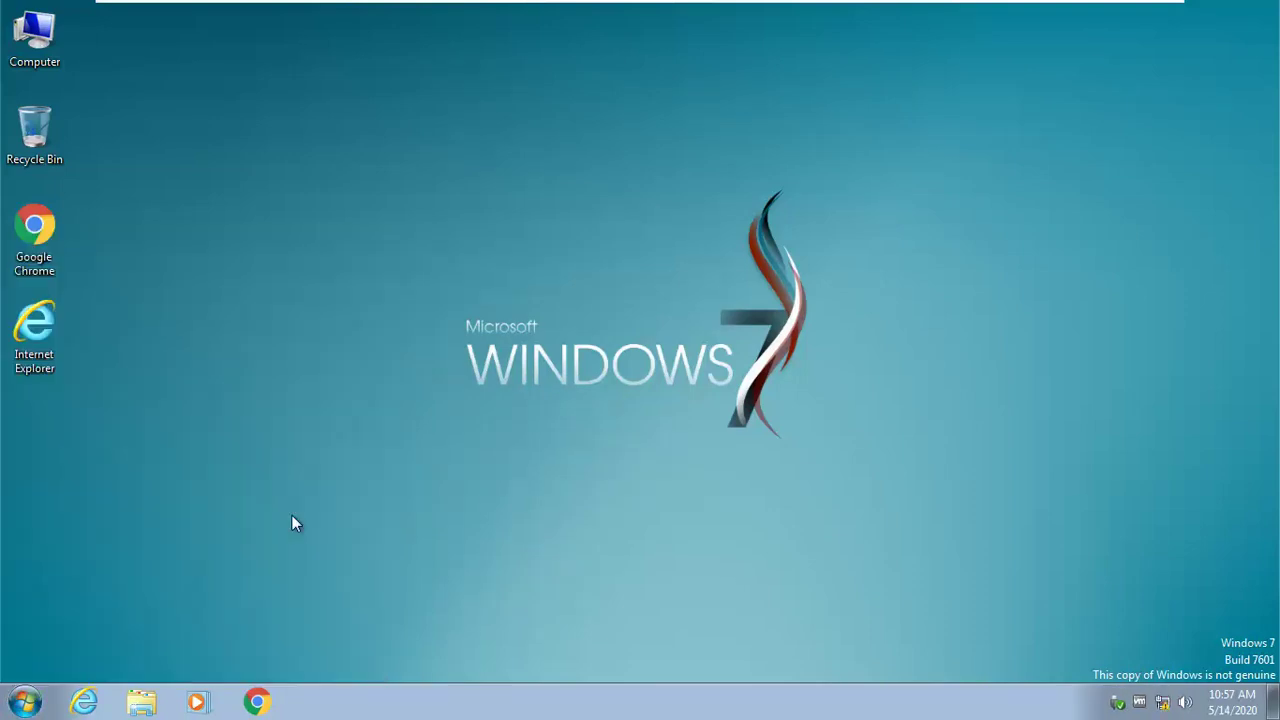
{"action": "left_click", "coordinate": [928, 160]}
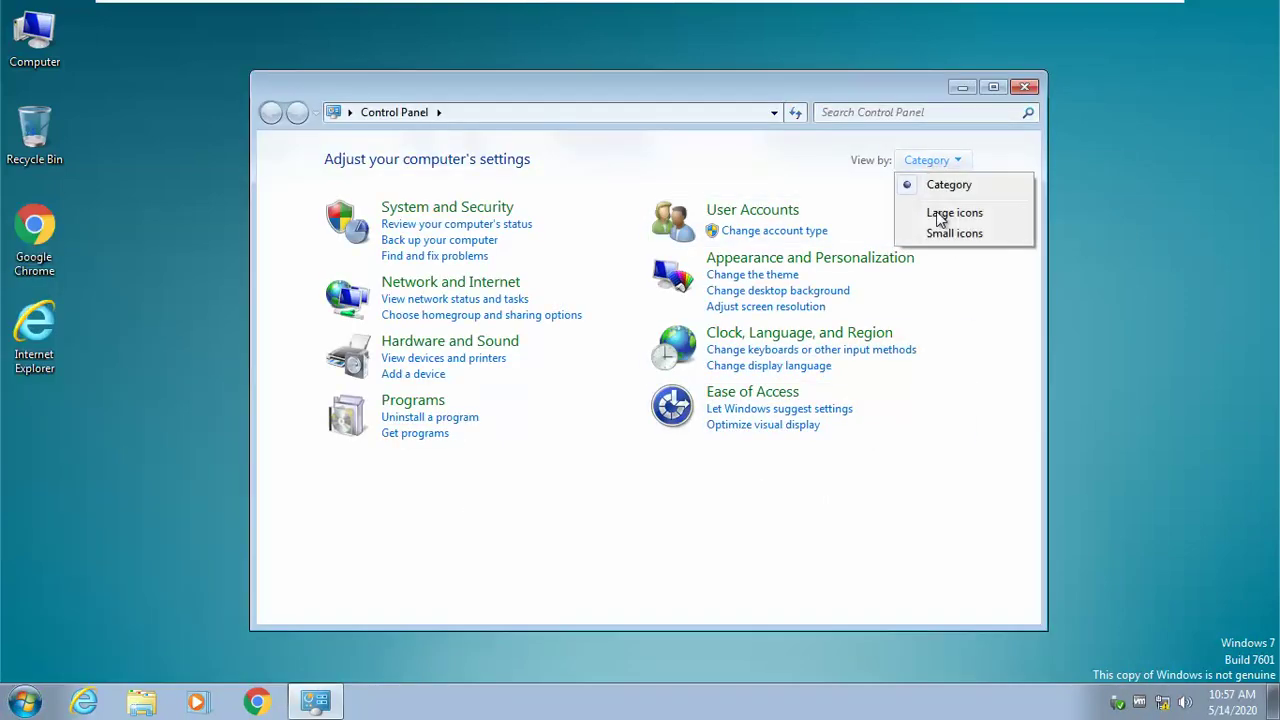
{"action": "left_click", "coordinate": [940, 210]}
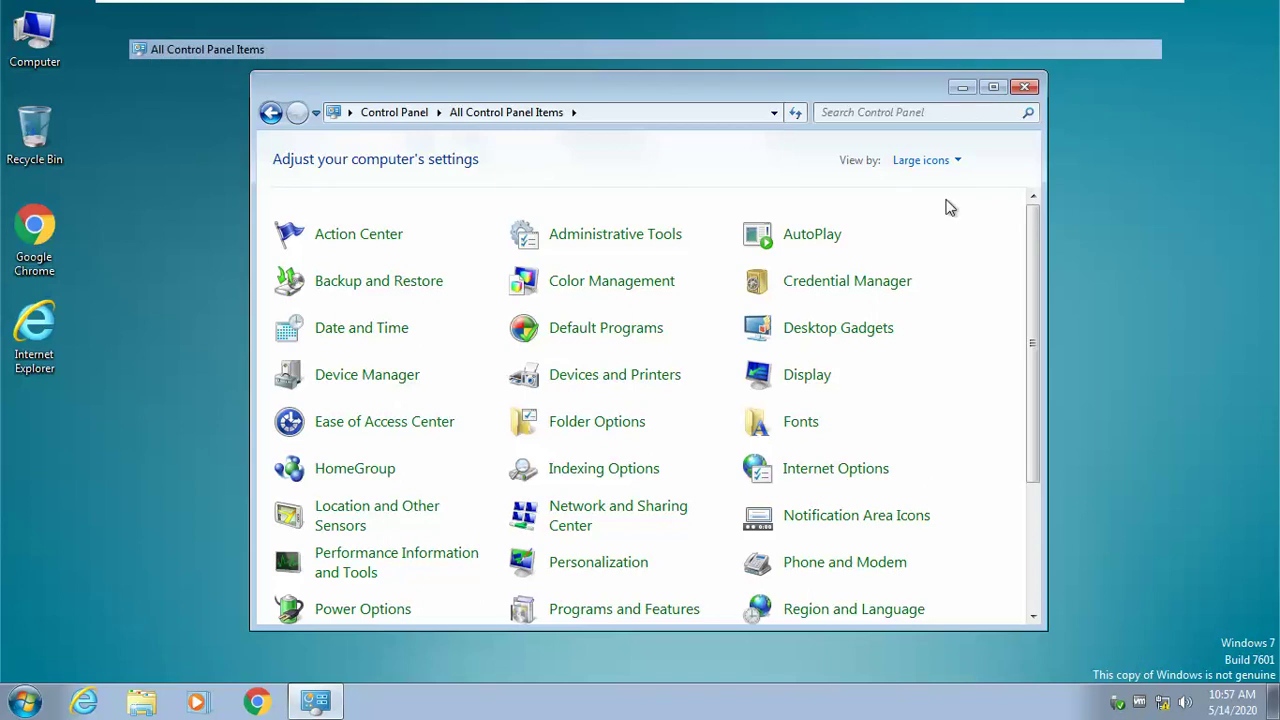
{"action": "left_click", "coordinate": [993, 87]}
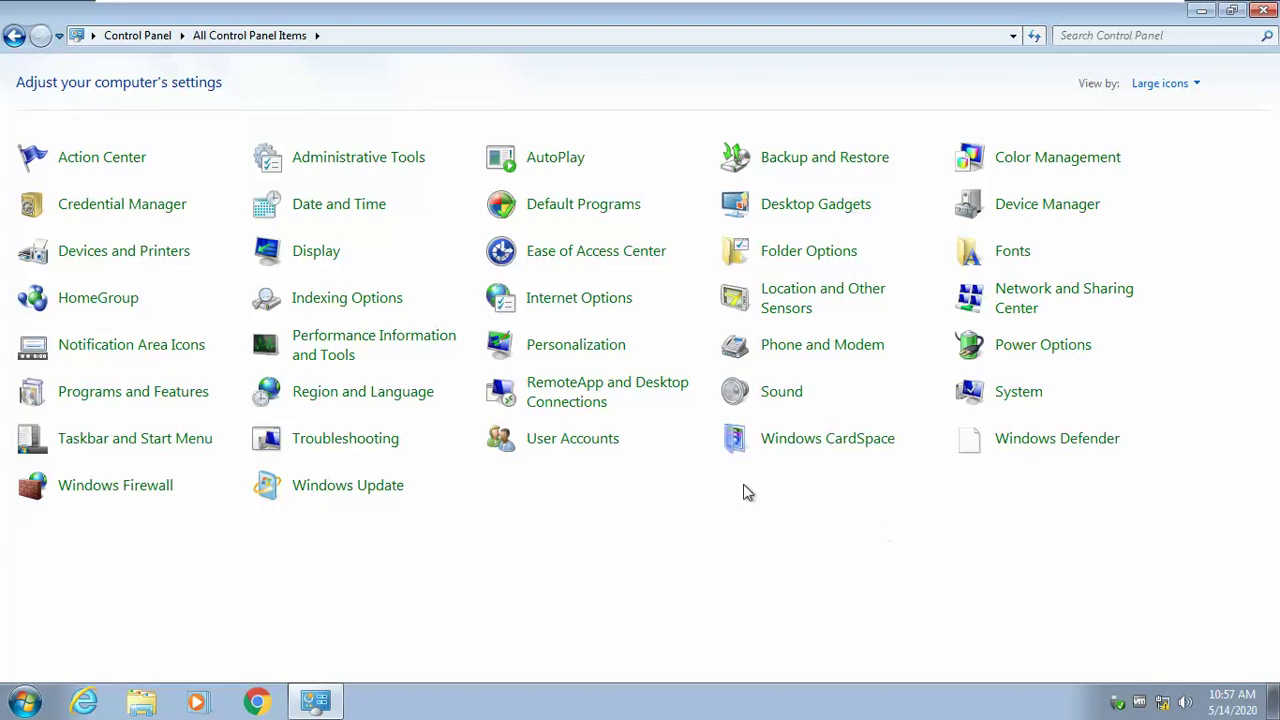
{"action": "mouse_move", "coordinate": [829, 8]}
{"action": "left_click", "coordinate": [700, 15]}
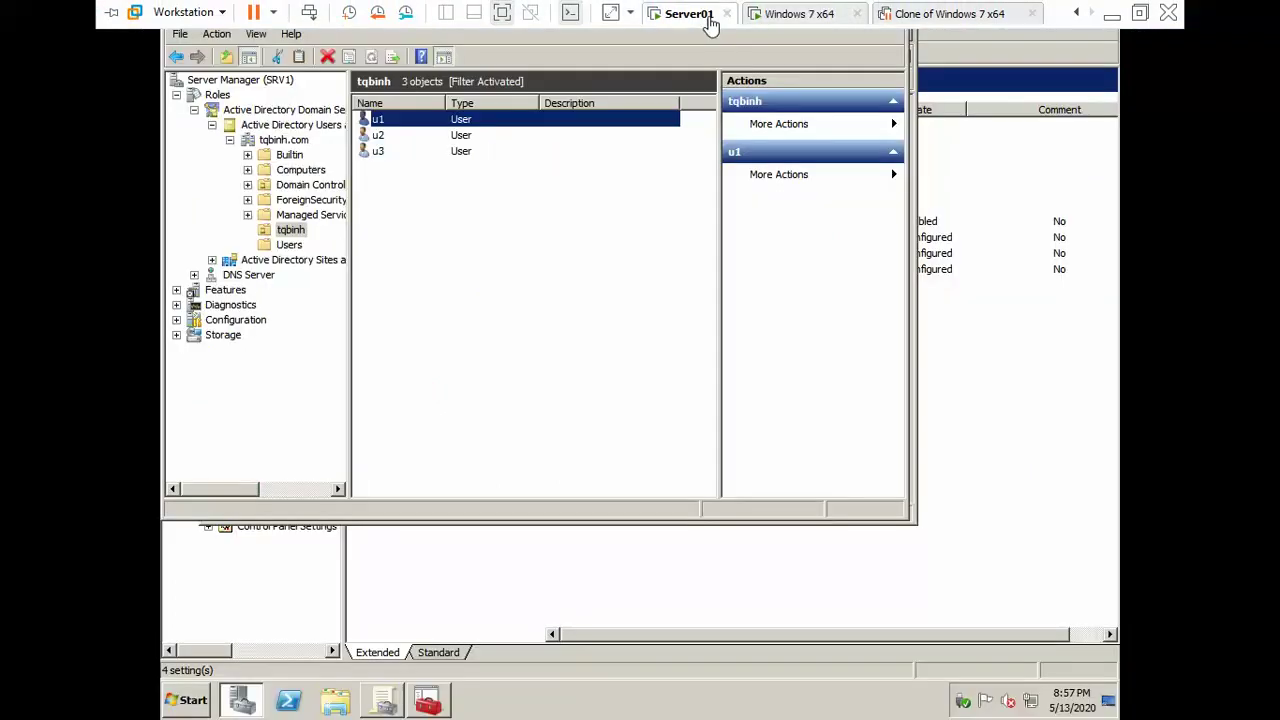
Step: In the AnMouseKeyBoard GPO, set Hide specified Control Panel items to Not Configured
{"action": "left_click", "coordinate": [703, 571]}
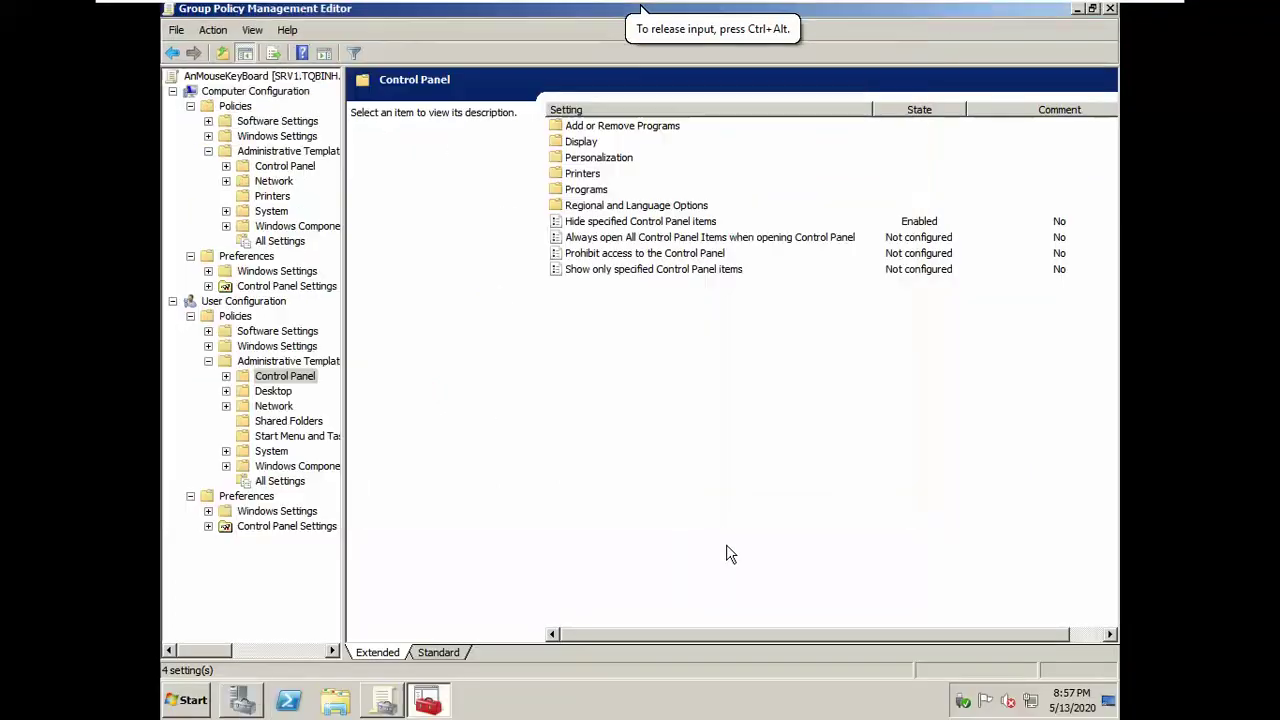
{"action": "double_click", "coordinate": [607, 220]}
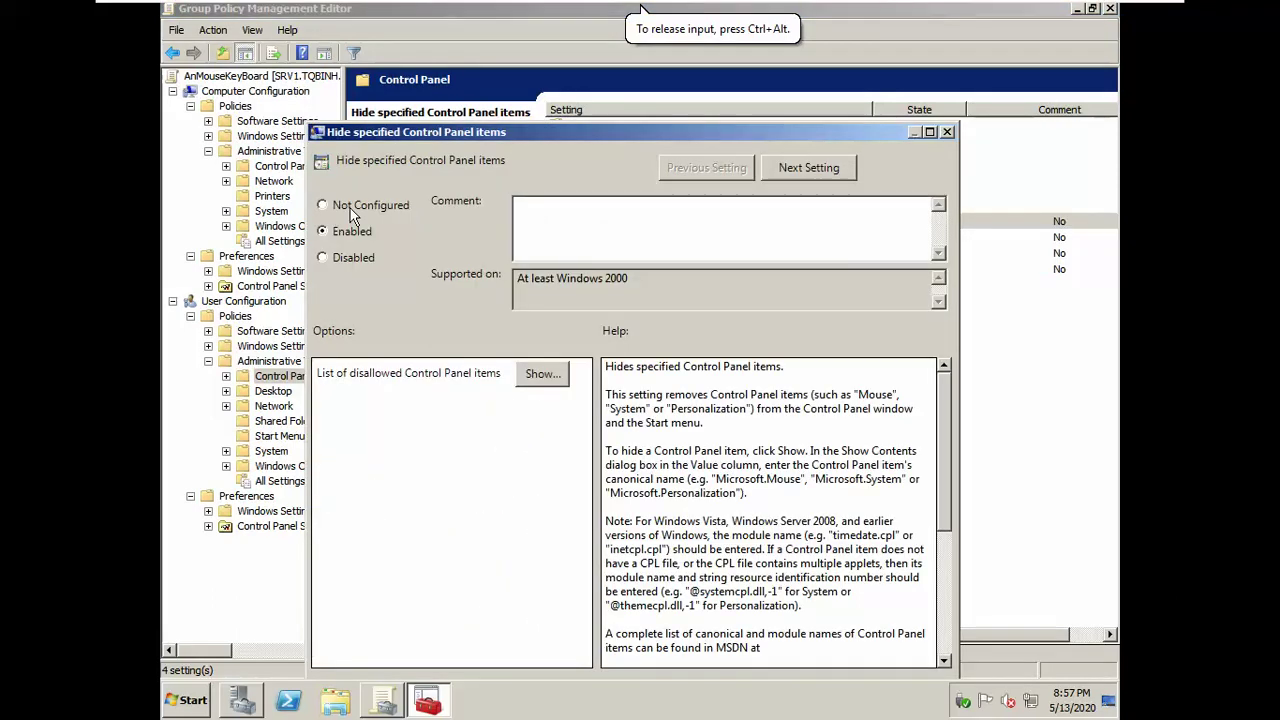
{"action": "left_click", "coordinate": [351, 209]}
{"action": "left_click_drag", "start_coordinate": [858, 129], "coordinate": [868, 55]}
{"action": "left_click", "coordinate": [773, 621]}
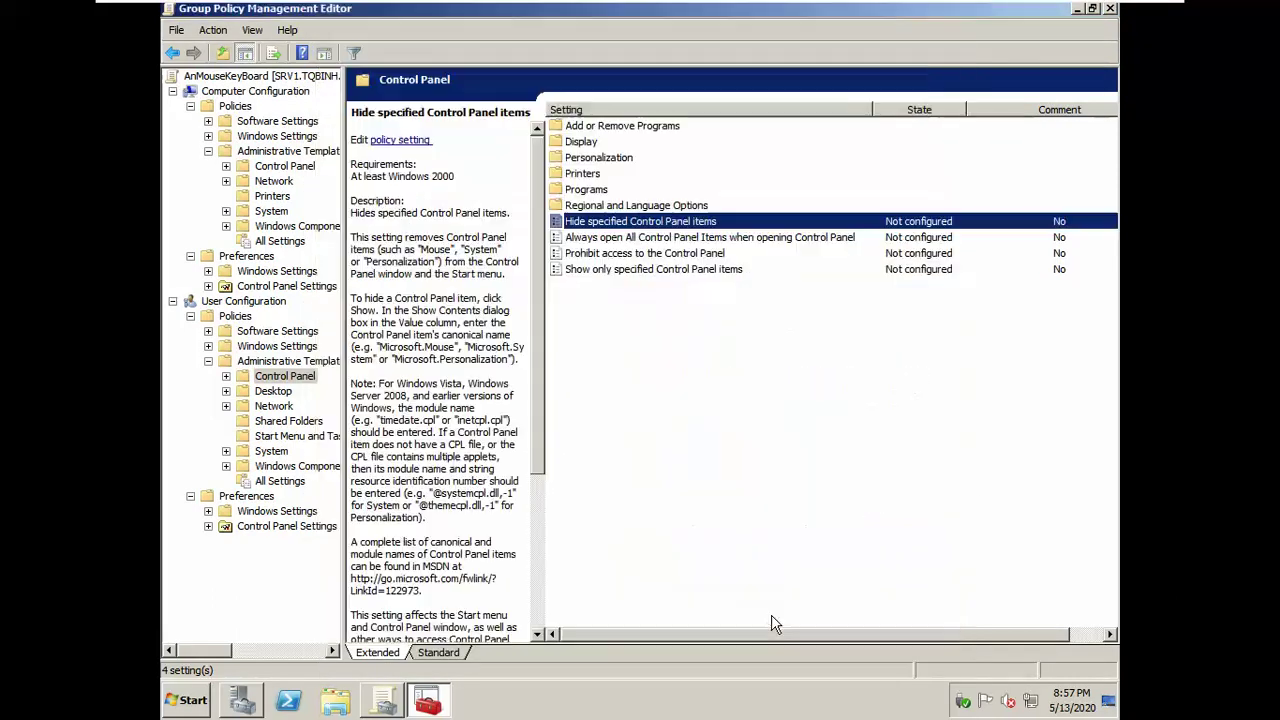
Step: Enable Show only specified Control Panel items, allowing only 'mouse' and 'keyboard'
{"action": "left_click", "coordinate": [713, 268]}
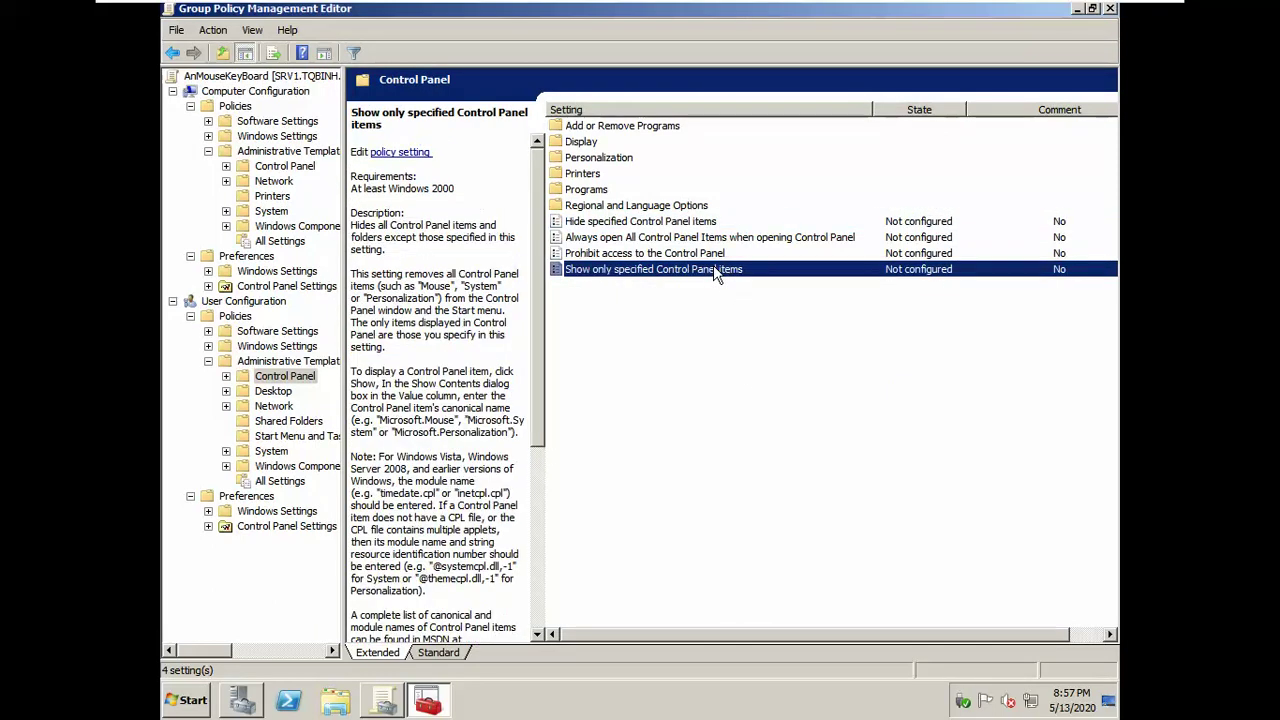
{"action": "double_click", "coordinate": [713, 268]}
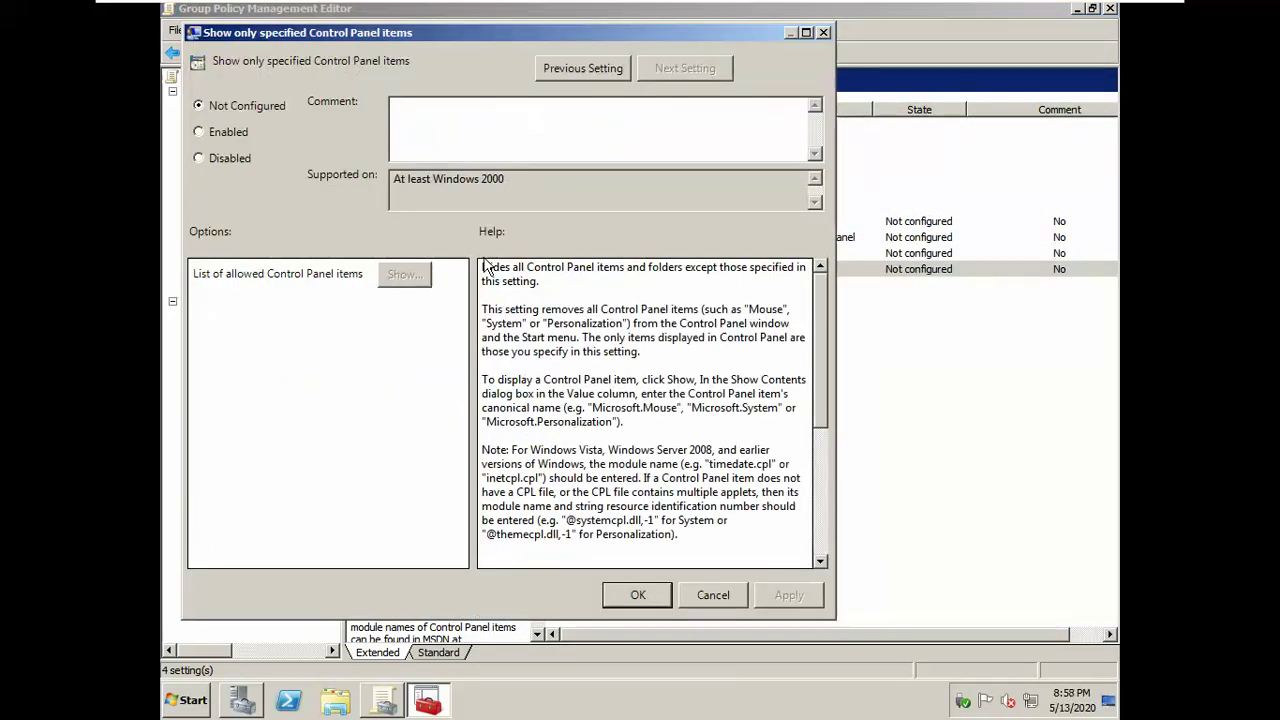
{"action": "left_click", "coordinate": [225, 132]}
{"action": "left_click", "coordinate": [402, 275]}
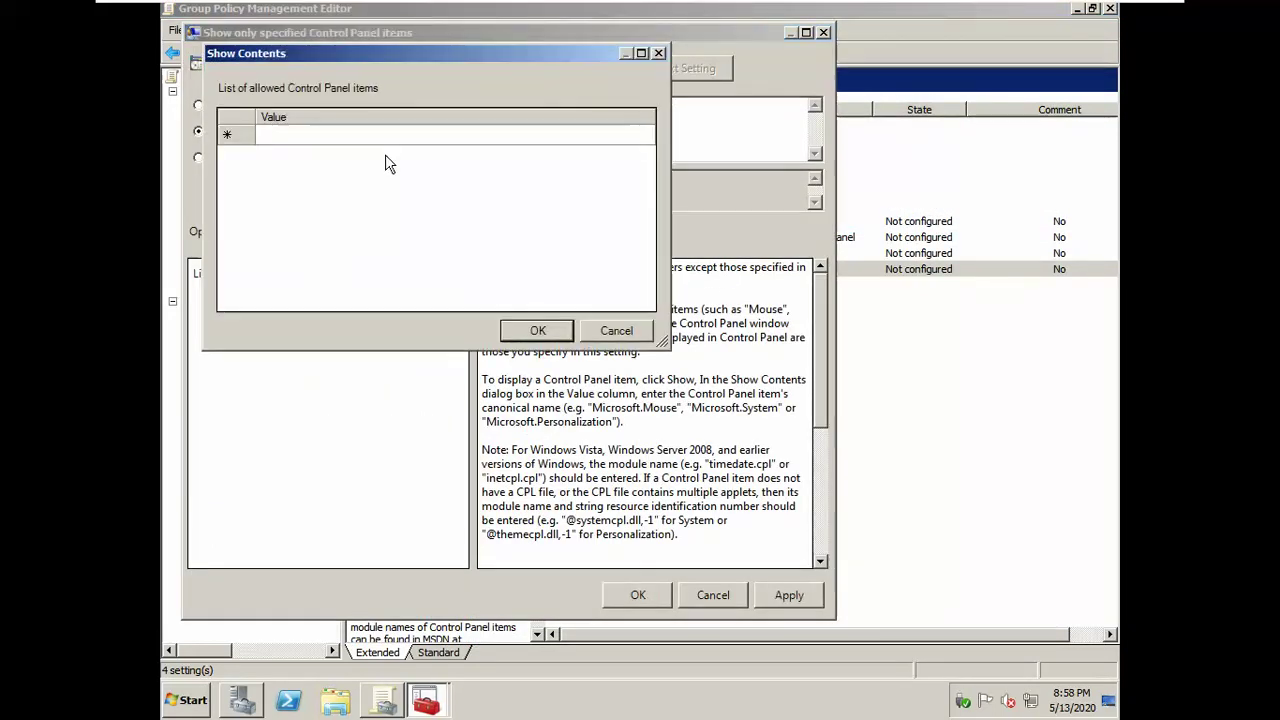
{"action": "left_click", "coordinate": [370, 135]}
{"action": "type", "text": "mouse"}
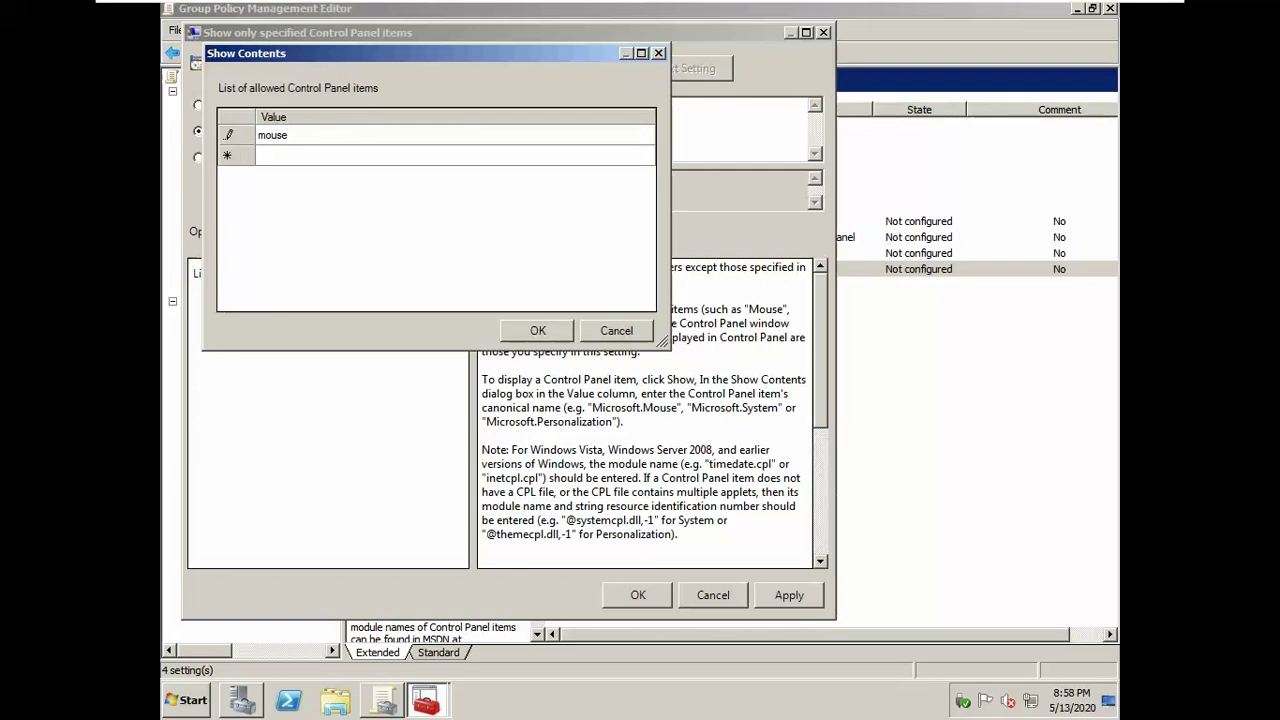
{"action": "key", "text": "Return"}
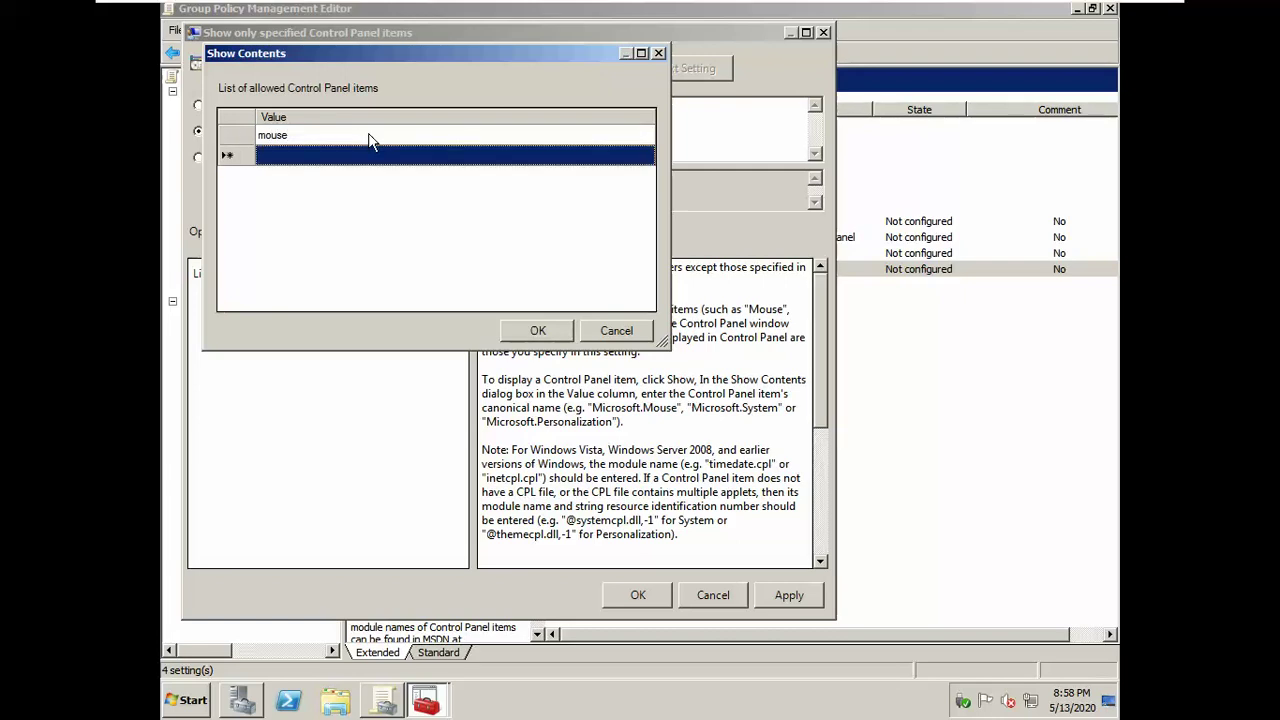
{"action": "type", "text": "kyboard"}
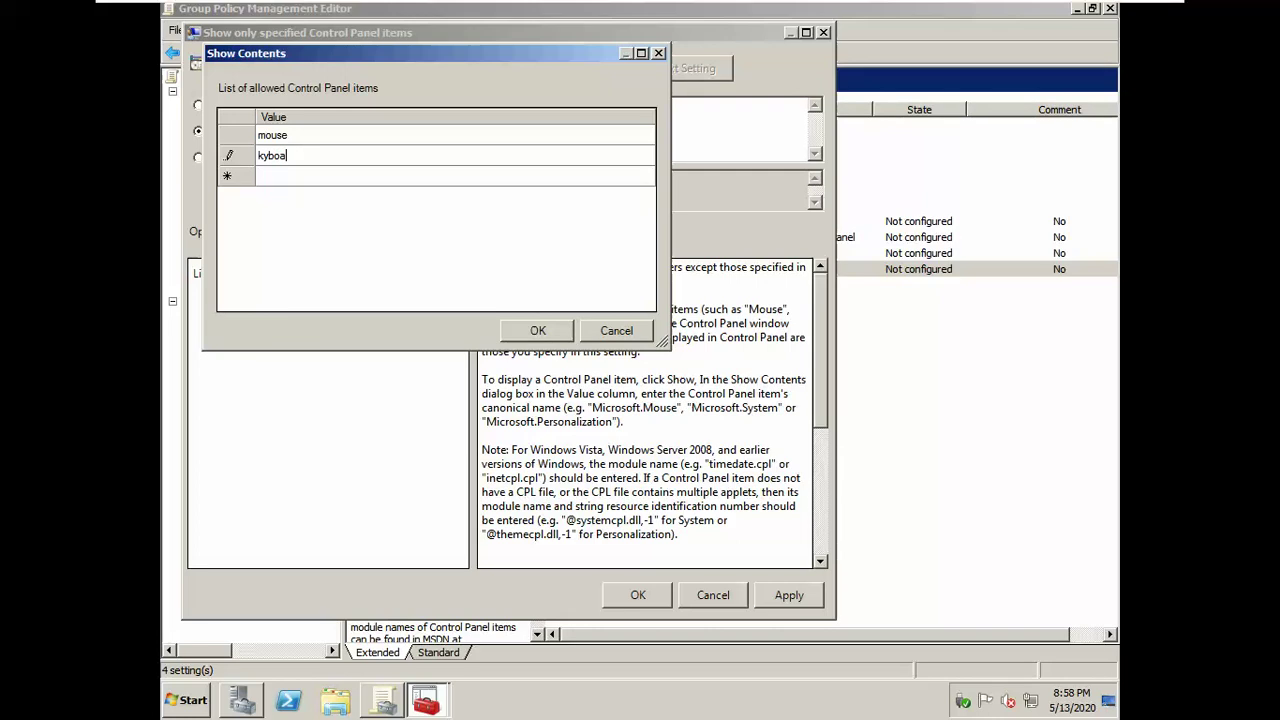
{"action": "left_click", "coordinate": [270, 155]}
{"action": "type", "text": "e"}
{"action": "left_click", "coordinate": [537, 330]}
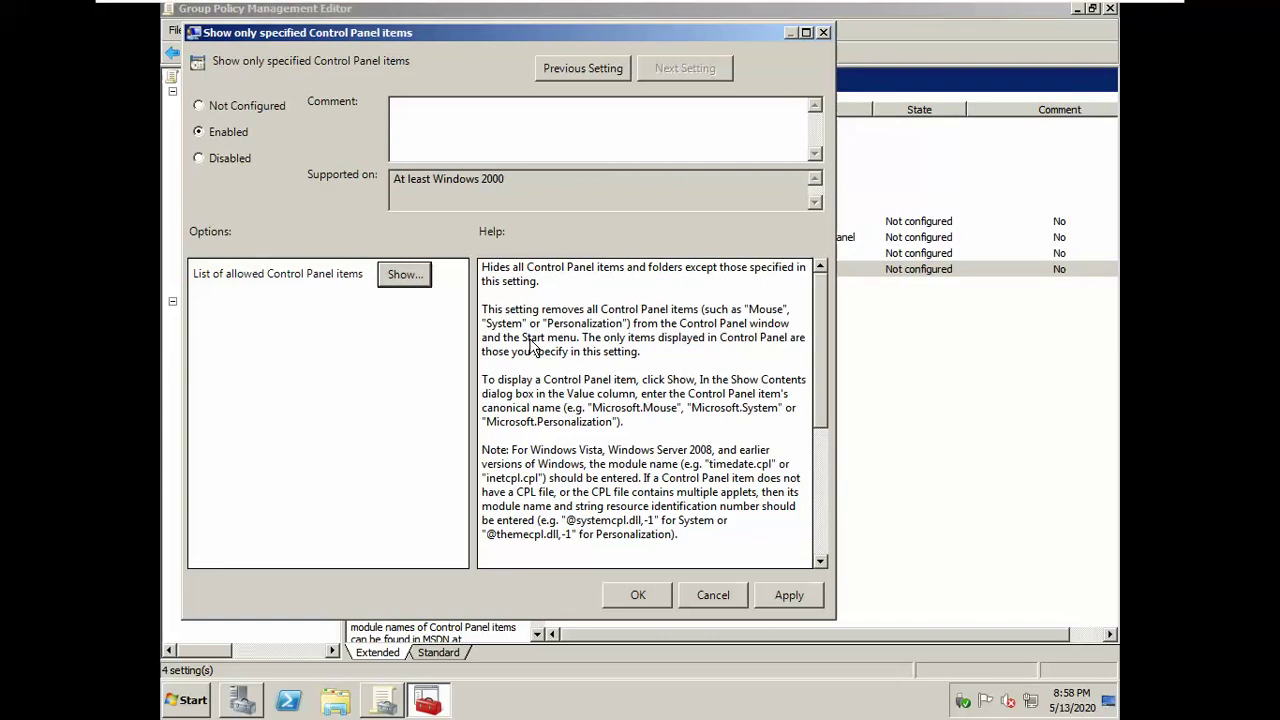
{"action": "left_click", "coordinate": [405, 277]}
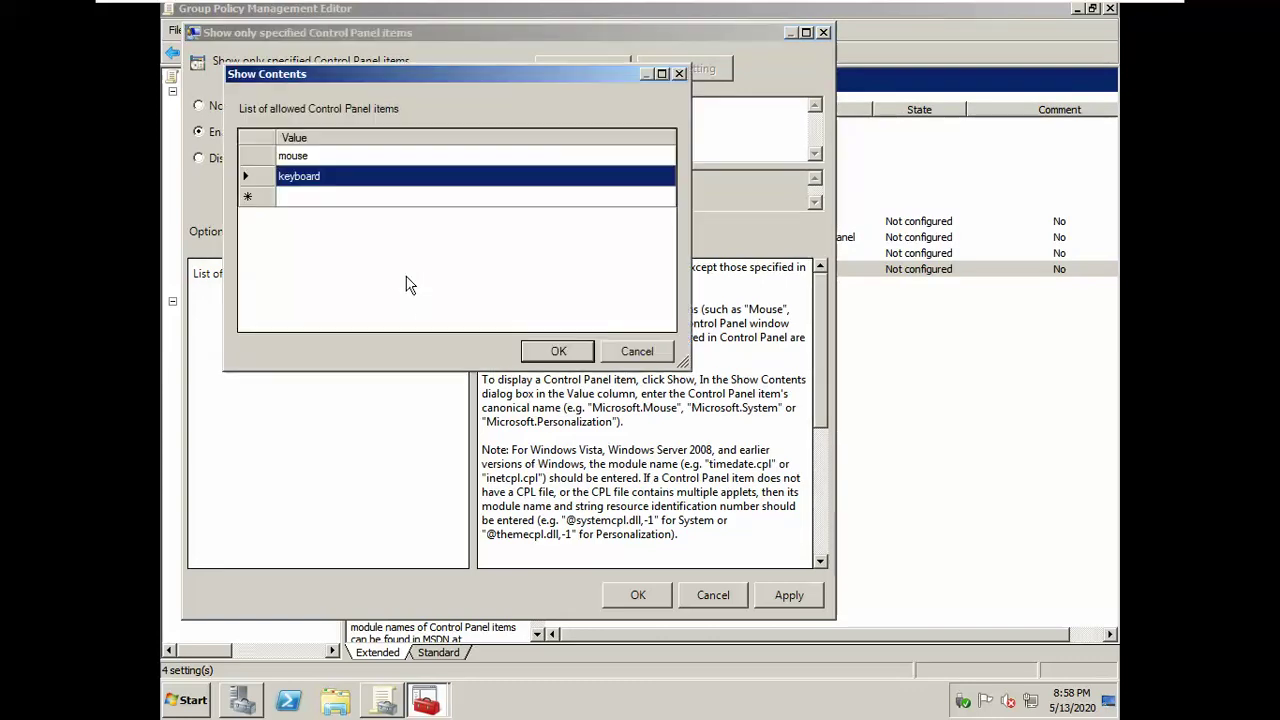
{"action": "left_click", "coordinate": [558, 351]}
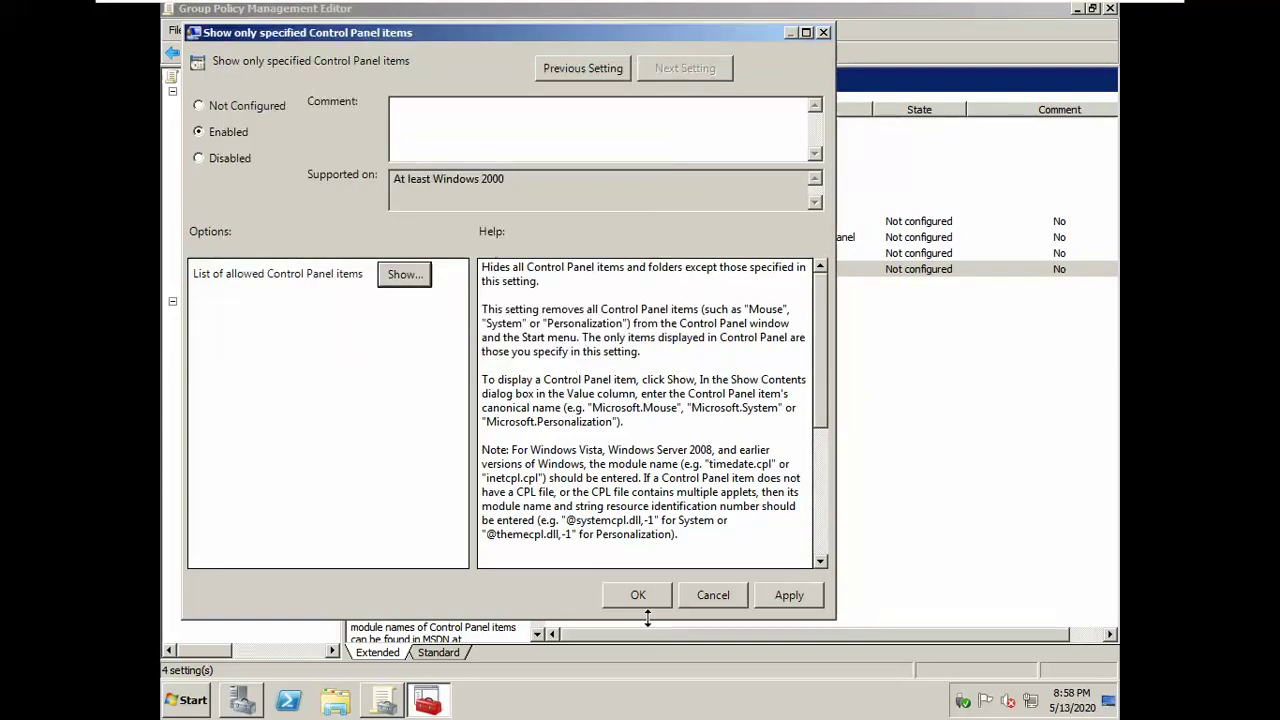
{"action": "left_click", "coordinate": [643, 597]}
{"action": "left_click", "coordinate": [676, 483]}
Step: Run gpupdate /force on Server01, then log u1 off the Windows 7 x64 VM
{"action": "key", "text": "super+r"}
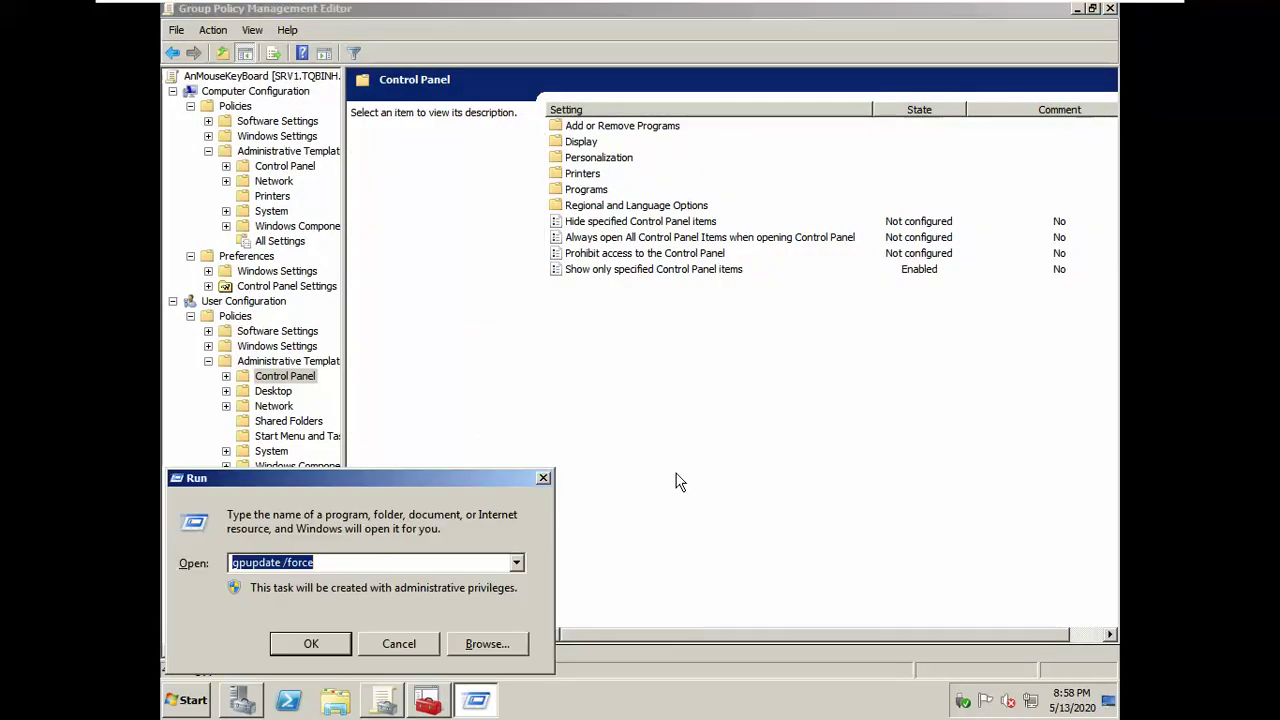
{"action": "key", "text": "Return"}
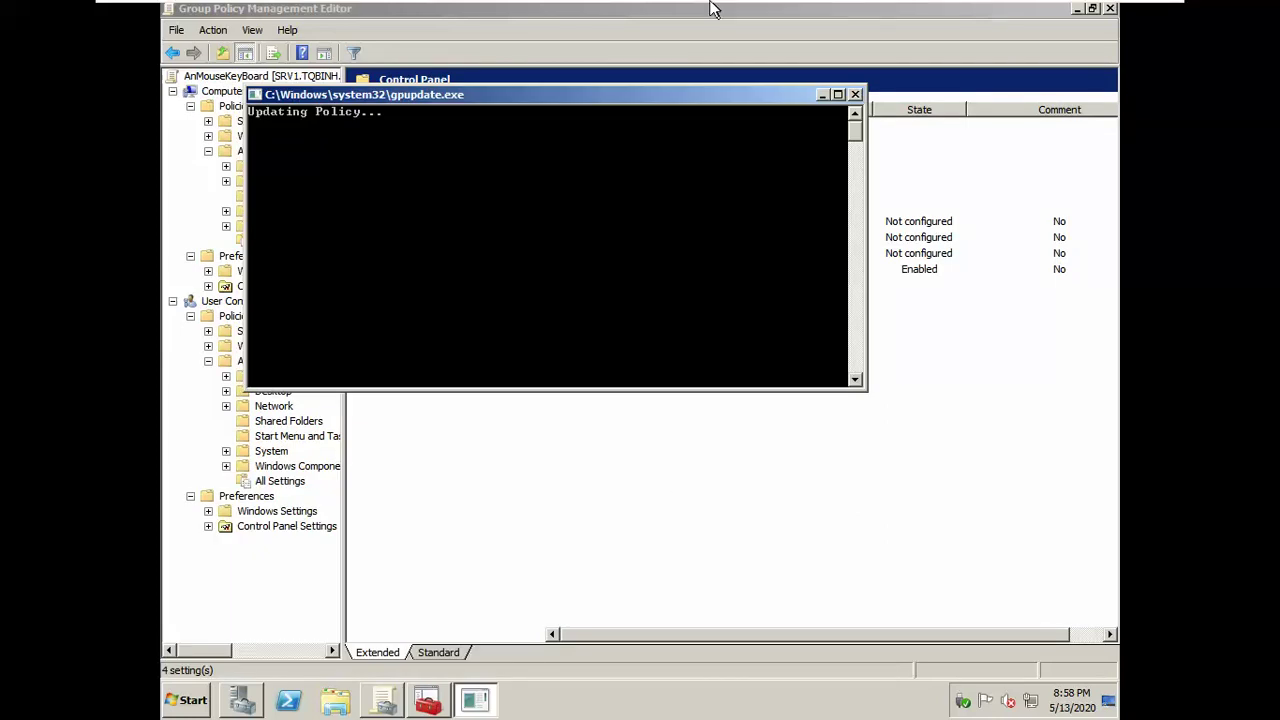
{"action": "left_click", "coordinate": [800, 14]}
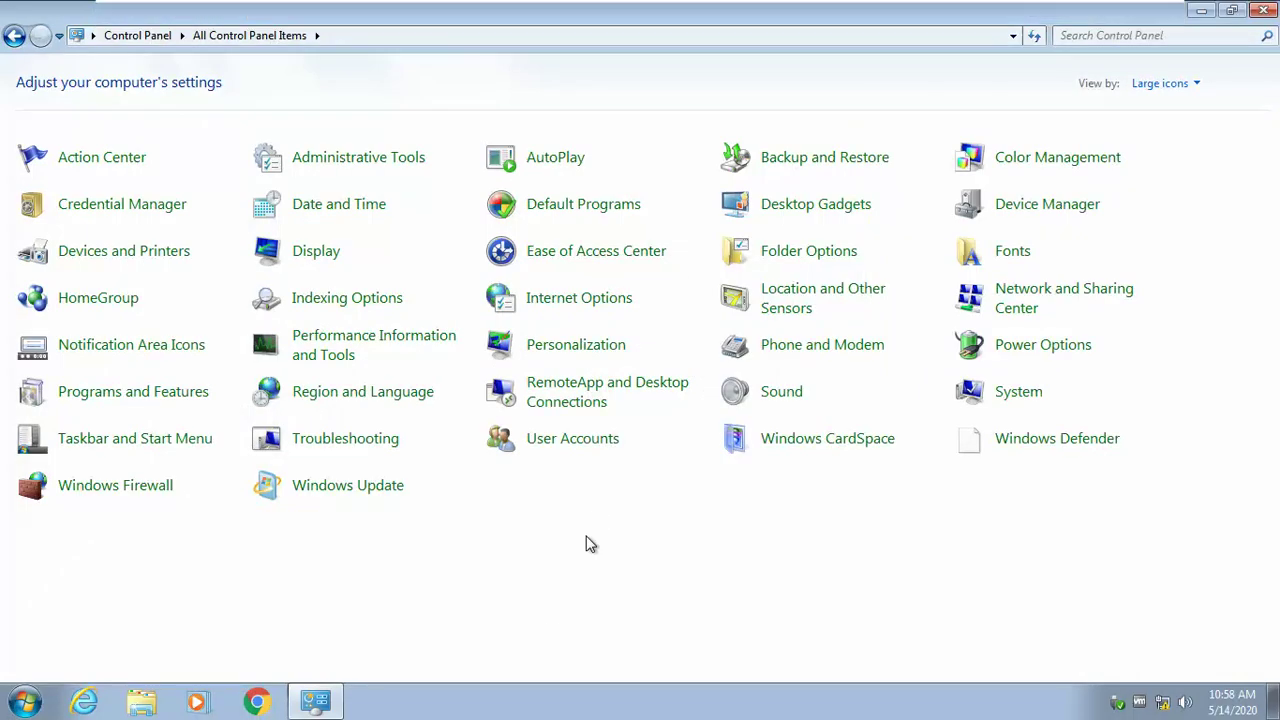
{"action": "left_click", "coordinate": [24, 701]}
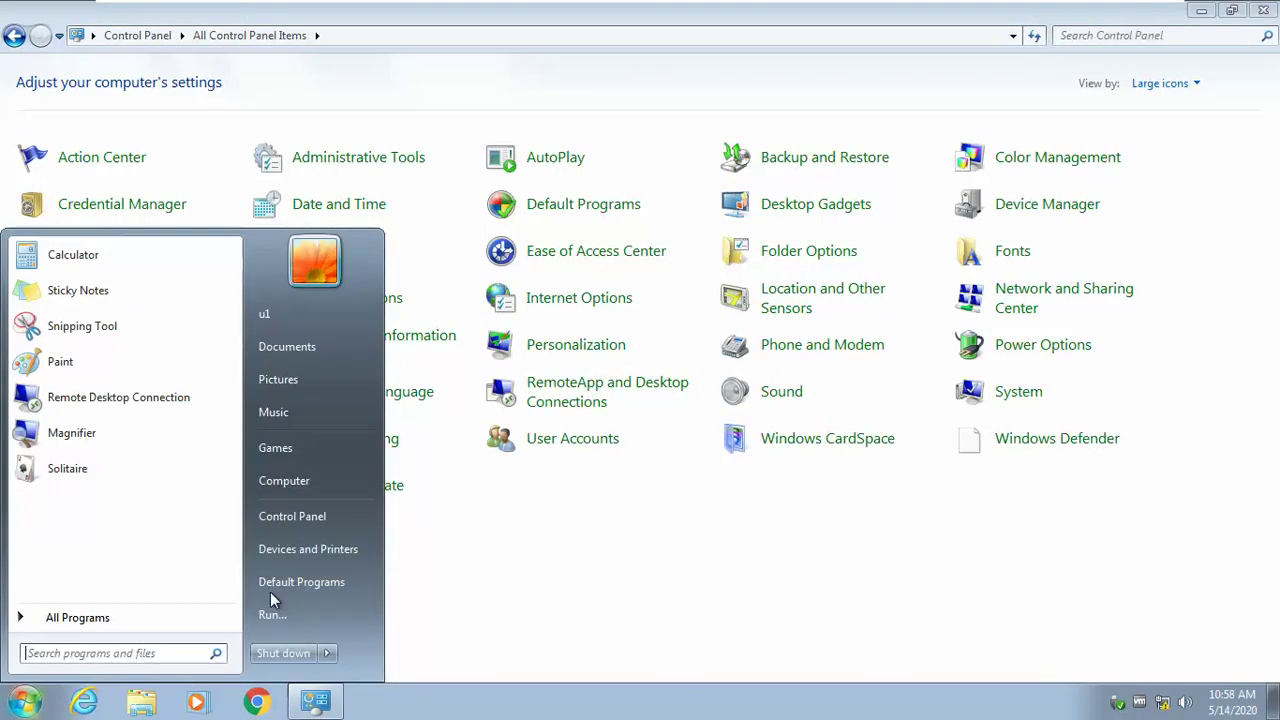
{"action": "mouse_move", "coordinate": [326, 653]}
{"action": "left_click", "coordinate": [372, 585]}
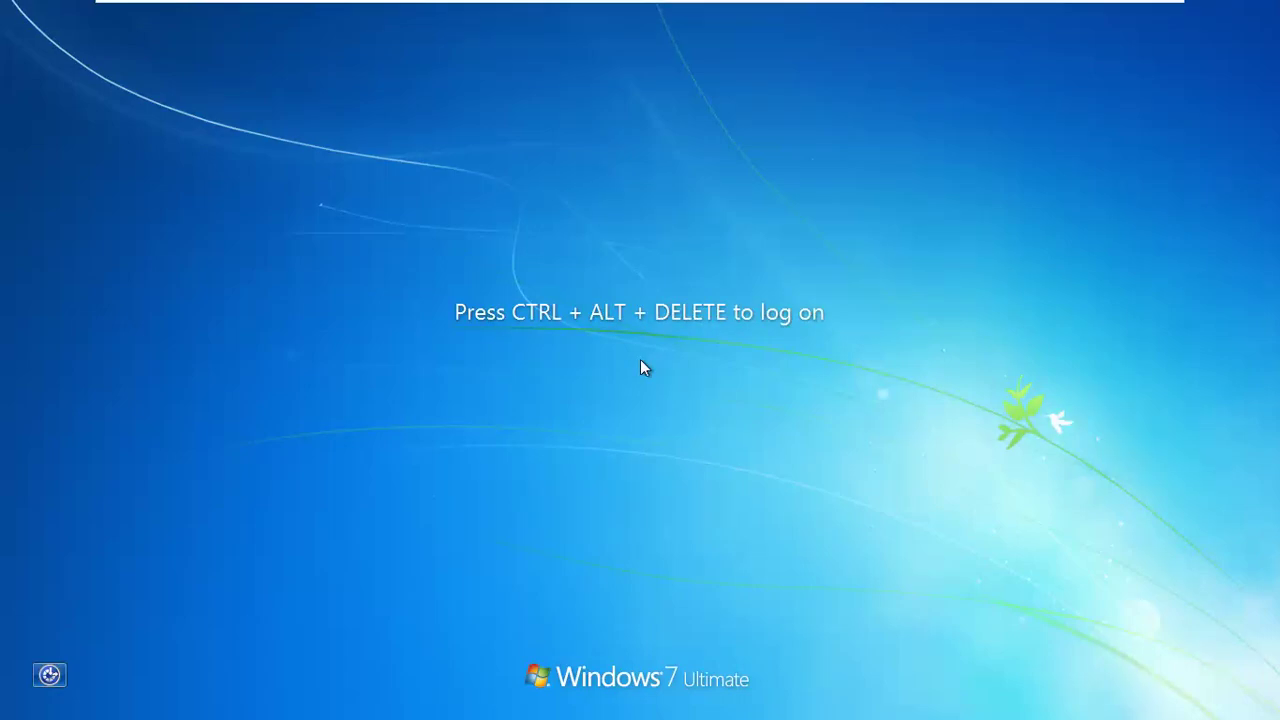
Step: Log u1 back on to Windows 7 with the password and dismiss the activation prompt
{"action": "key", "text": "ctrl+alt+Delete"}
{"action": "type", "text": "••"}
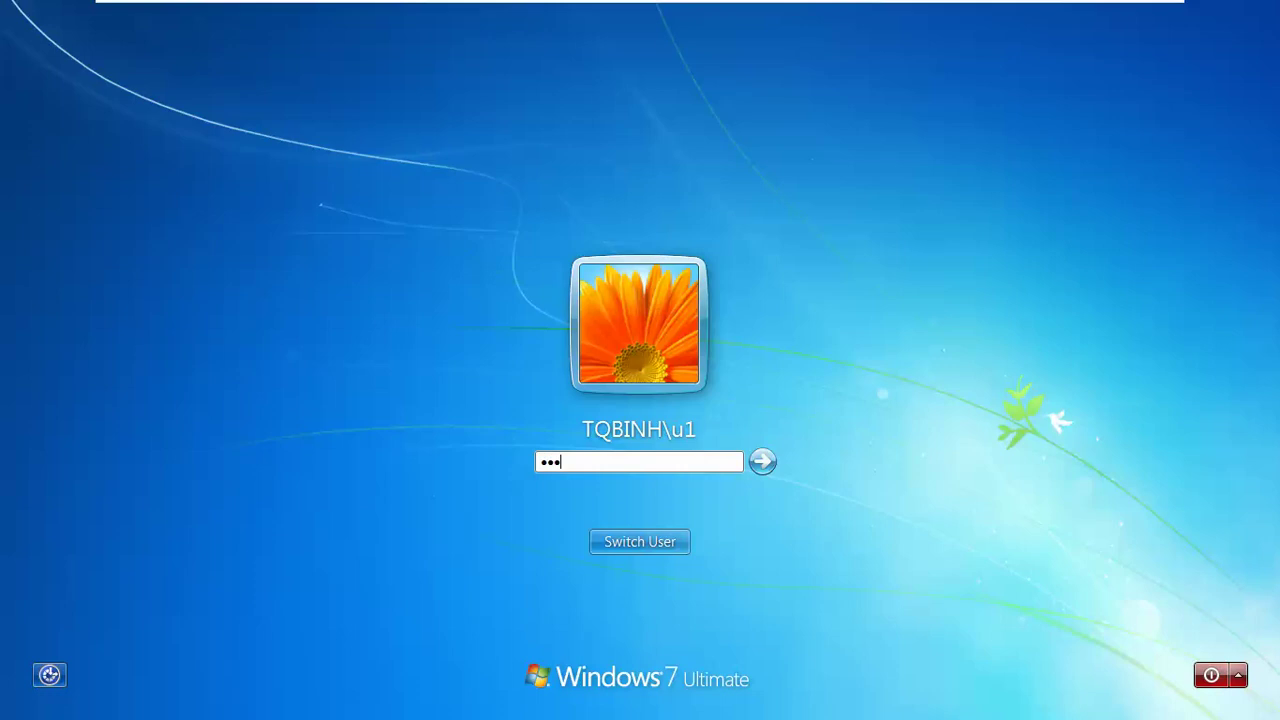
{"action": "type", "text": "•"}
{"action": "key", "text": "Return"}
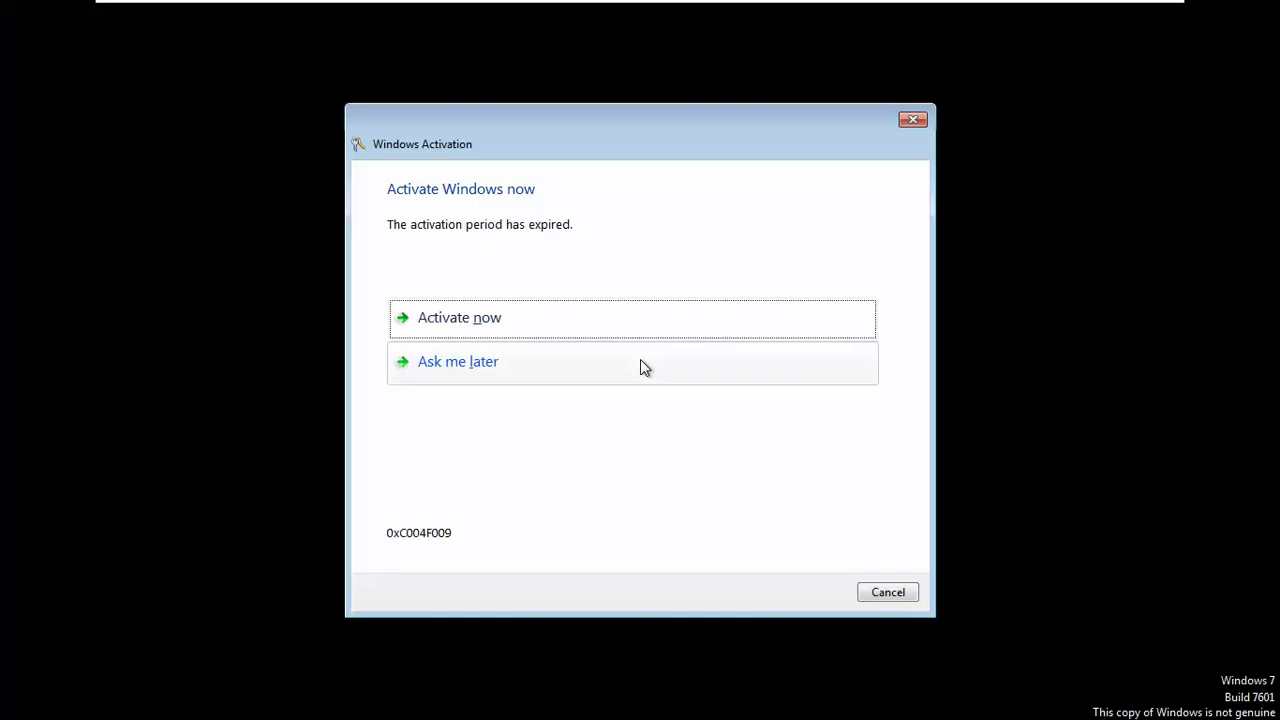
{"action": "left_click", "coordinate": [869, 593]}
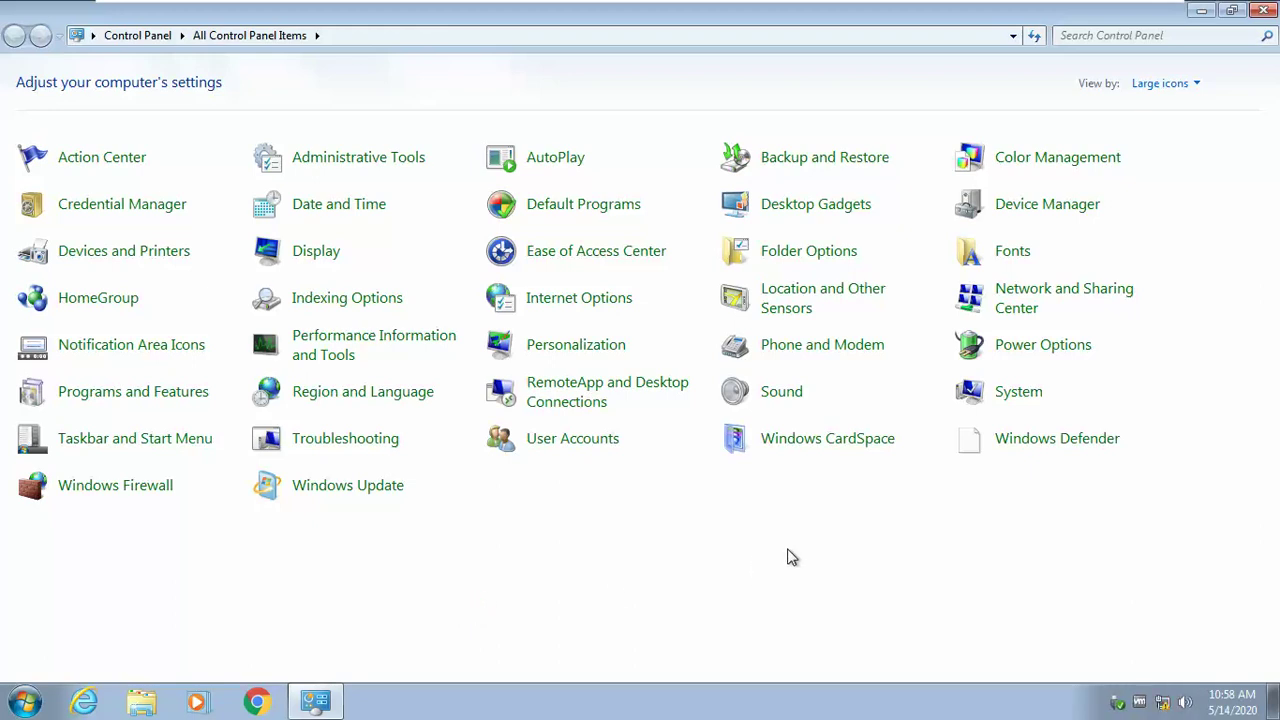
Step: Reopen Control Panel to confirm only Keyboard and Mouse appear, then return to the host desktop
{"action": "left_click", "coordinate": [1263, 10]}
{"action": "left_click", "coordinate": [8, 702]}
{"action": "left_click", "coordinate": [306, 516]}
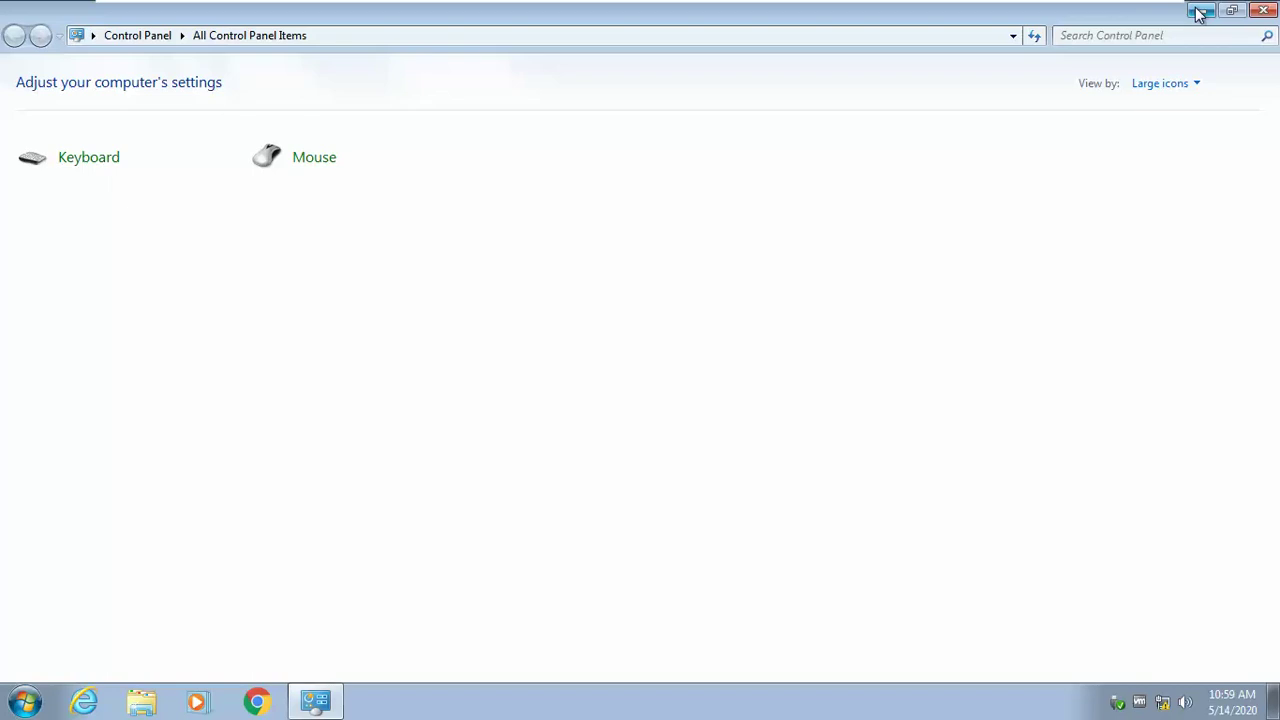
{"action": "left_click", "coordinate": [1200, 12]}
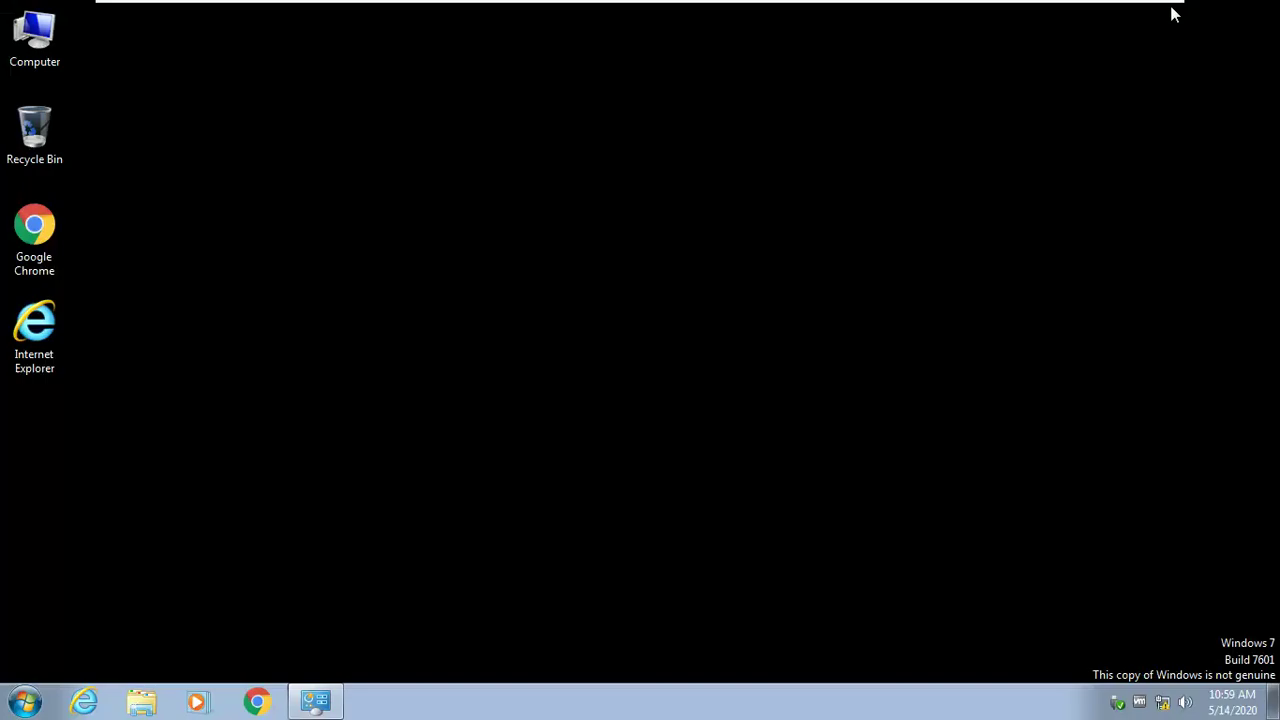
{"action": "key", "text": "alt+Tab"}
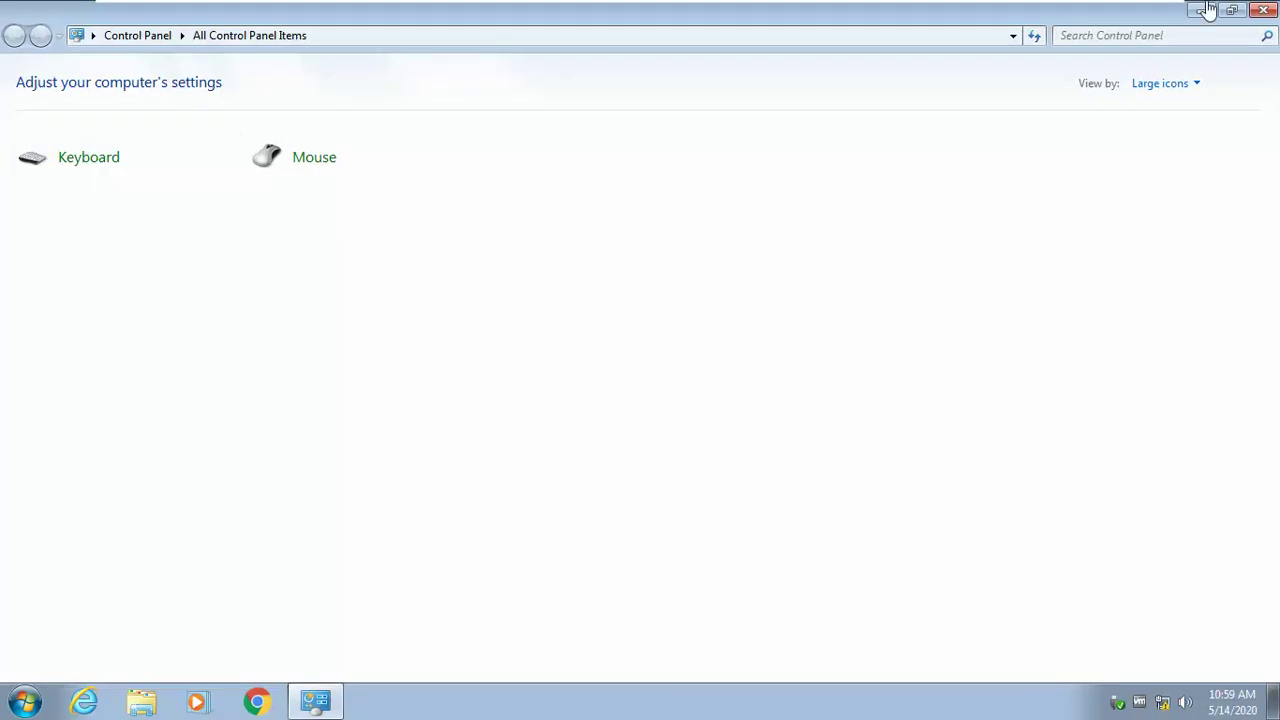
{"action": "left_click", "coordinate": [1232, 10]}
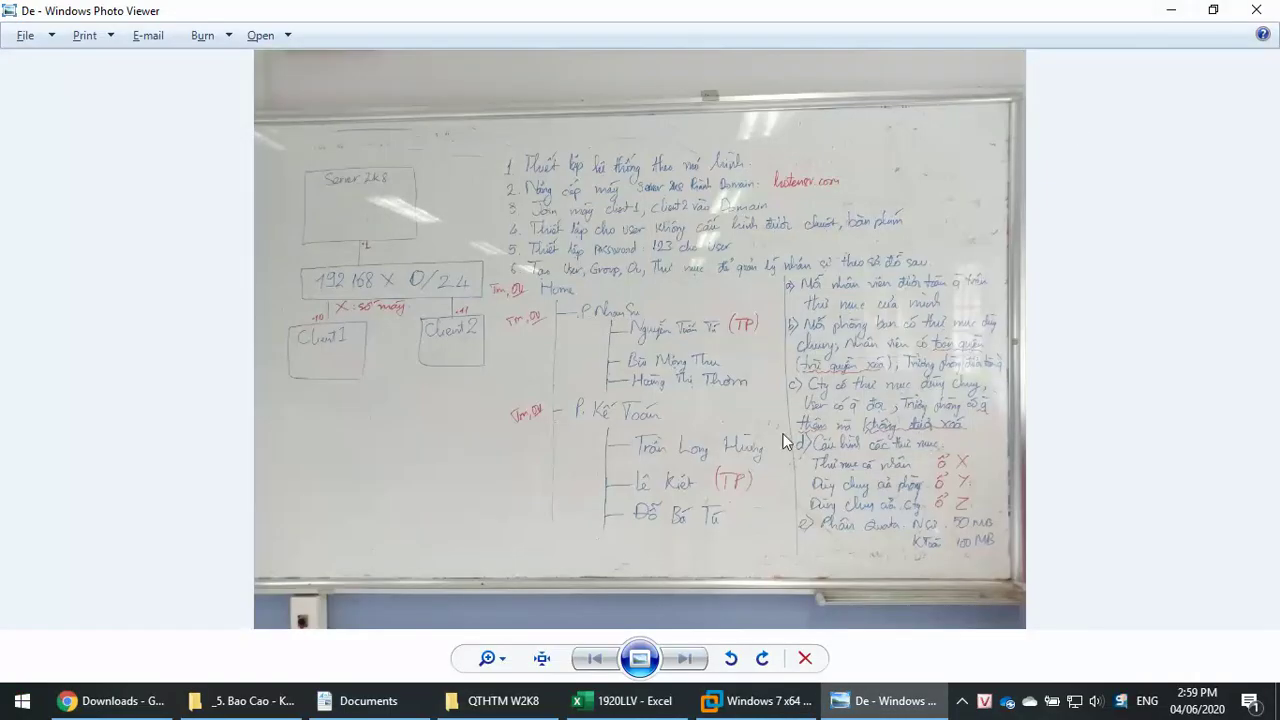